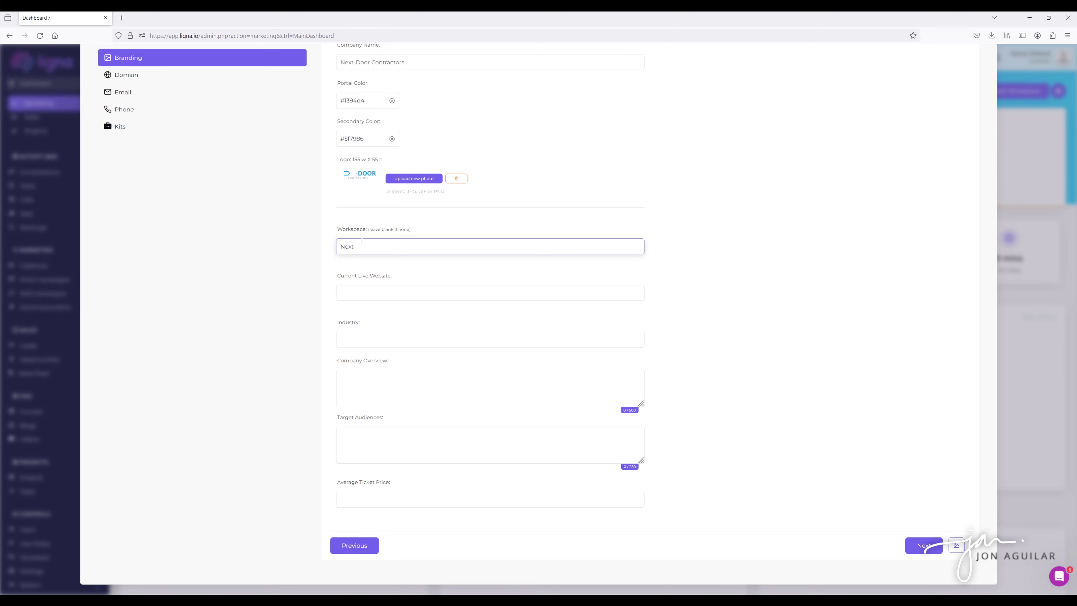
pyautogui.write('Door Contractors')
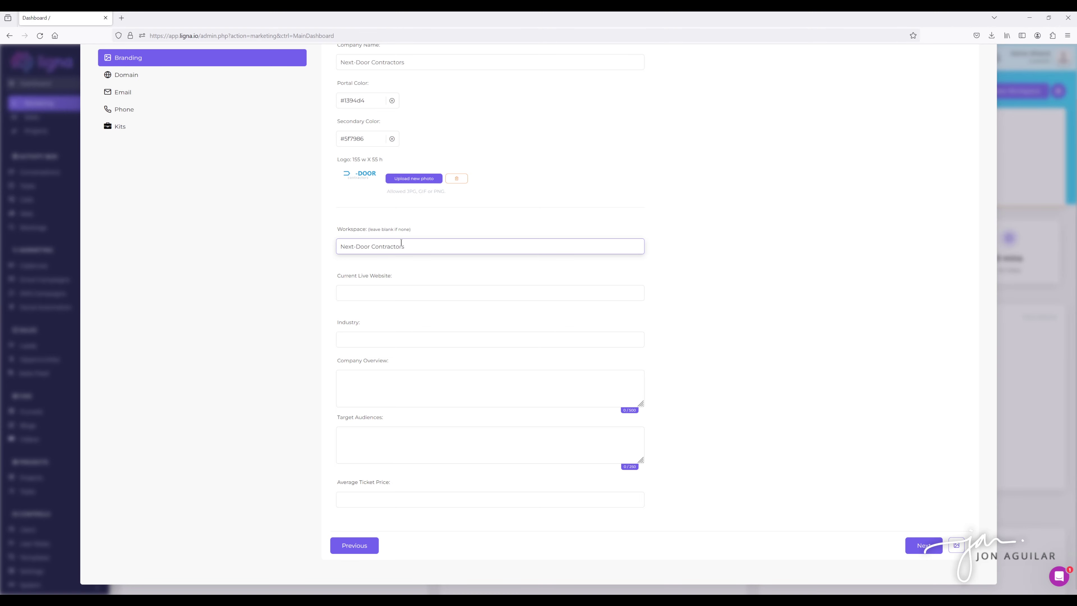
pyautogui.click(399, 294)
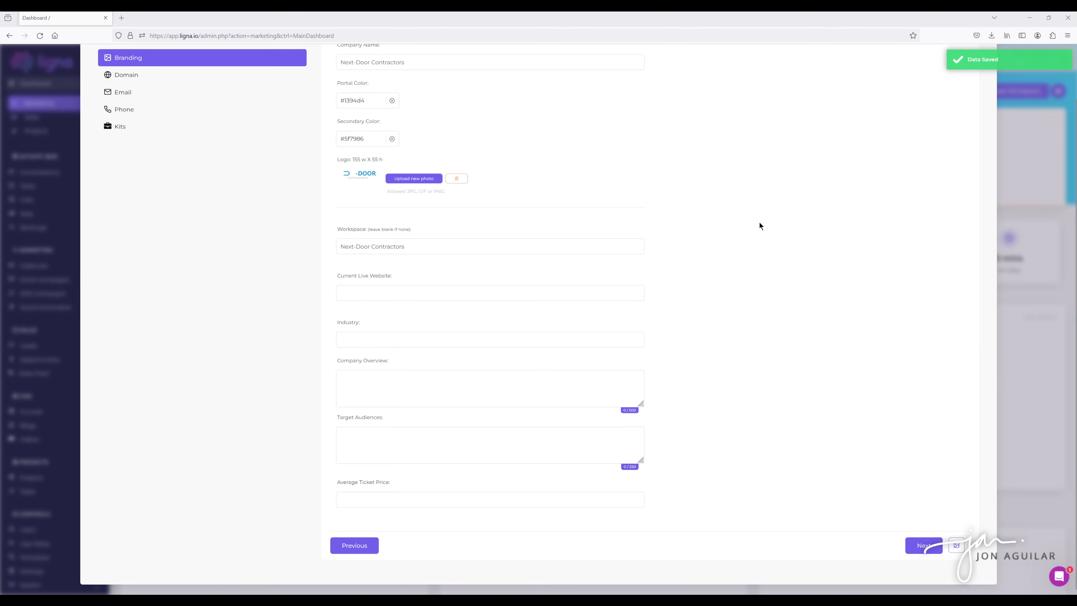
pyautogui.click(359, 298)
pyautogui.write('https://www.nextdoor.build')
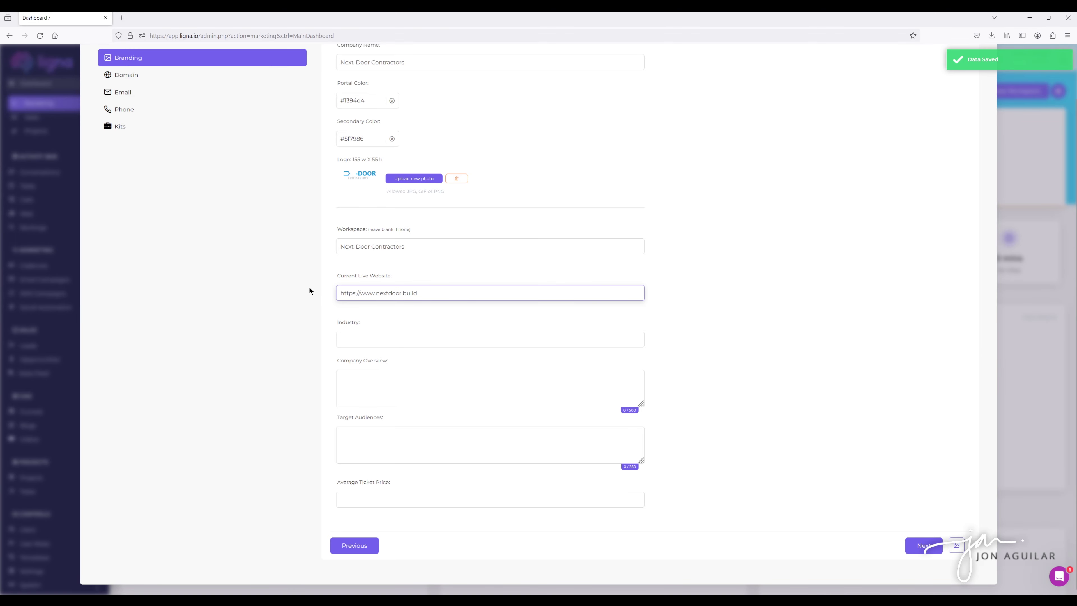
pyautogui.click(309, 290)
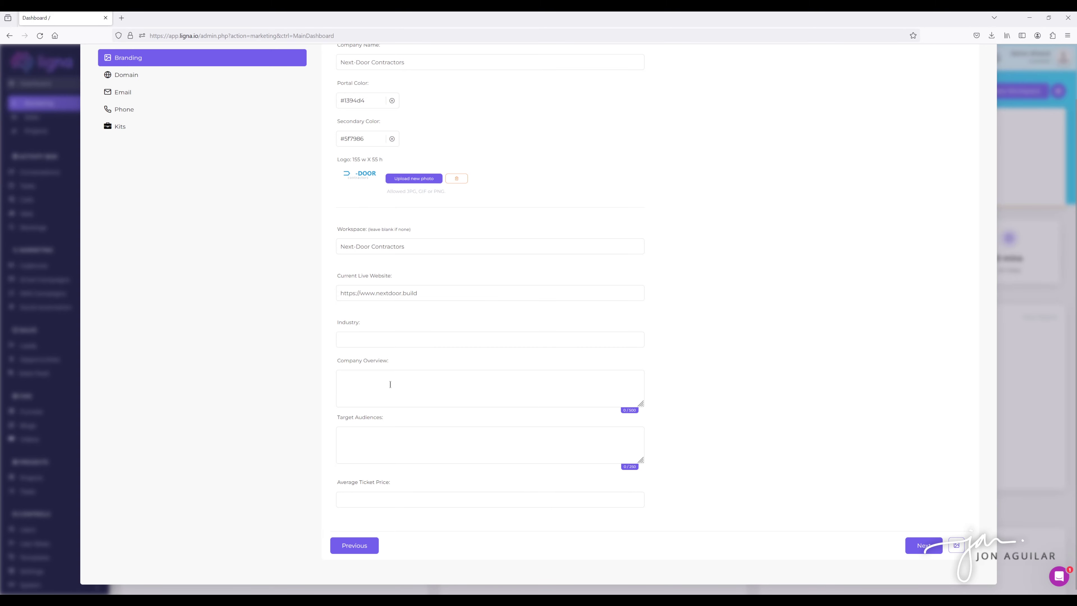
# Enter Home Improvement as the industry and save it.
pyautogui.click(354, 342)
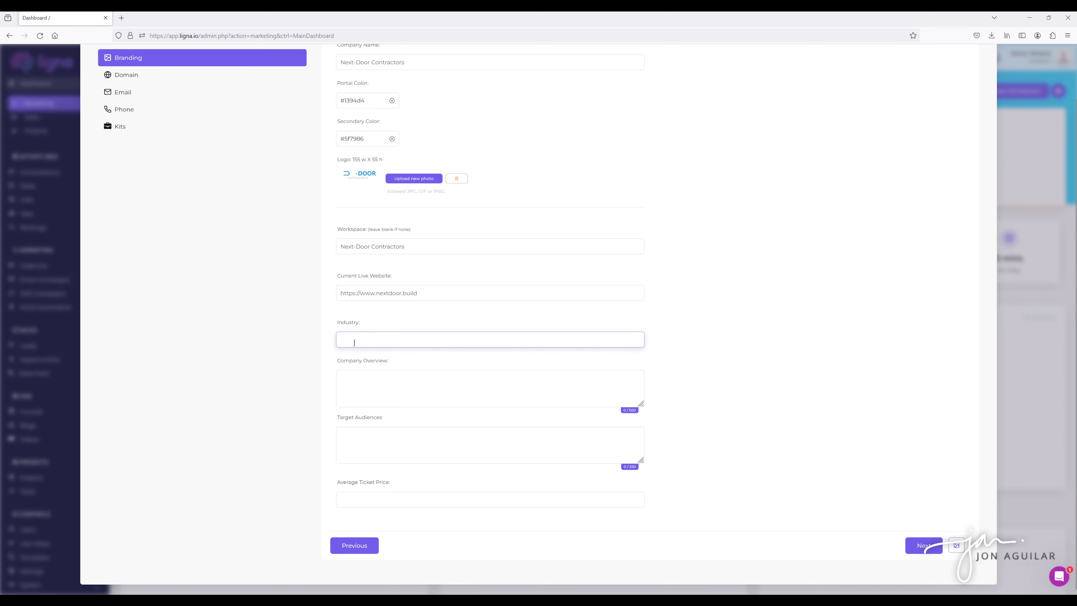
pyautogui.write('home Im')
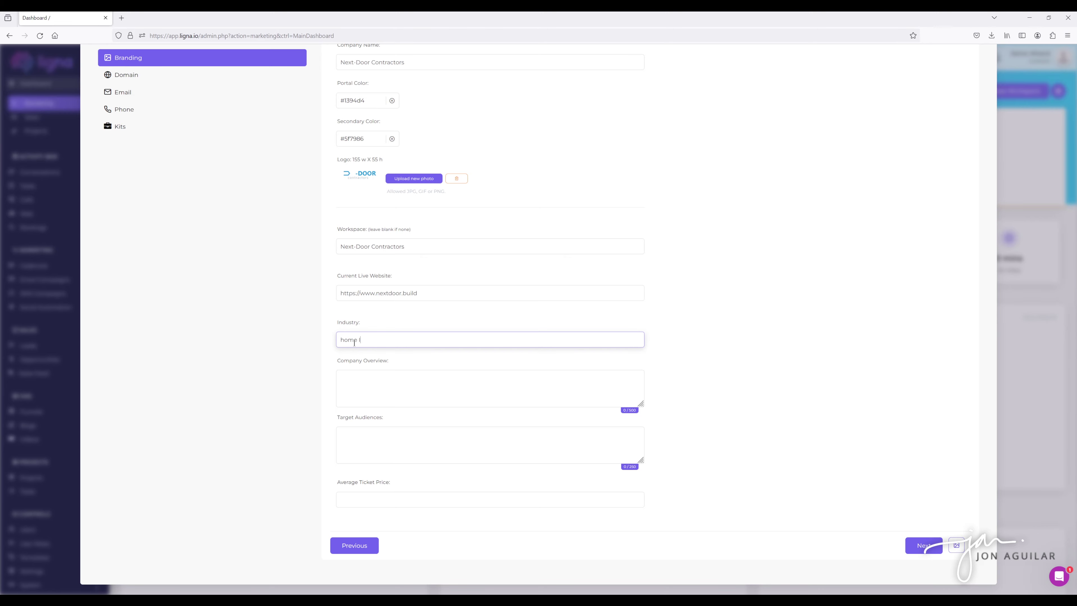
pyautogui.press('BackSpace')
pyautogui.press('BackSpace')
pyautogui.press('BackSpace')
pyautogui.press('BackSpace')
pyautogui.press('BackSpace')
pyautogui.press('BackSpace')
pyautogui.write('Home Impro')
pyautogui.press('BackSpace')
pyautogui.write('rovement')
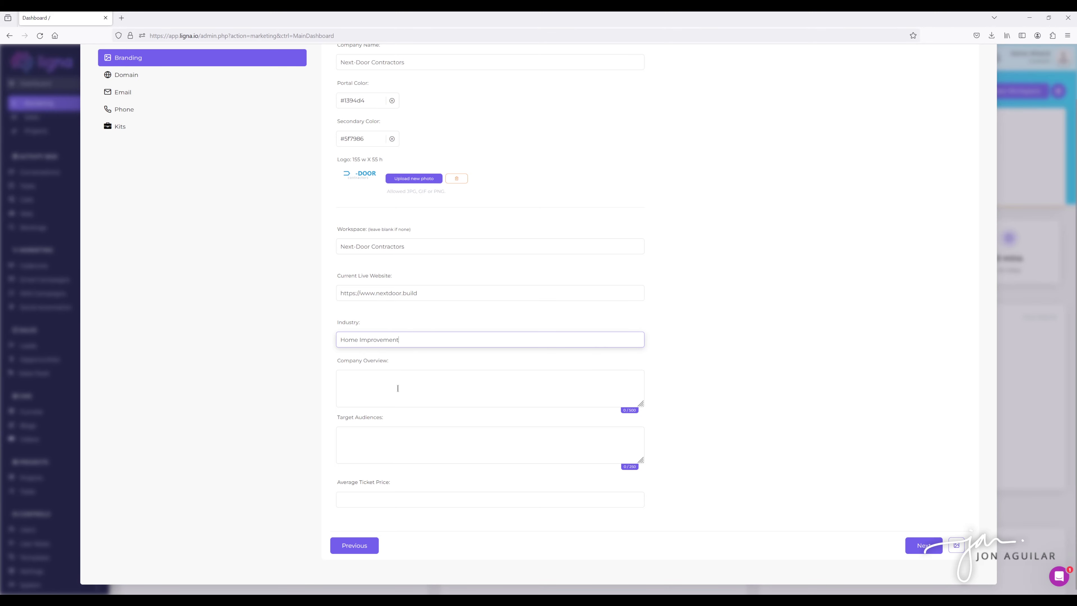
pyautogui.click(396, 388)
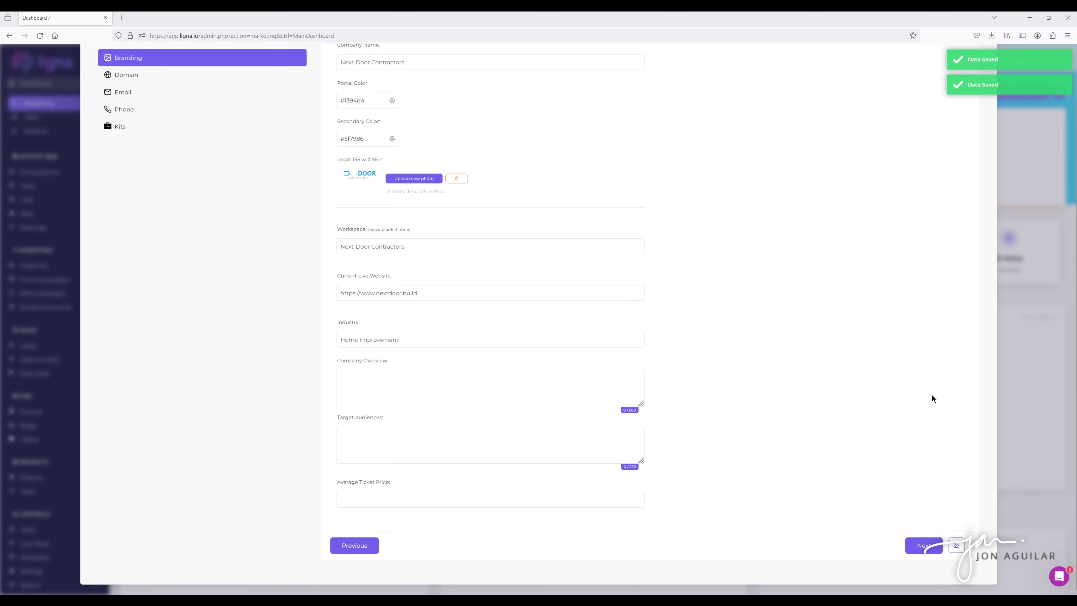
# Paste the company overview paragraph into Company Overview.
pyautogui.hotkey('ctrl', 'v')
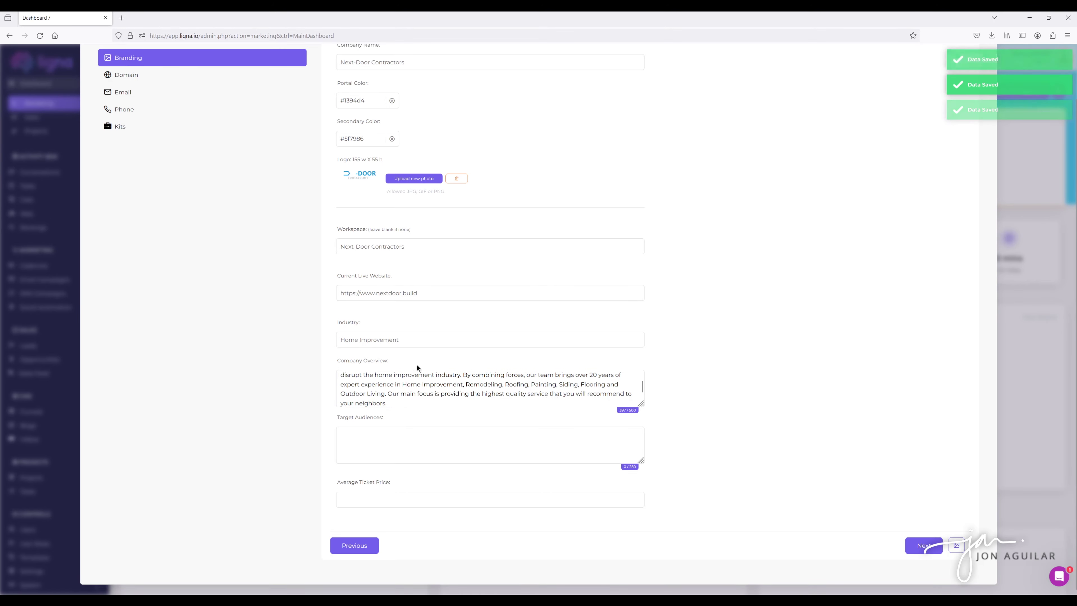
pyautogui.scroll(2, 713, 325)
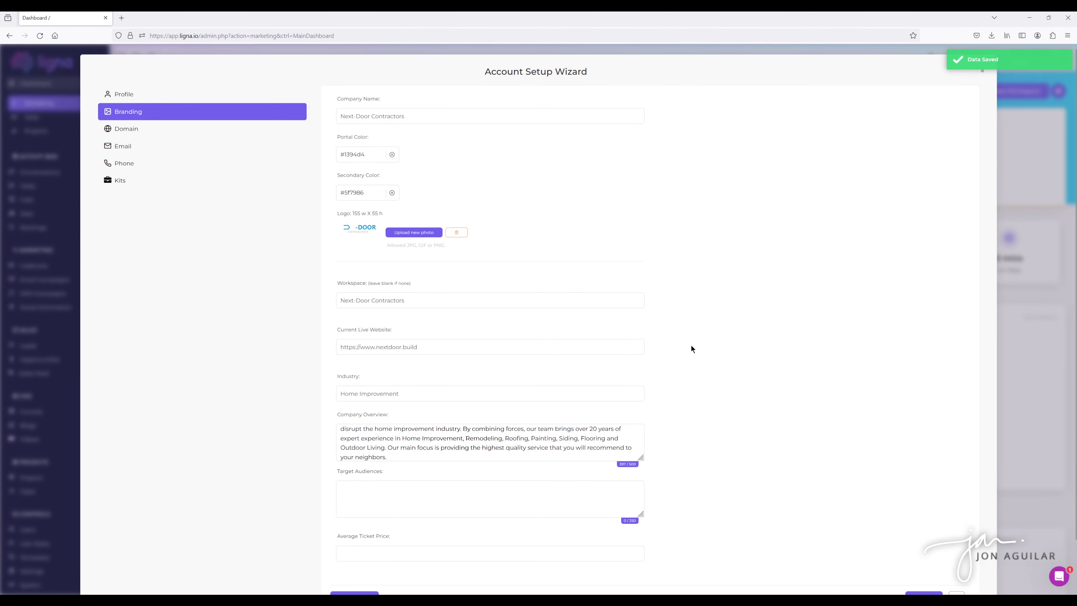
pyautogui.scroll(-2, 691, 348)
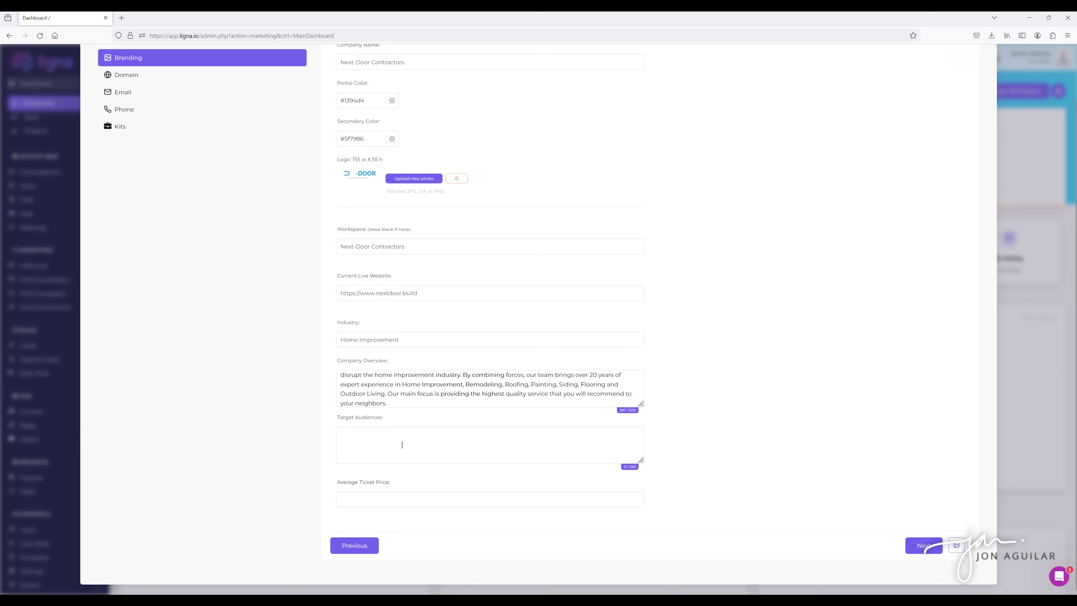
# Set the target audience to Homeowners and the average ticket price to 5000.
pyautogui.click(372, 443)
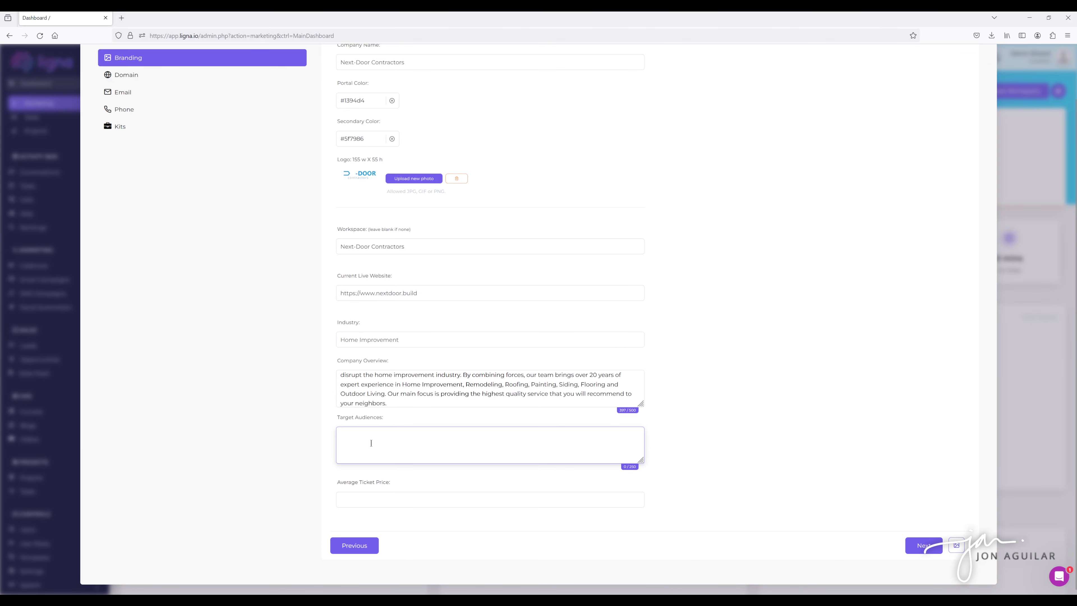
pyautogui.write('Homeowne')
pyautogui.press('BackSpace')
pyautogui.press('BackSpace')
pyautogui.press('BackSpace')
pyautogui.press('BackSpace')
pyautogui.write('ow')
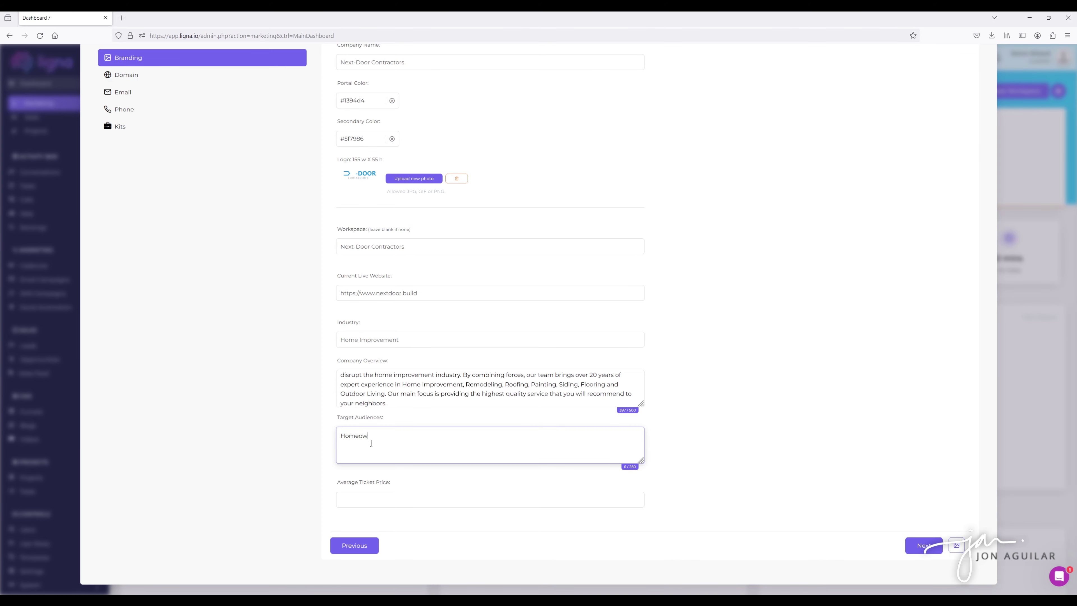
pyautogui.write('ners')
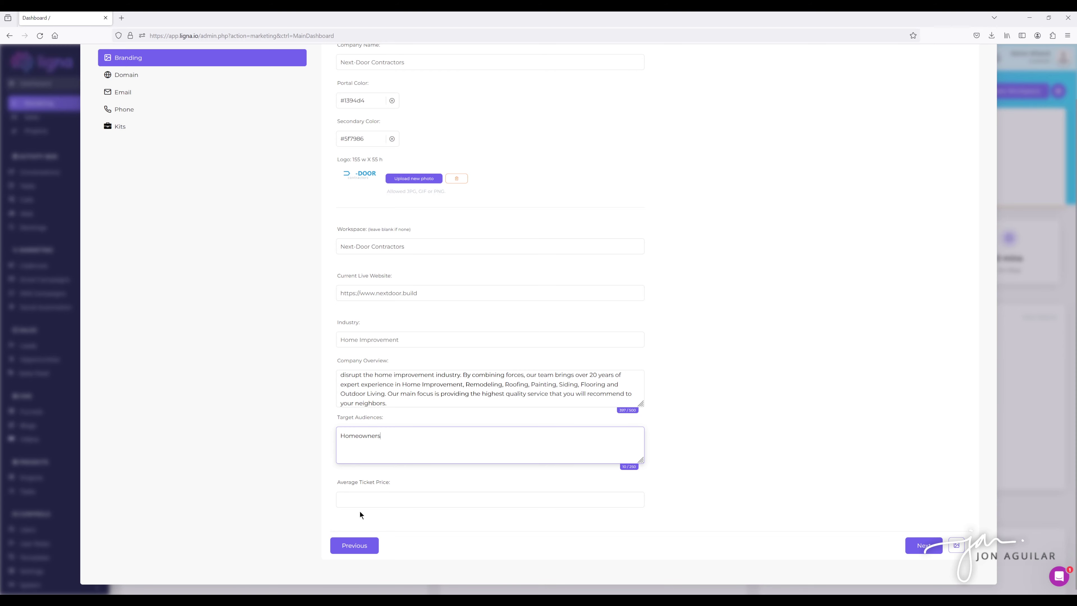
pyautogui.click(357, 503)
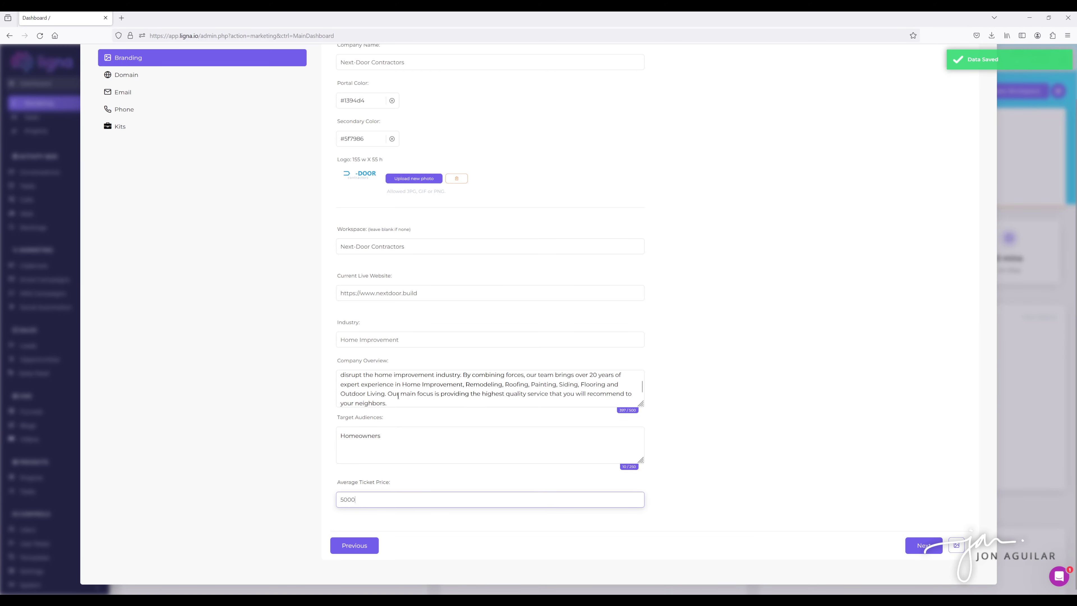
pyautogui.click(392, 438)
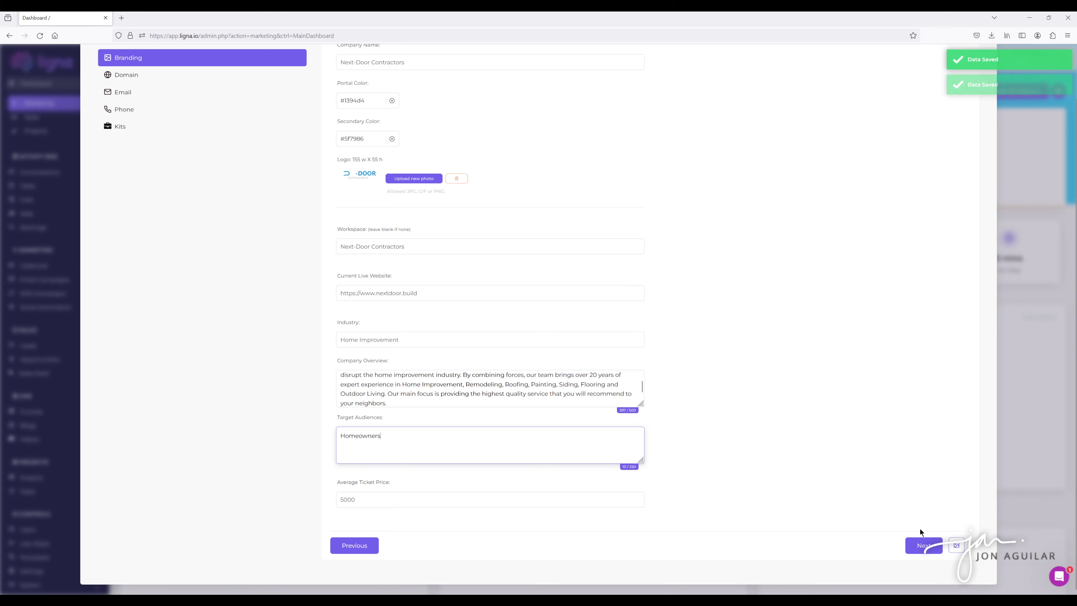
# On the Domain step, add nextdoor.build to list its A and CNAME DNS records.
pyautogui.click(924, 547)
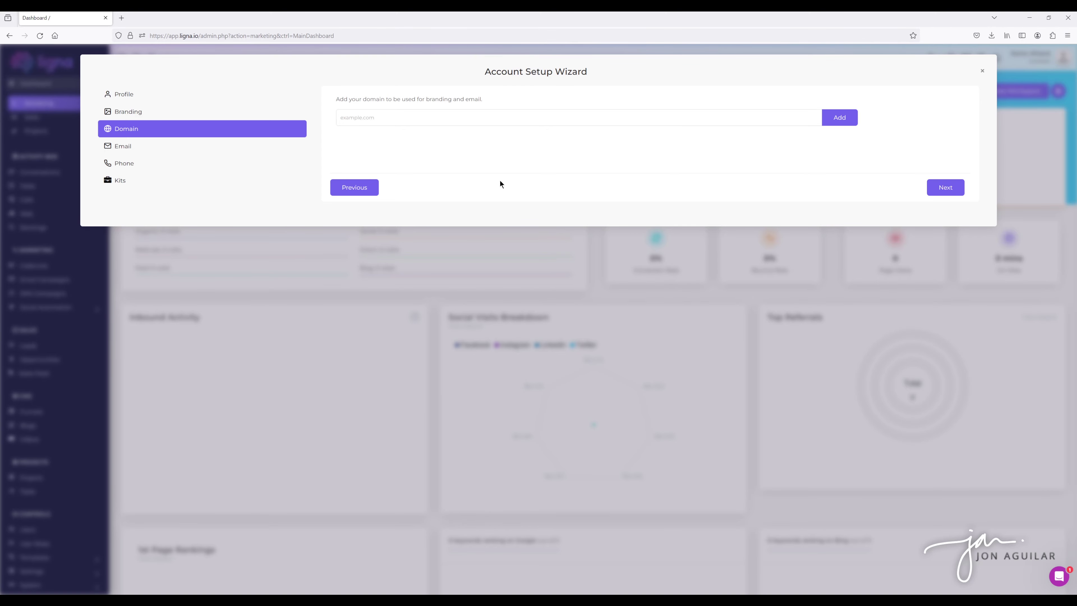
pyautogui.click(372, 115)
pyautogui.click(361, 112)
pyautogui.write('nextdoor.build')
pyautogui.click(487, 97)
pyautogui.click(837, 123)
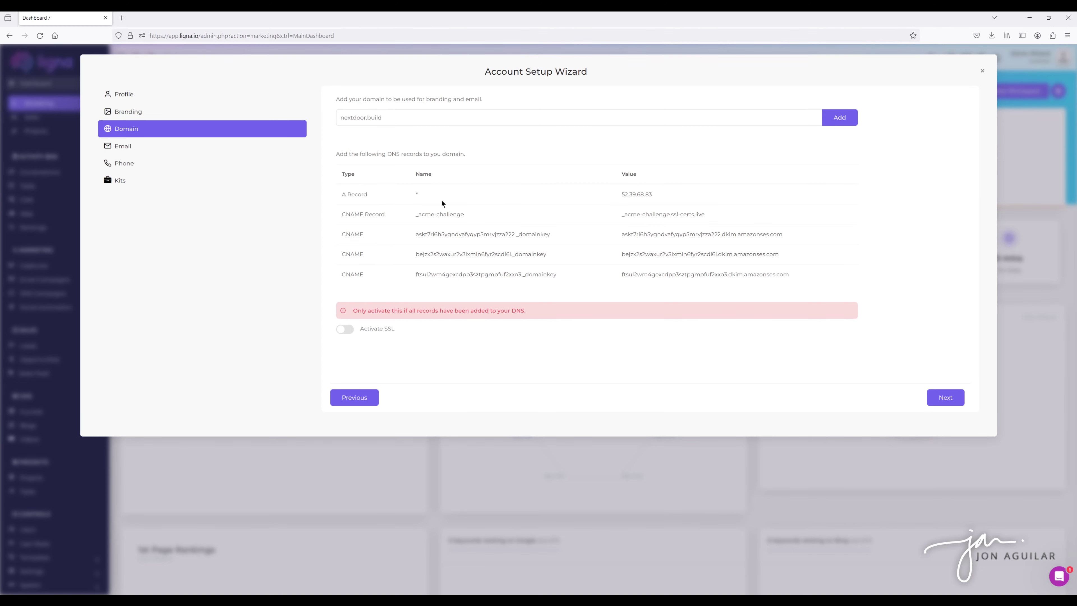
# Copy the A, _acme-challenge and domainkey CNAME record names and values, then activate SSL.
pyautogui.doubleClick(417, 194)
pyautogui.tripleClick(464, 214)
pyautogui.click(462, 219)
pyautogui.moveTo(548, 235); pyautogui.dragTo(452, 234)
pyautogui.moveTo(795, 237); pyautogui.dragTo(670, 236)
pyautogui.click(651, 249)
pyautogui.click(345, 329)
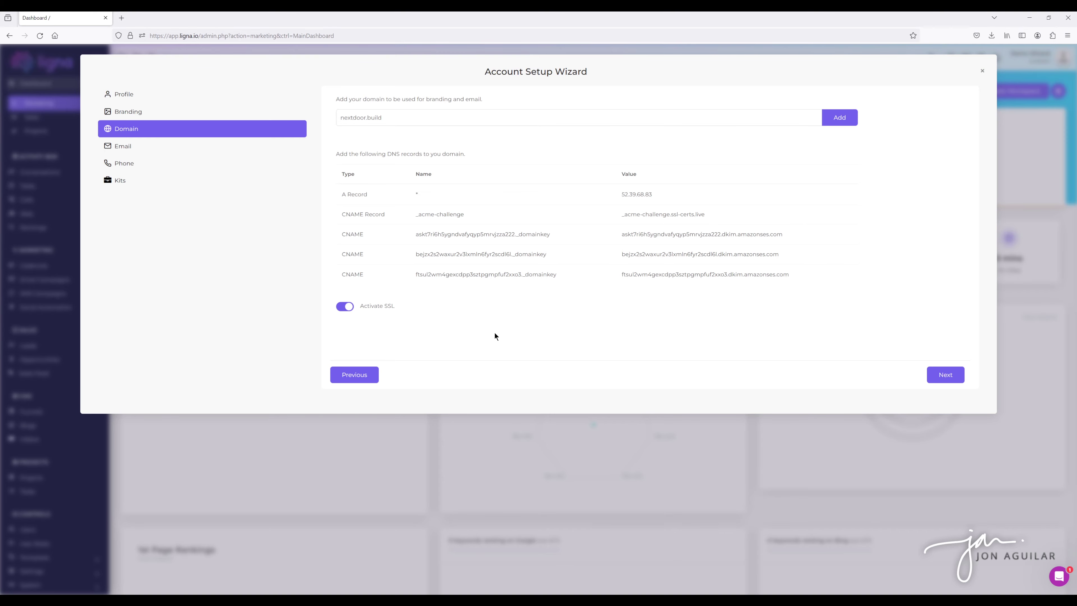
# On the Email step, add the sender's nextdoor e-mail address to the account.
pyautogui.click(939, 373)
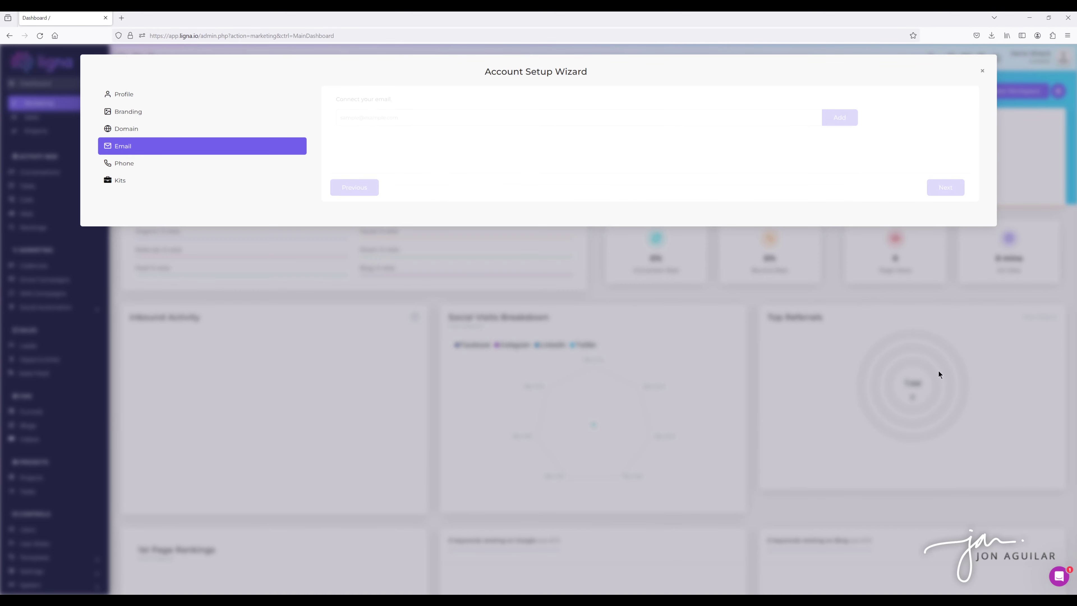
pyautogui.click(363, 117)
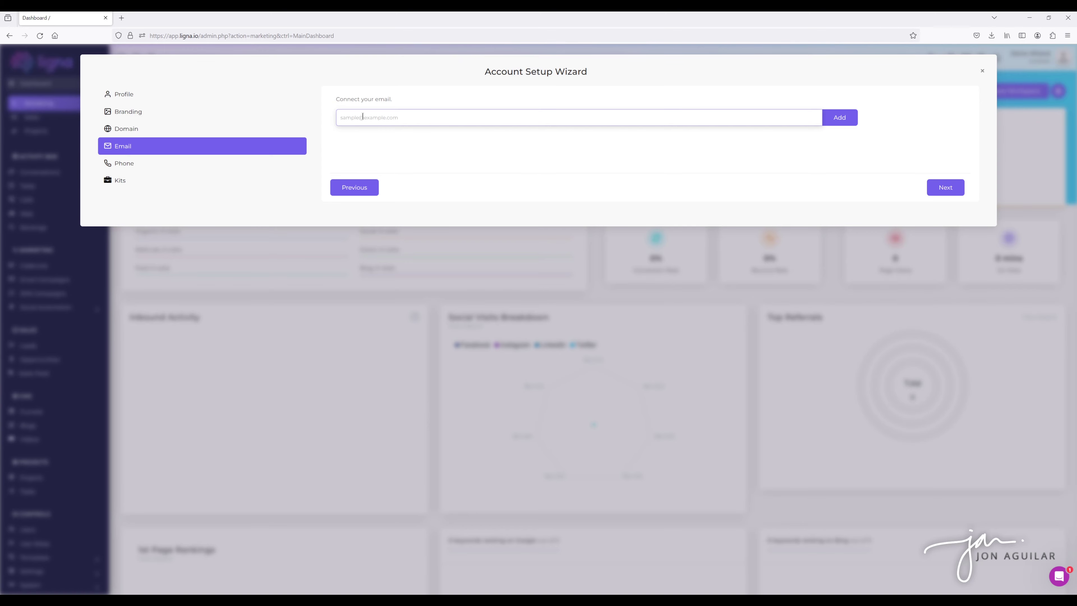
pyautogui.click(829, 127)
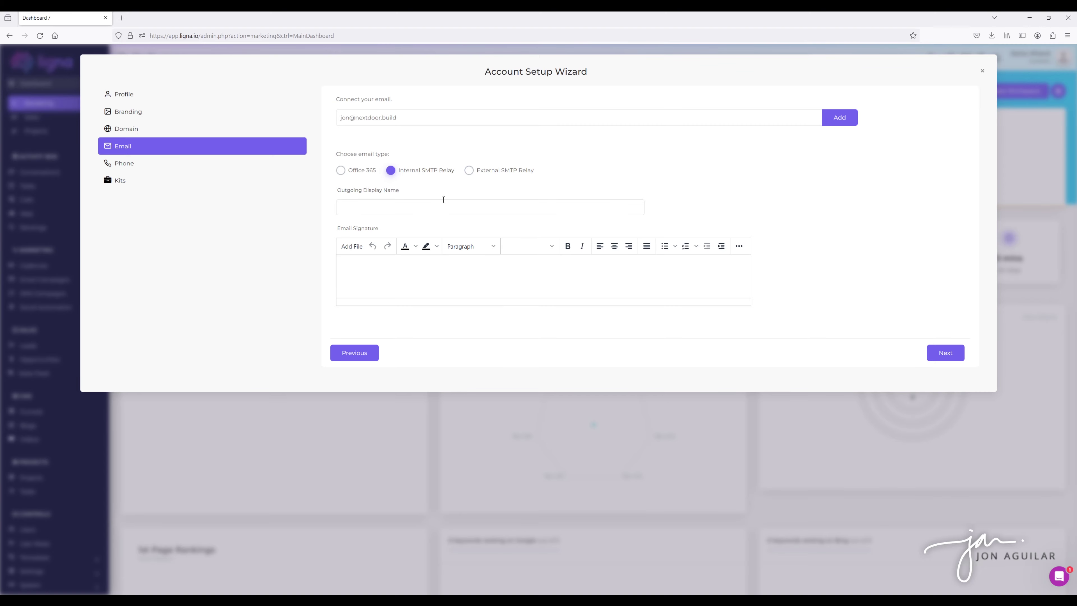
# Try the Office 365 and Internal SMTP Relay email types, then settle on External SMTP Relay.
pyautogui.click(341, 170)
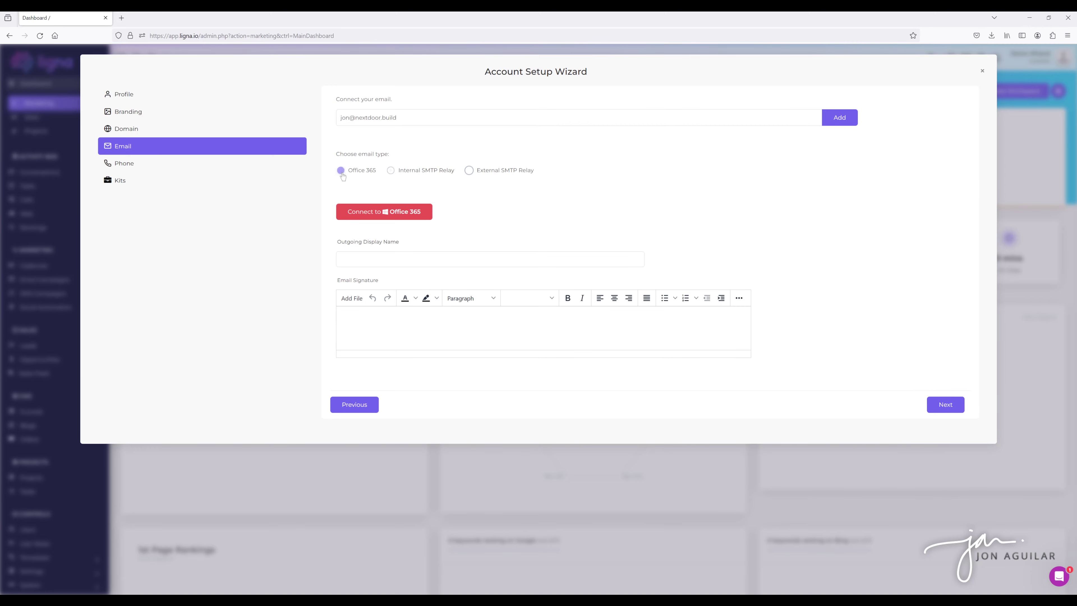
pyautogui.click(391, 171)
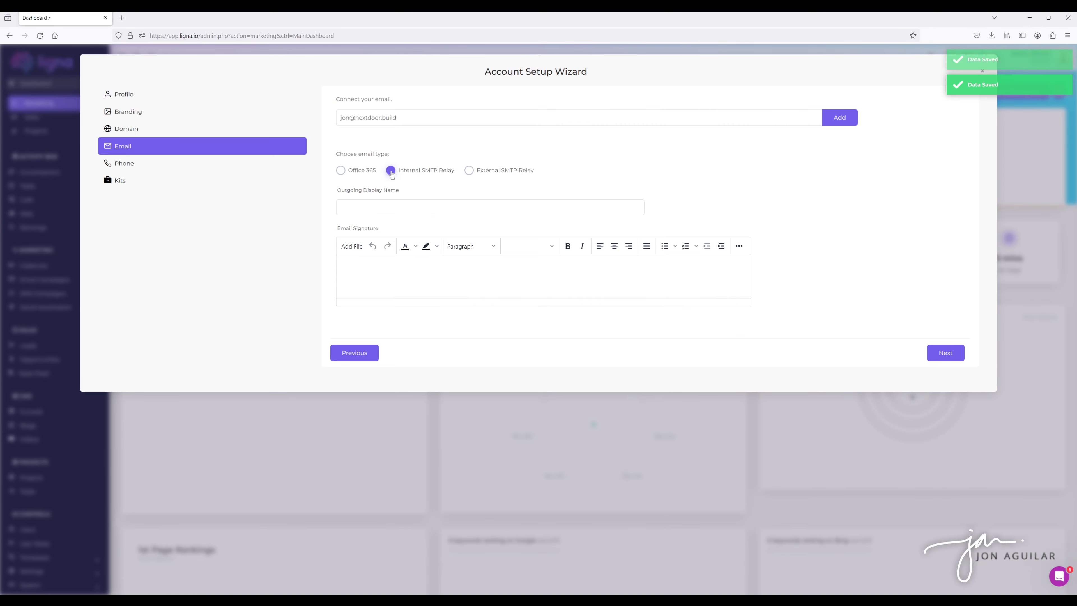
pyautogui.click(468, 172)
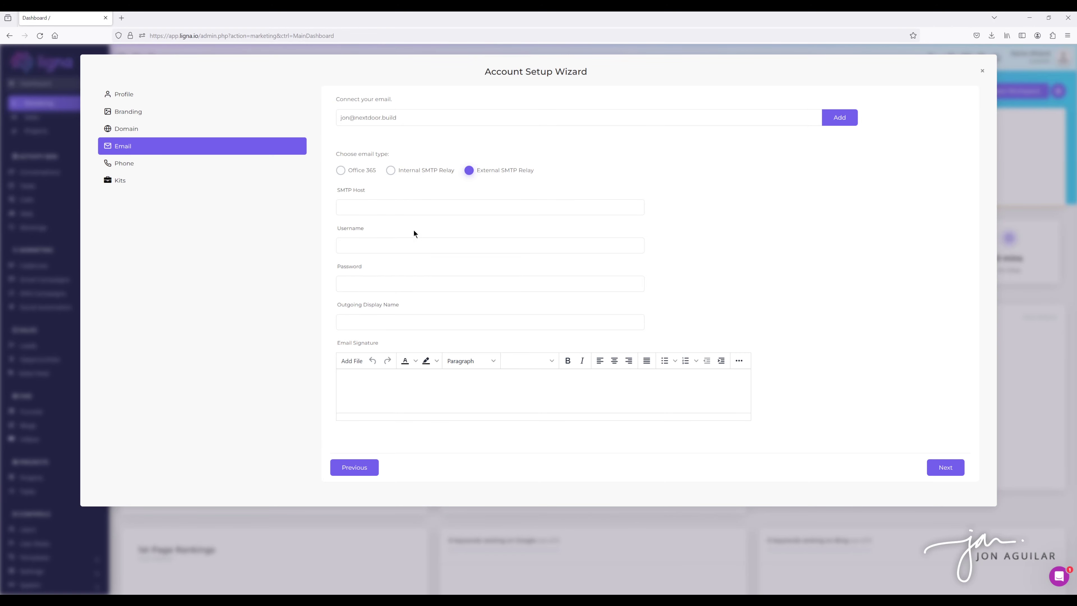
# Switch back to Internal SMTP Relay and enter the sender's name as Outgoing Display Name.
pyautogui.click(390, 170)
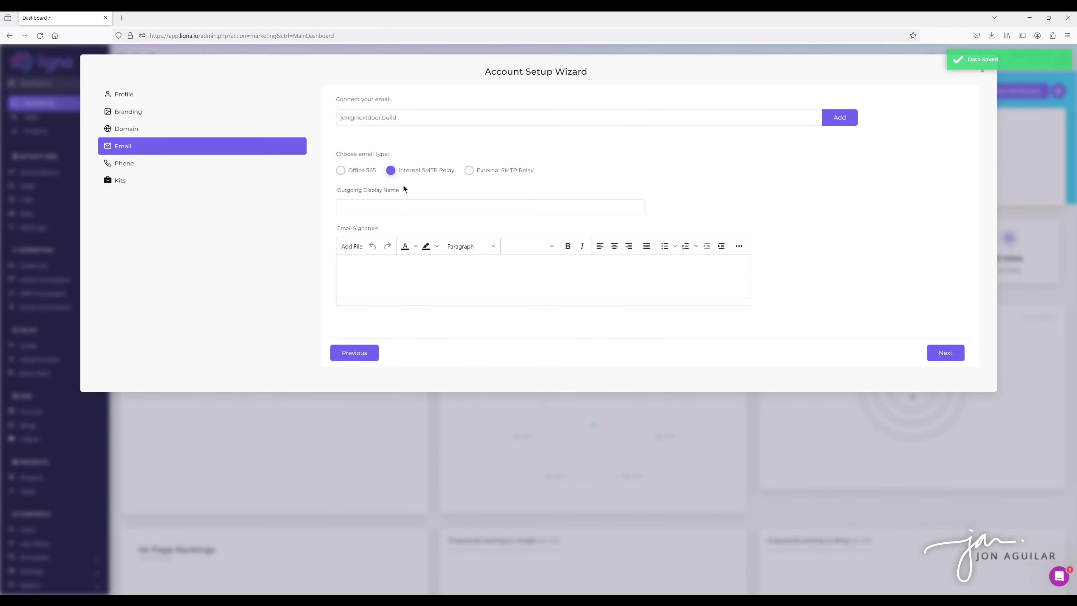
pyautogui.click(372, 208)
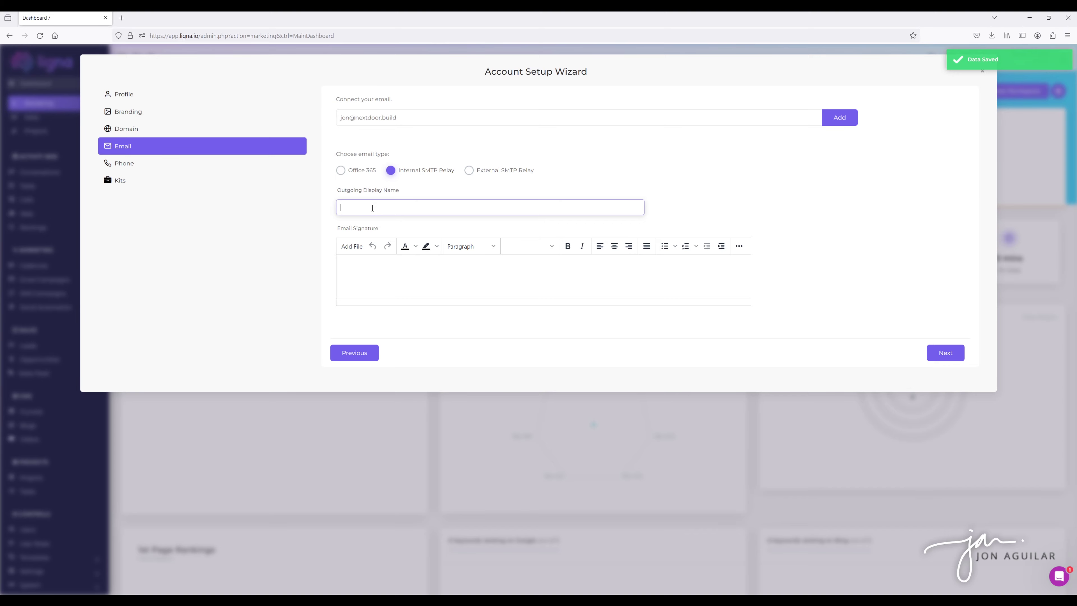
# Write a two-line signature with the sender's name and Next-Door Contractors, and save it.
pyautogui.click(364, 272)
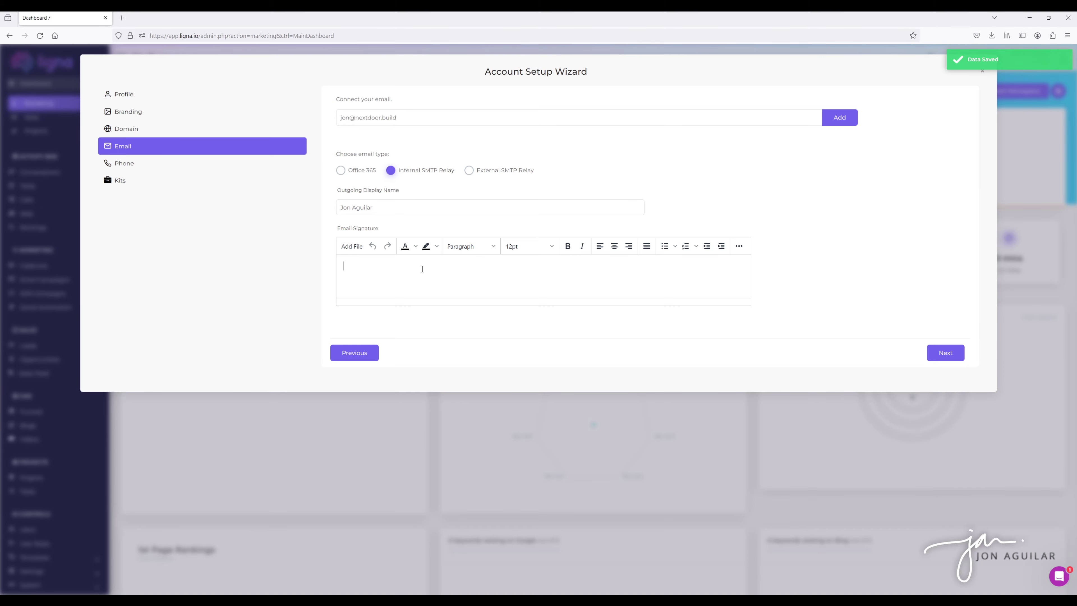
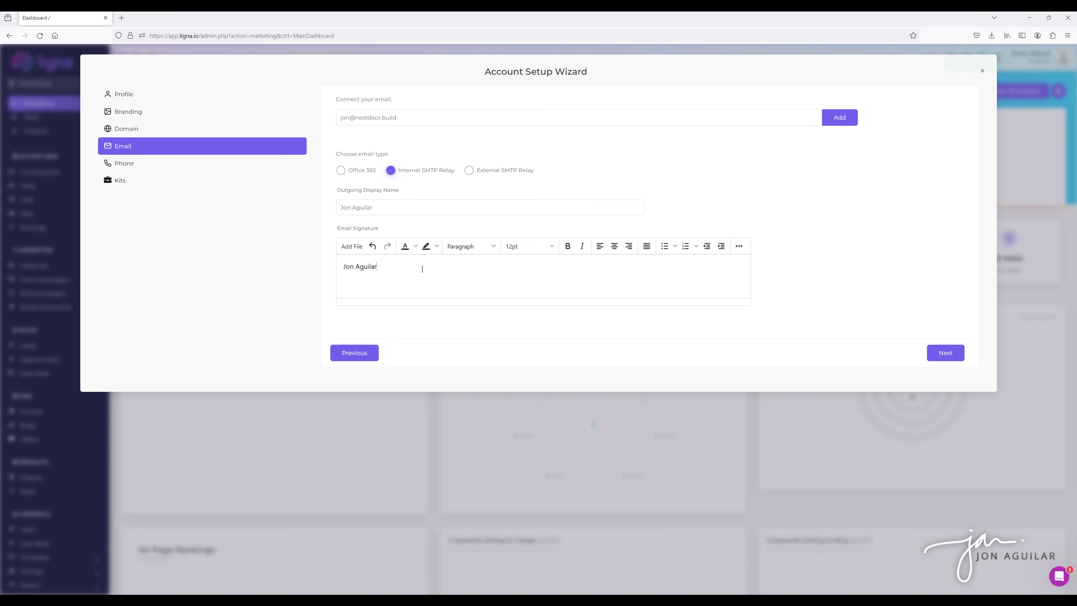
pyautogui.press('Return')
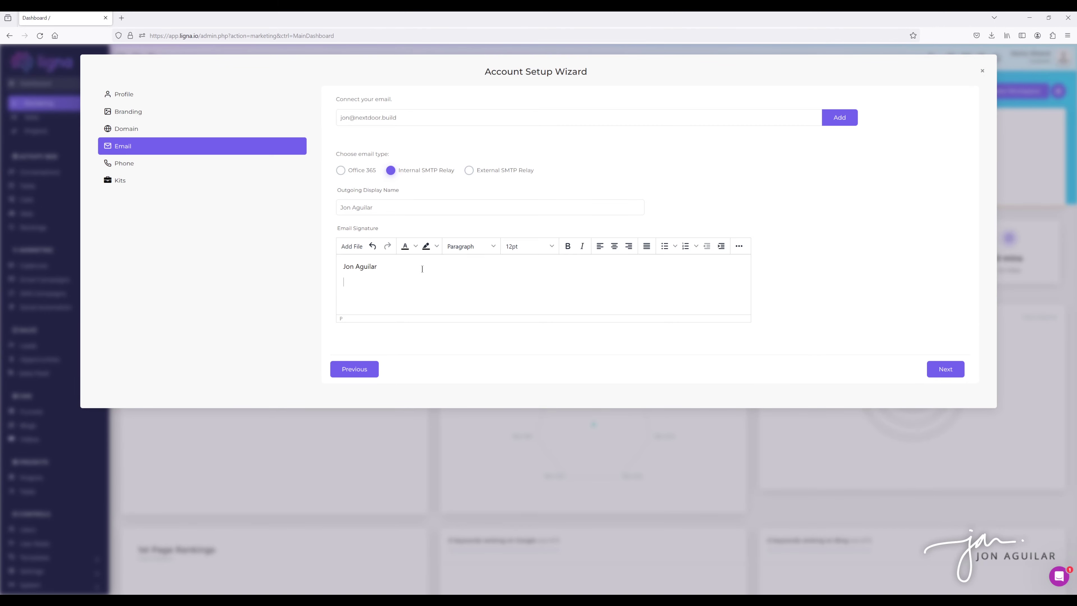
pyautogui.write('NExt Door')
pyautogui.press('BackSpace')
pyautogui.press('BackSpace')
pyautogui.press('BackSpace')
pyautogui.press('BackSpace')
pyautogui.press('BackSpace')
pyautogui.press('BackSpace')
pyautogui.press('BackSpace')
pyautogui.write('ext-Door Contractors')
pyautogui.click(797, 254)
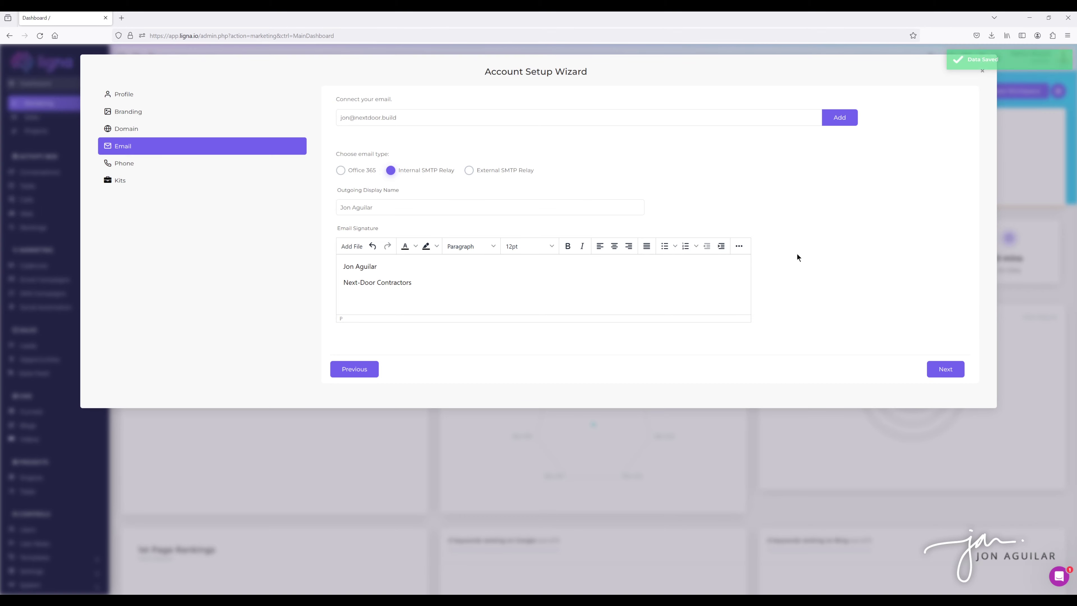
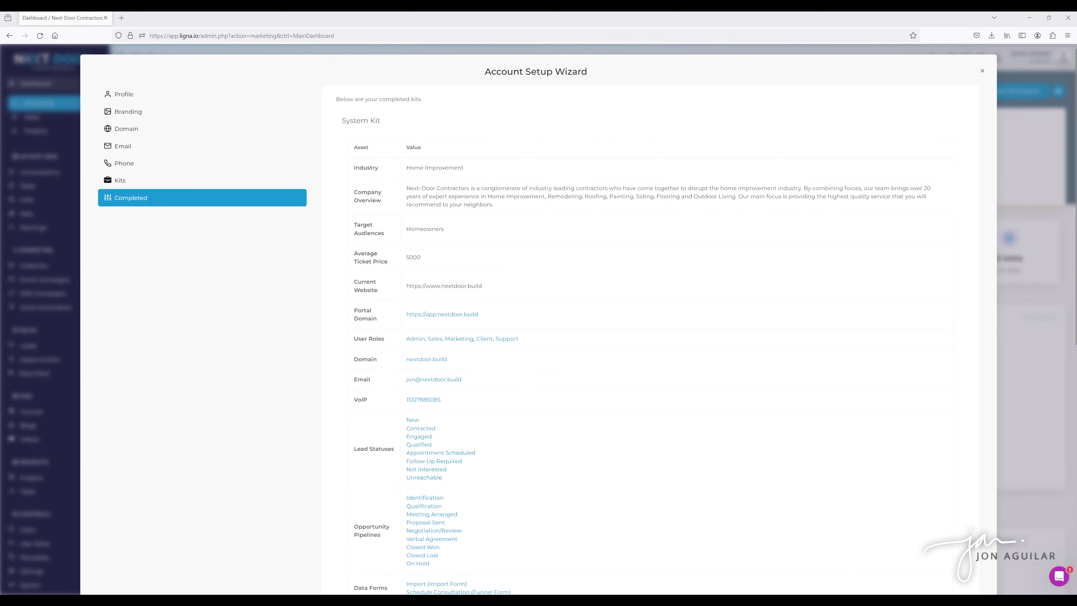
pyautogui.click(982, 71)
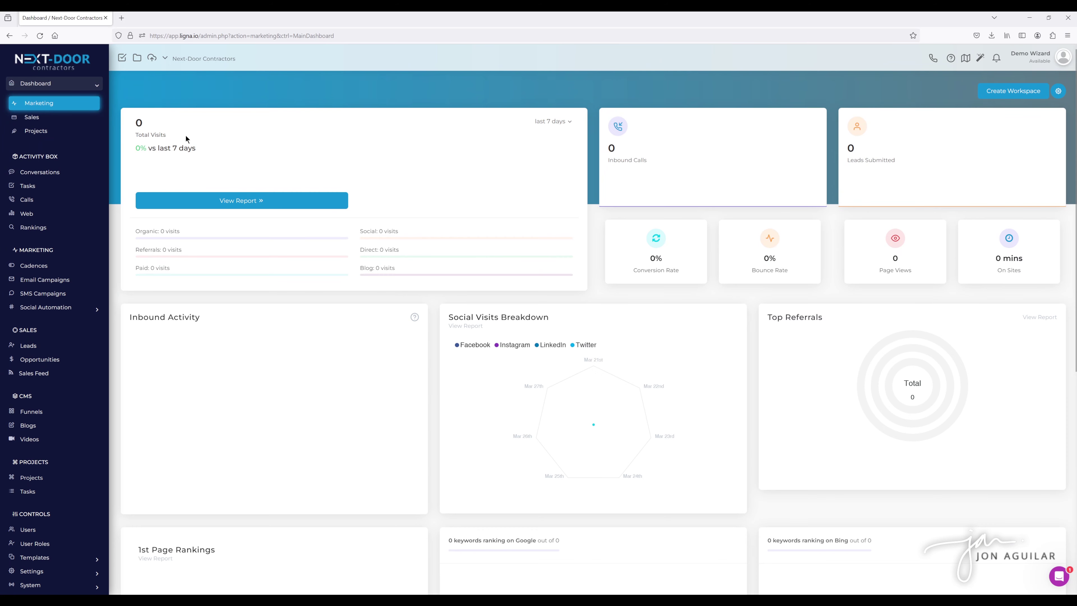
pyautogui.click(204, 62)
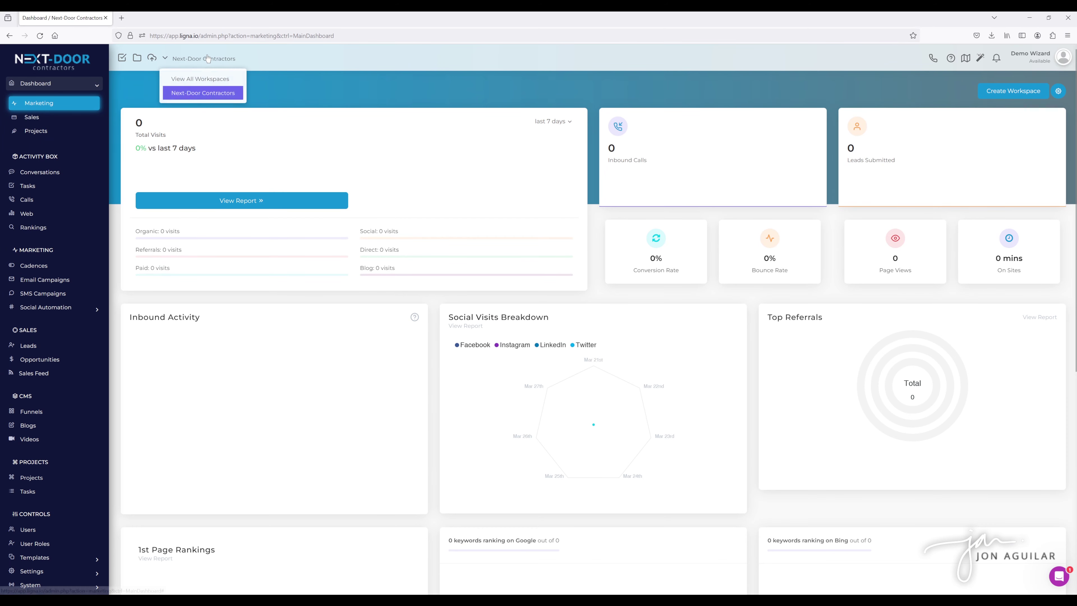
pyautogui.click(278, 102)
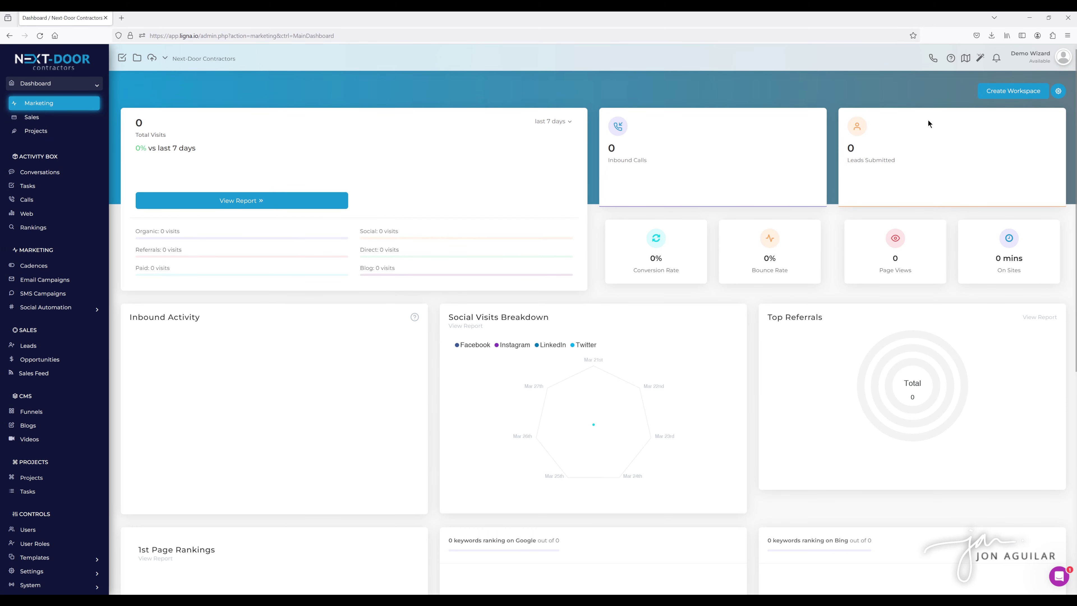
pyautogui.click(1059, 95)
pyautogui.click(1053, 111)
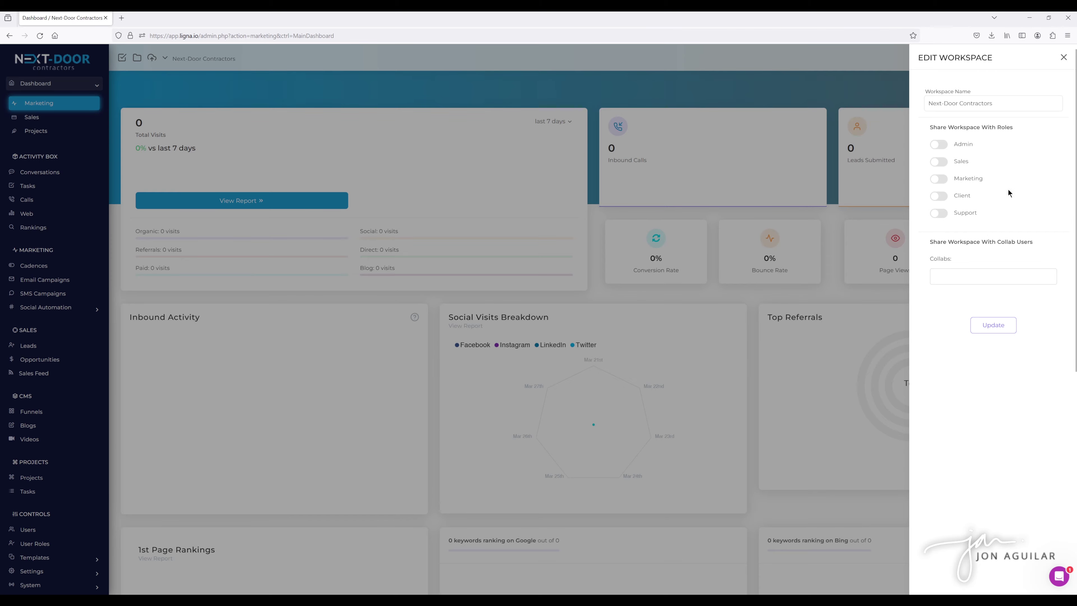
pyautogui.click(1063, 58)
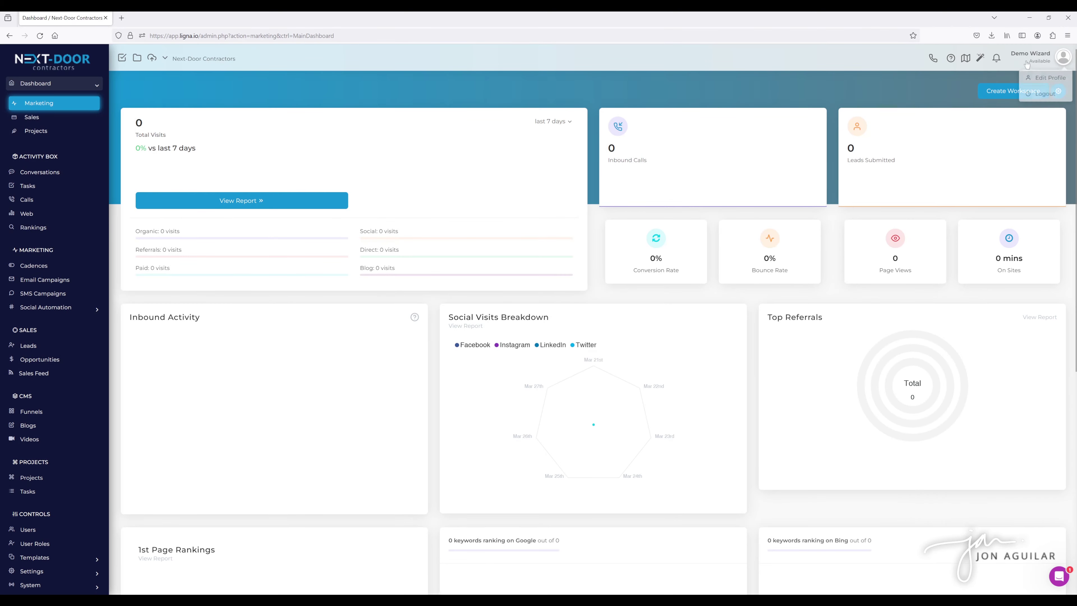
pyautogui.click(980, 59)
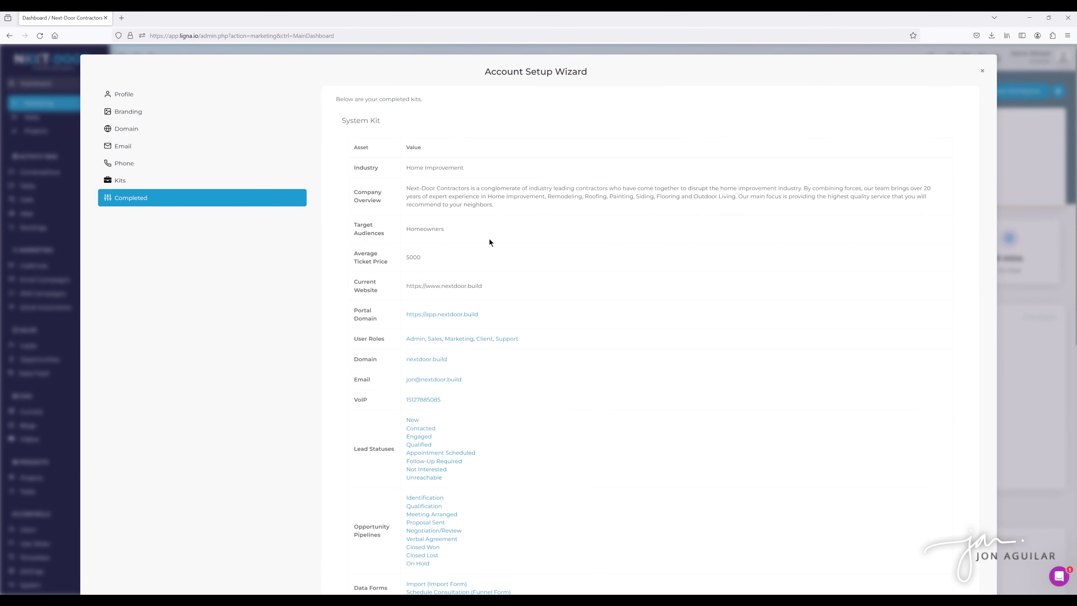
# Check the portal domain's login page, close it, and open the Admin role's permissions.
pyautogui.scroll(-5, 531, 204)
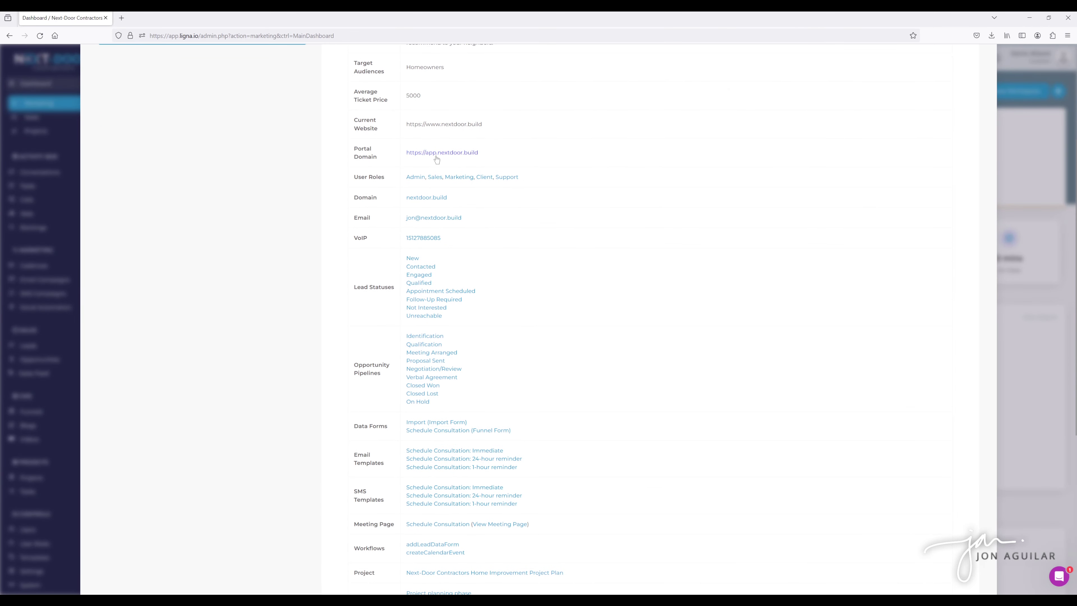
pyautogui.click(452, 154)
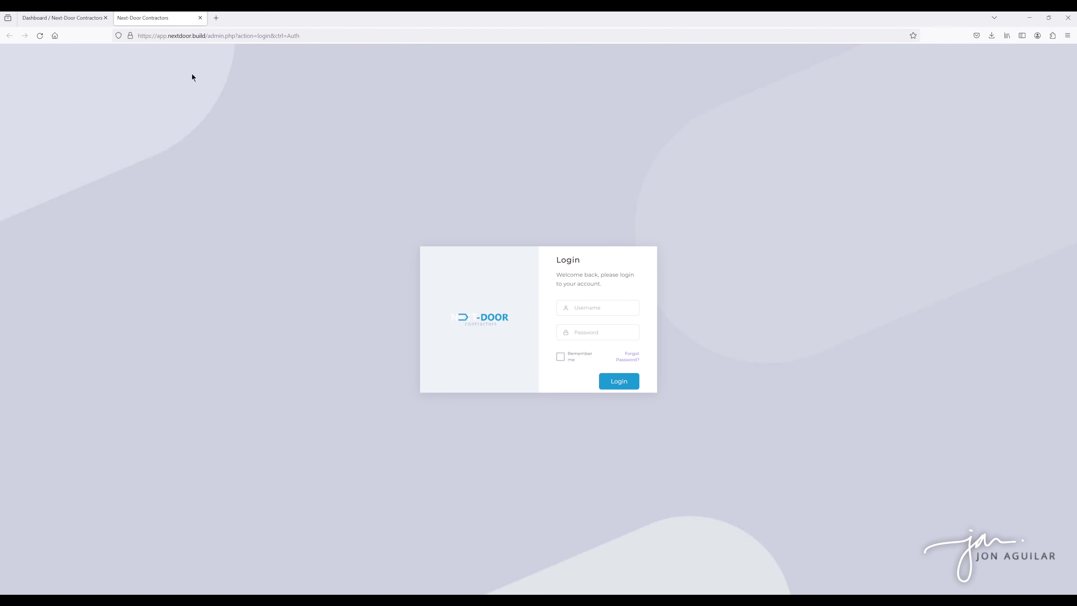
pyautogui.click(68, 19)
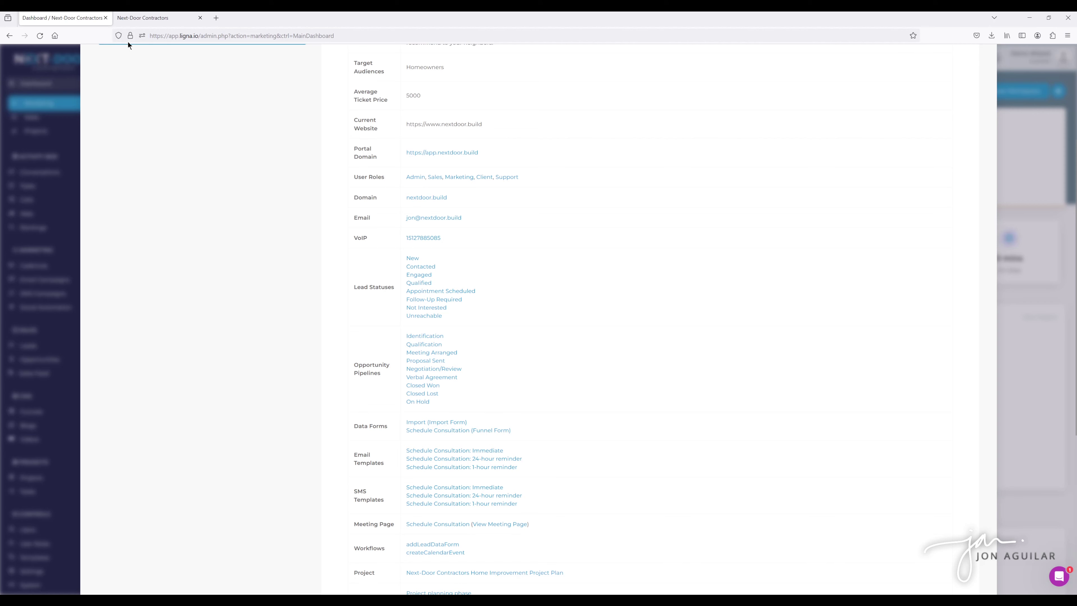
pyautogui.click(143, 22)
pyautogui.click(201, 18)
pyautogui.click(417, 179)
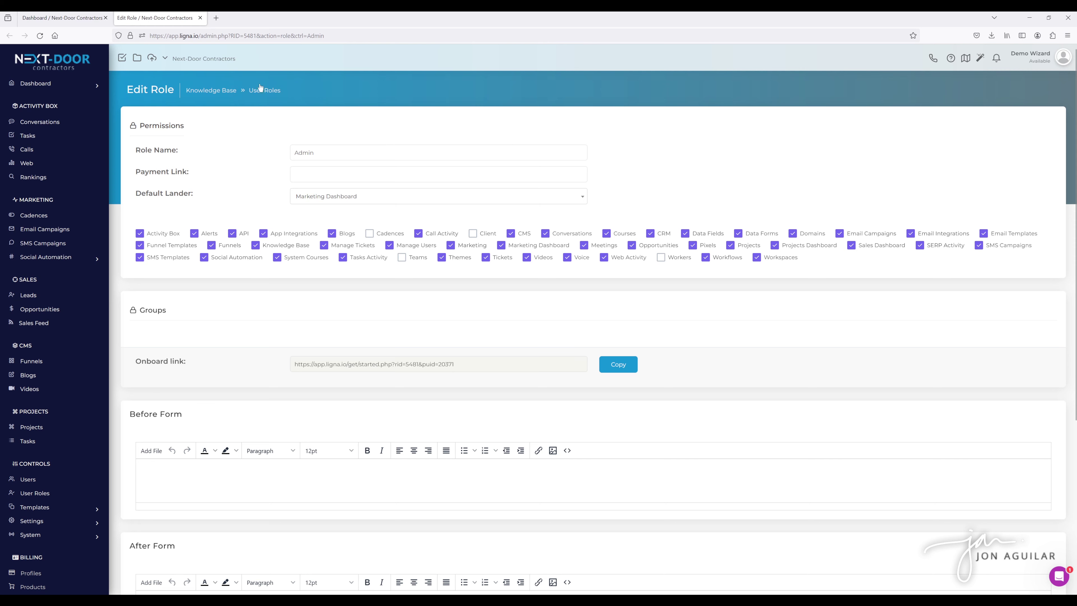
# Close the Admin role page, then review and close the email integration and VoIP voice settings.
pyautogui.click(200, 18)
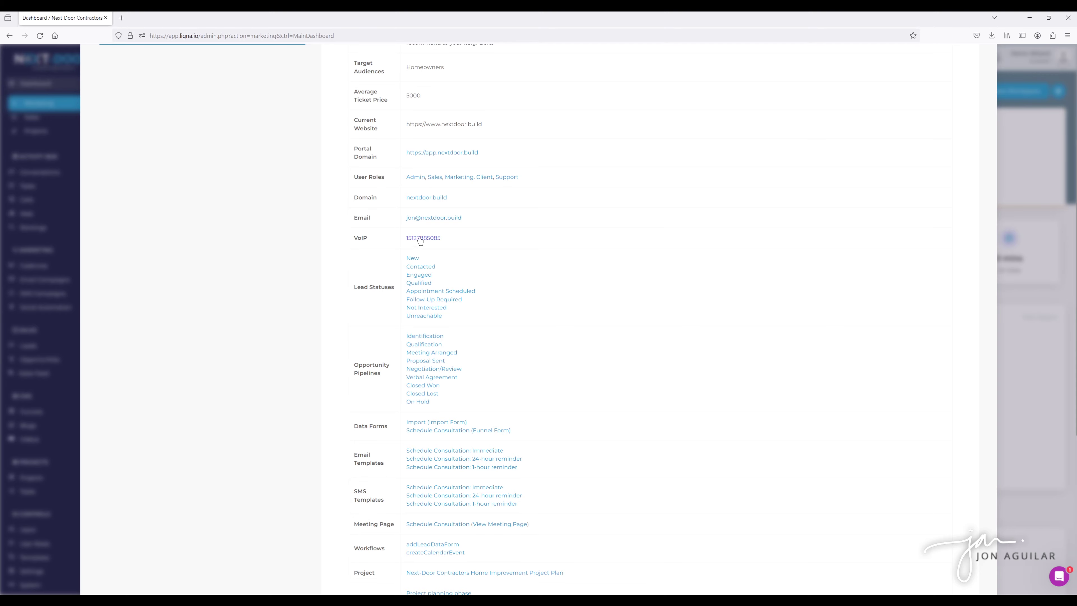
pyautogui.click(434, 217)
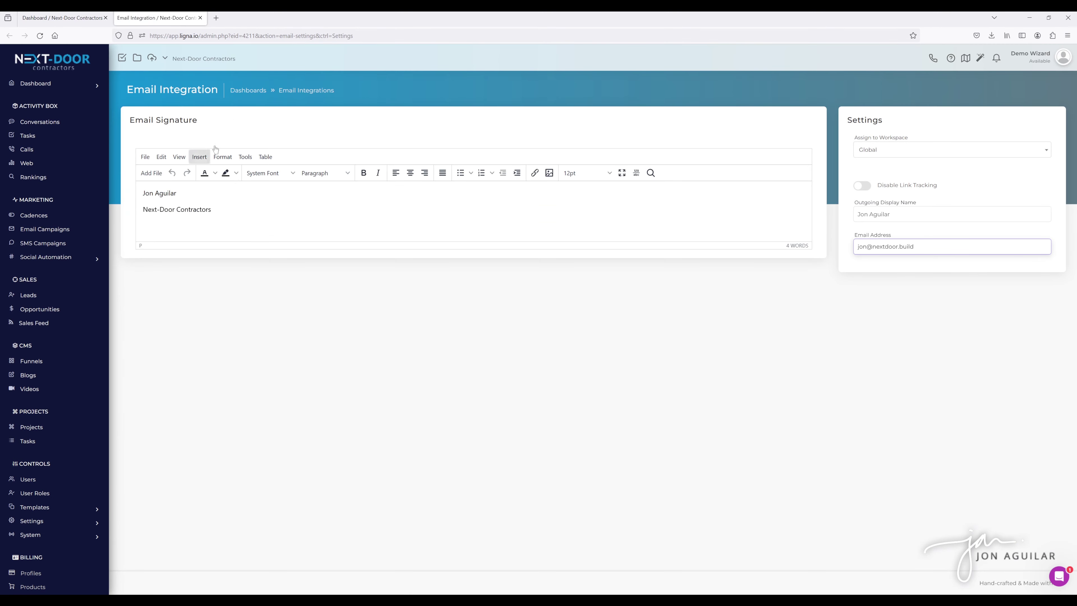
pyautogui.click(200, 18)
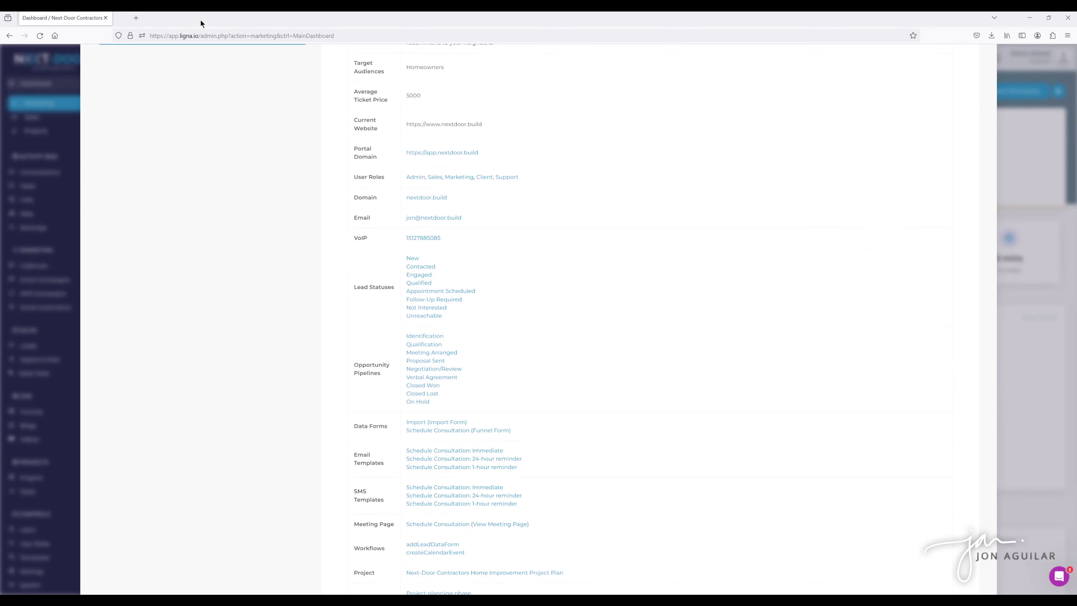
pyautogui.click(428, 239)
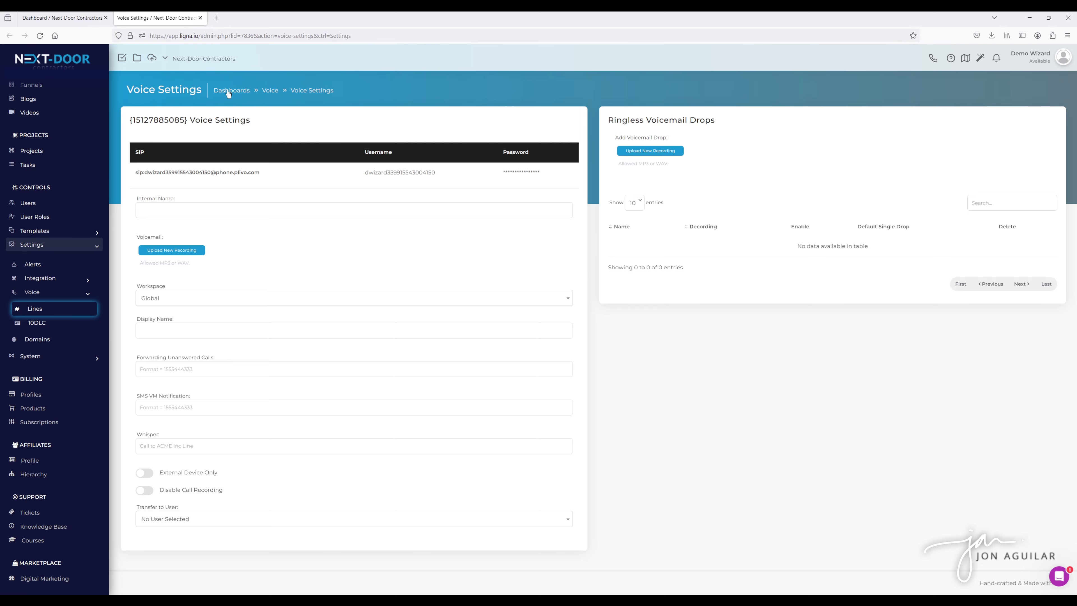
pyautogui.click(200, 18)
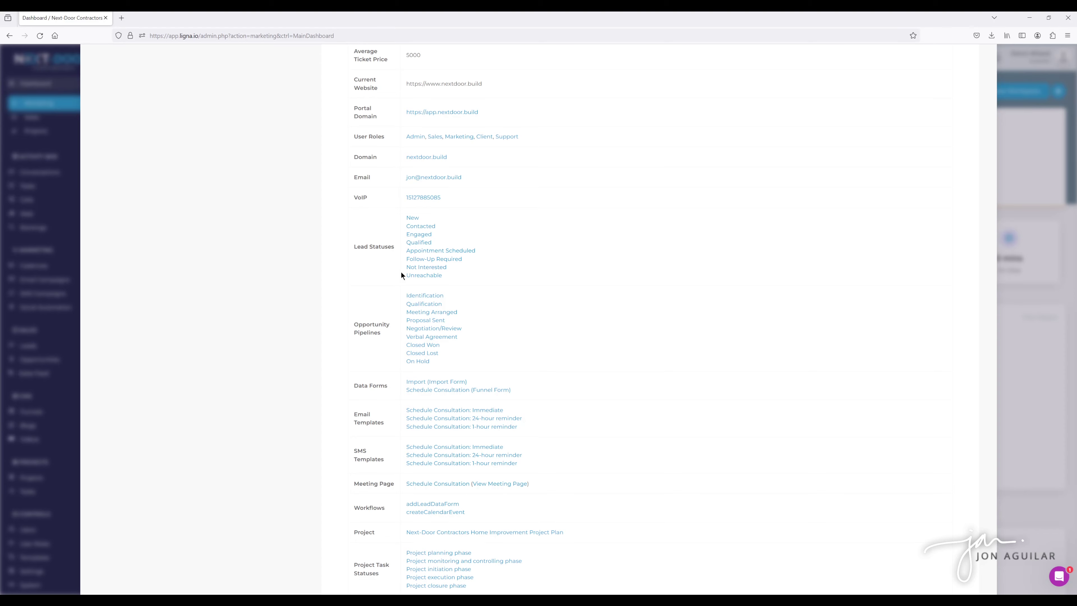
# Review and close the Lead Statuses field, check the pixel snippets, then open the Import data form.
pyautogui.click(413, 218)
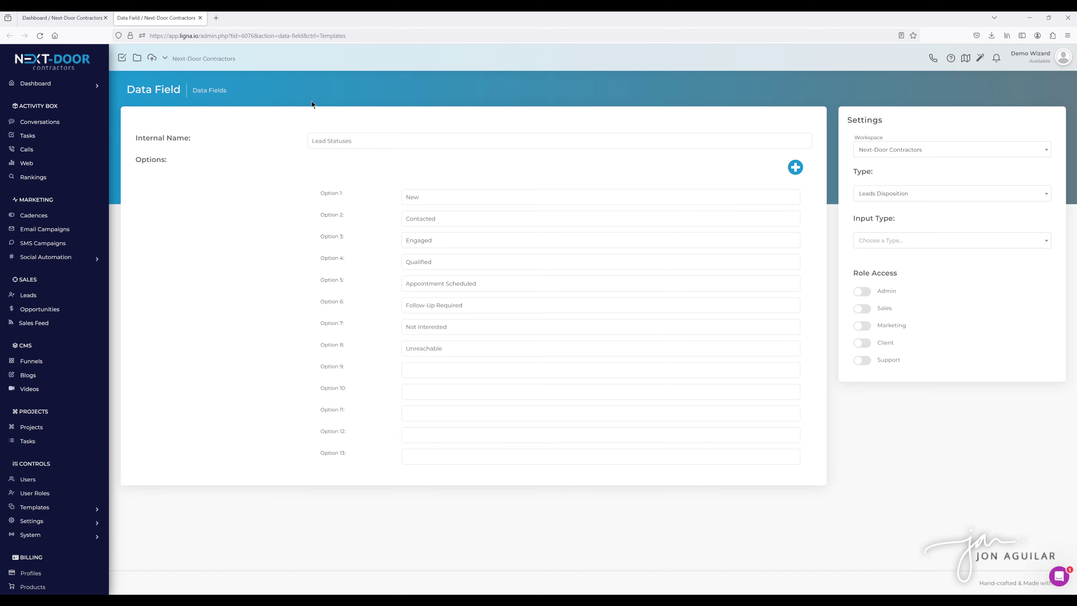
pyautogui.click(199, 19)
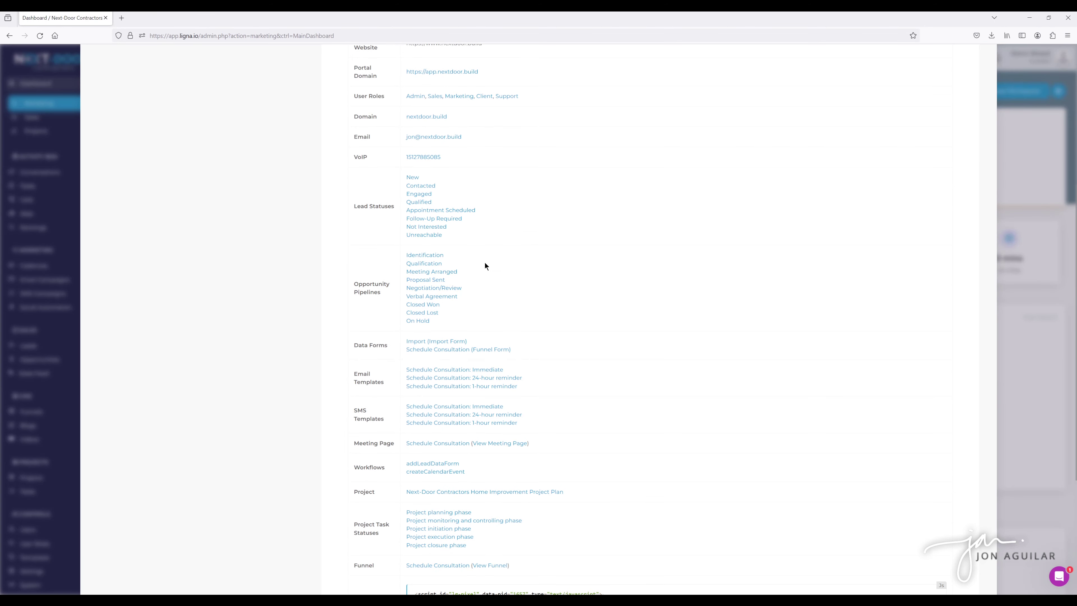
pyautogui.scroll(-2, 485, 266)
pyautogui.scroll(-2, 508, 256)
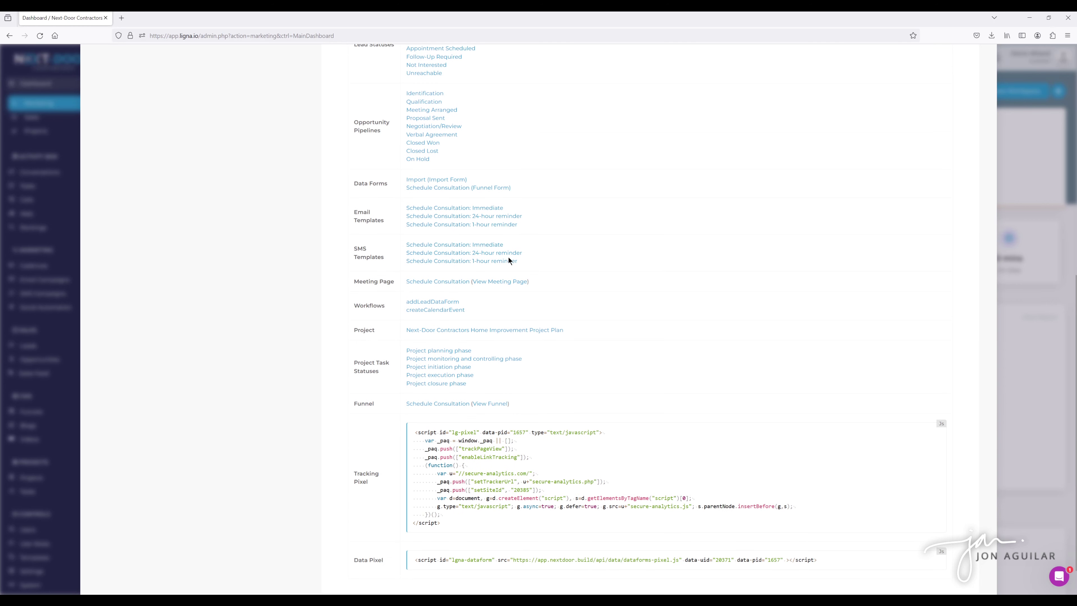
pyautogui.scroll(1, 564, 255)
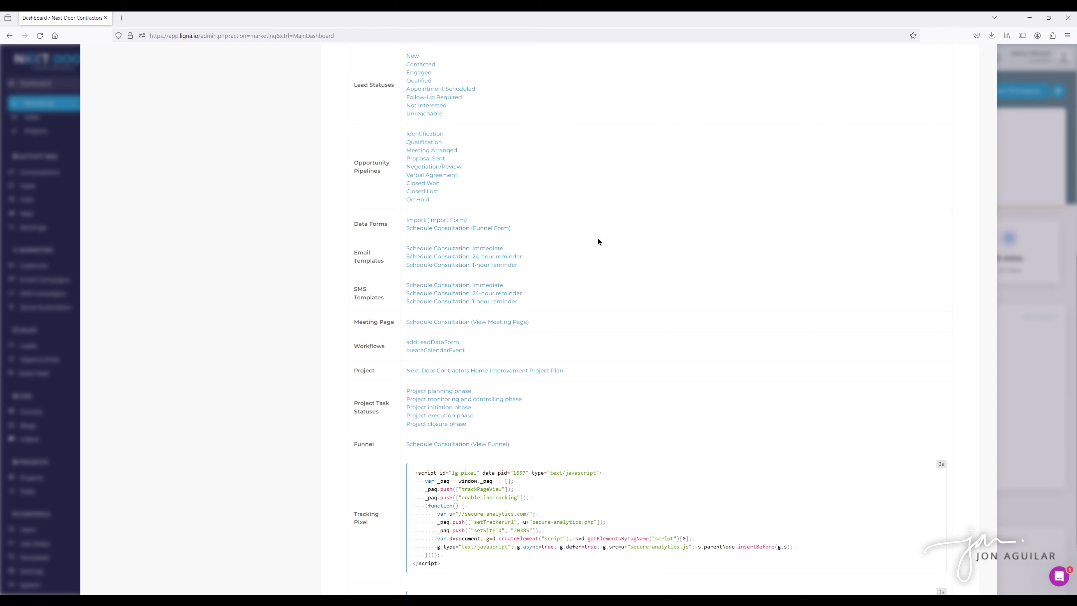
pyautogui.click(419, 222)
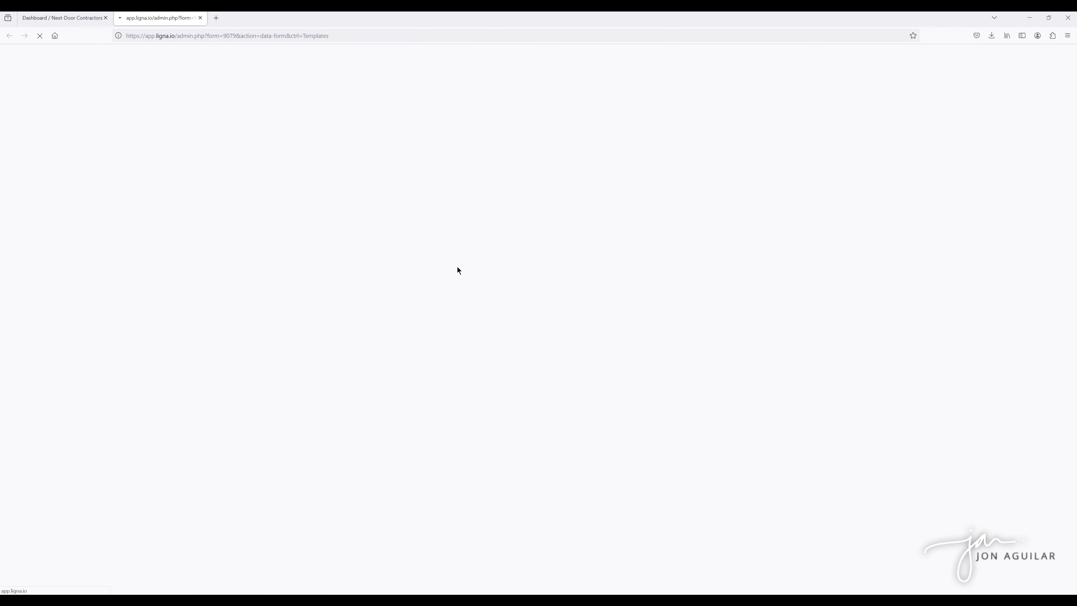
# Look over the Import data form and close it.
pyautogui.scroll(-3, 334, 254)
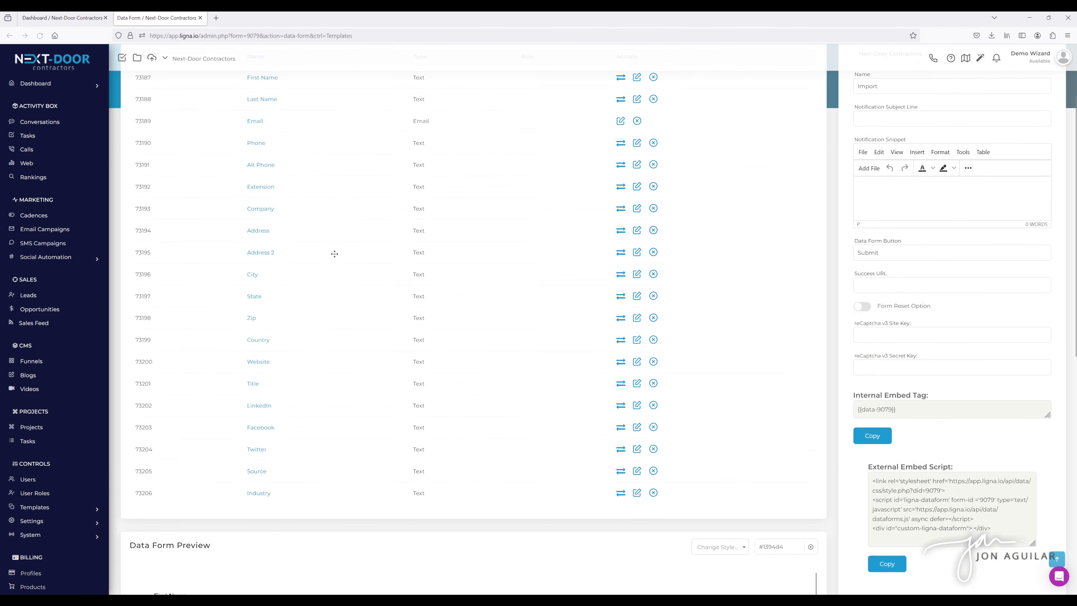
pyautogui.scroll(2, 334, 255)
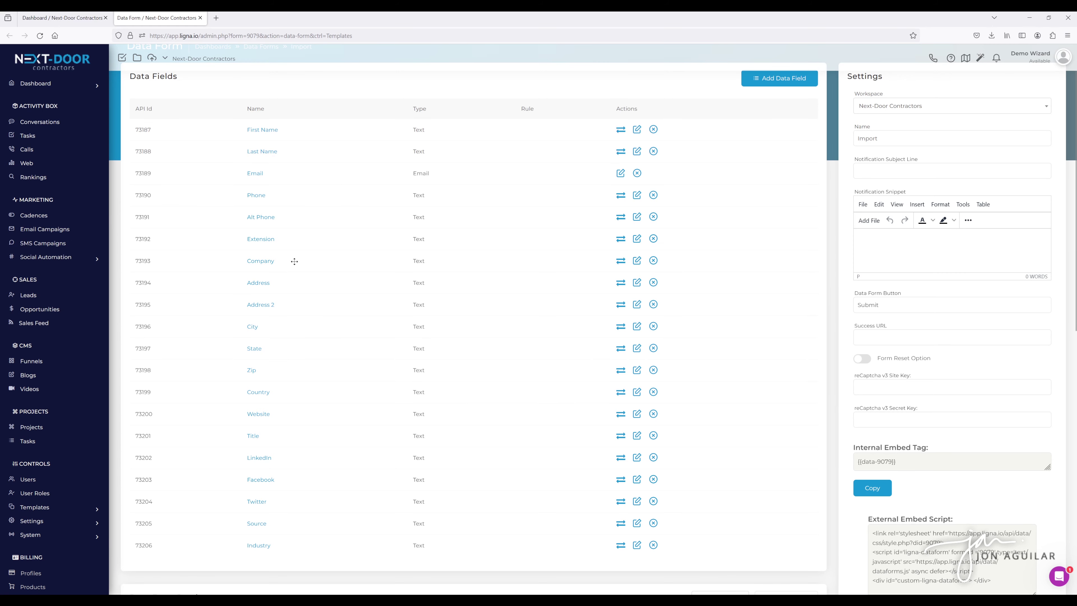
pyautogui.scroll(-2, 294, 262)
pyautogui.scroll(3, 294, 259)
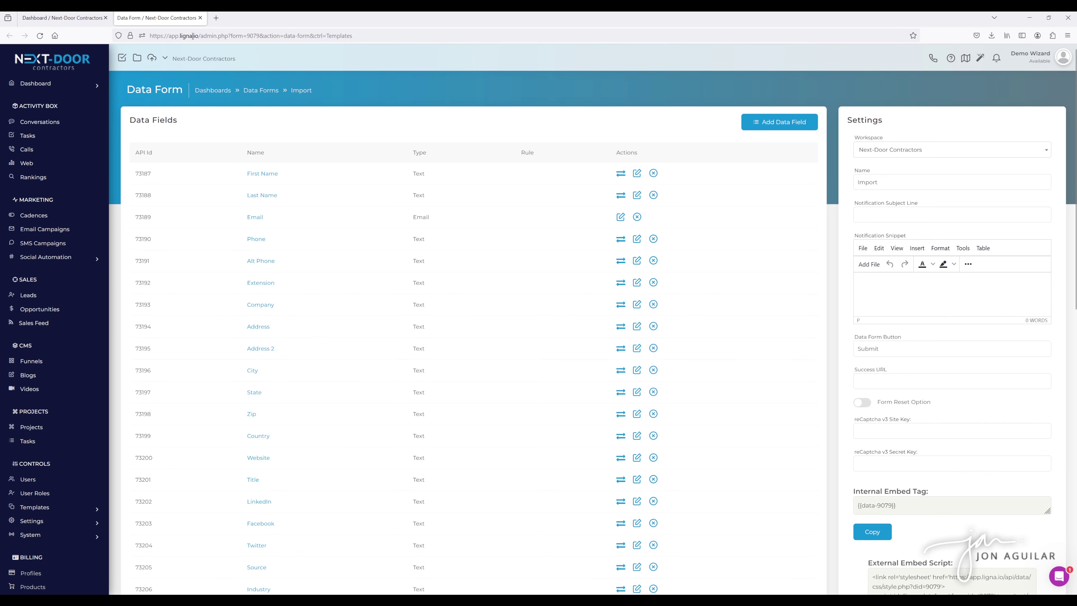
pyautogui.click(200, 18)
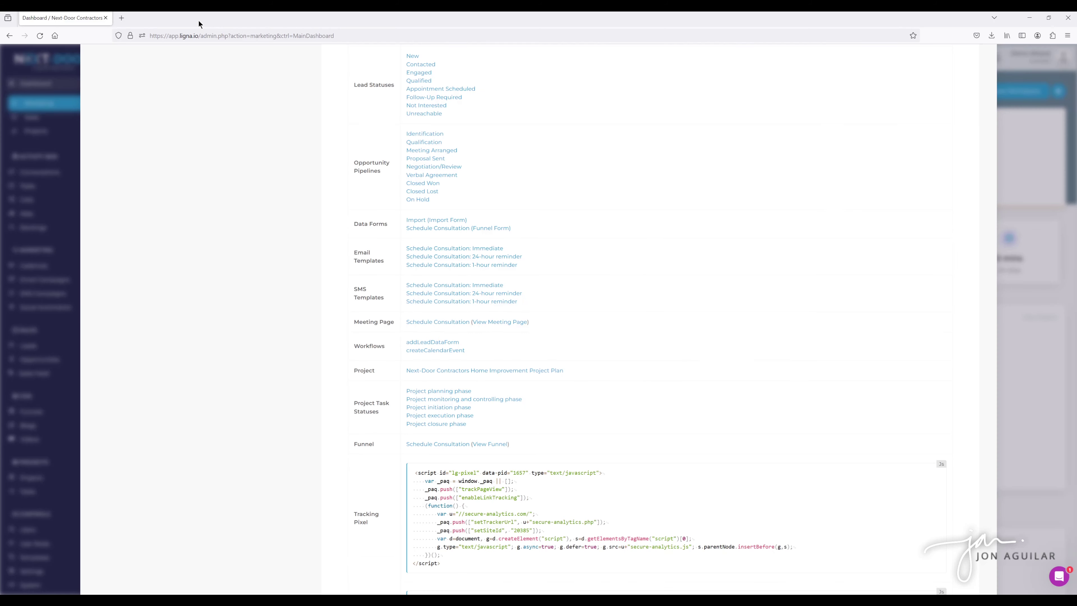
# Review the Schedule Consultation funnel form and close it, returning to the dashboard.
pyautogui.click(430, 229)
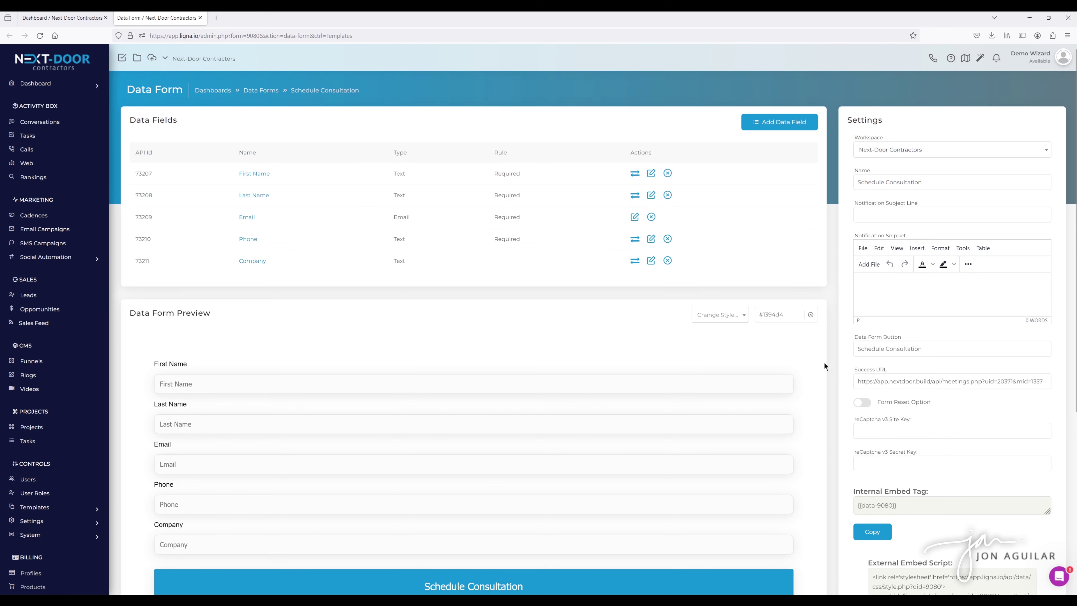
pyautogui.scroll(-2, 824, 364)
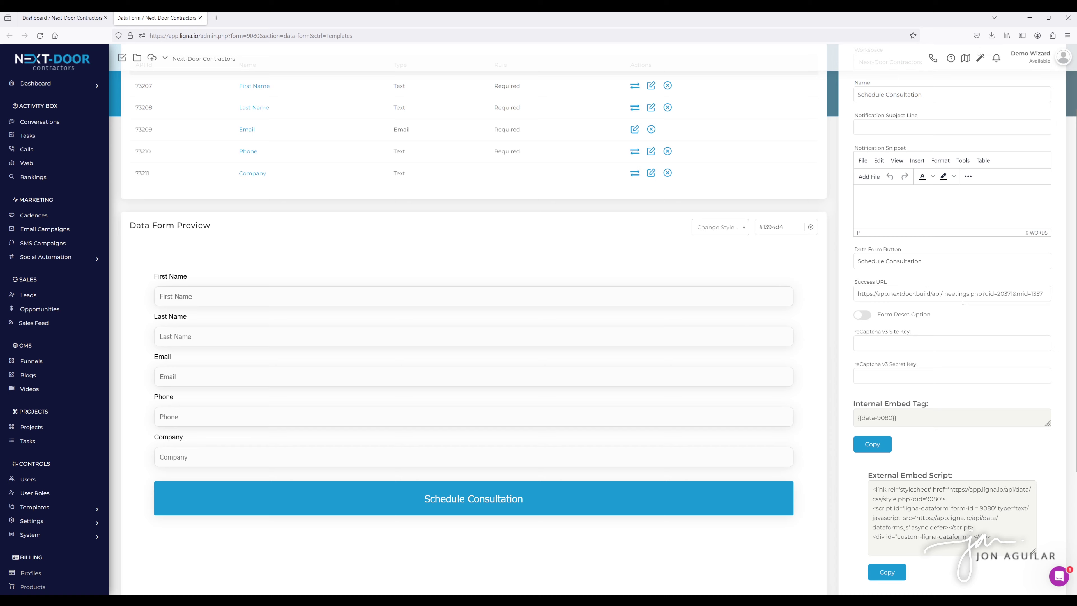
pyautogui.scroll(-3, 818, 345)
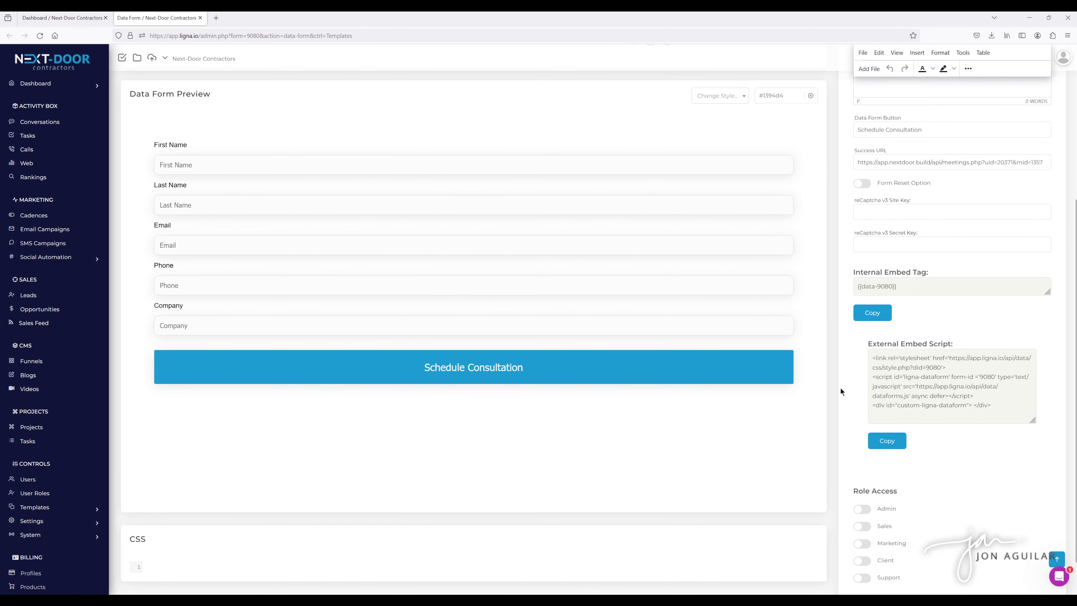
pyautogui.scroll(5, 840, 388)
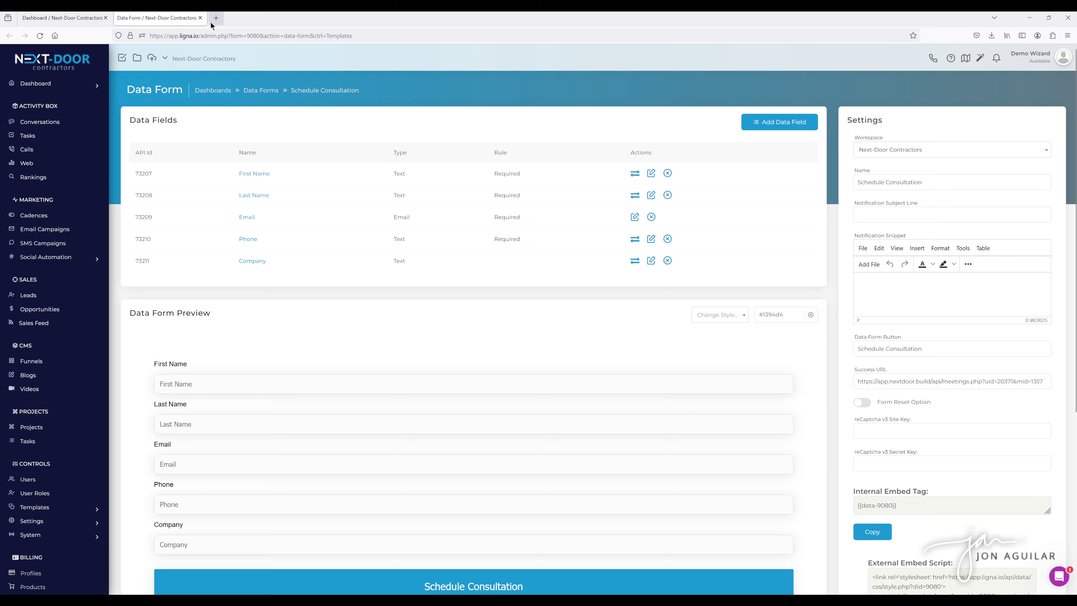
pyautogui.click(200, 18)
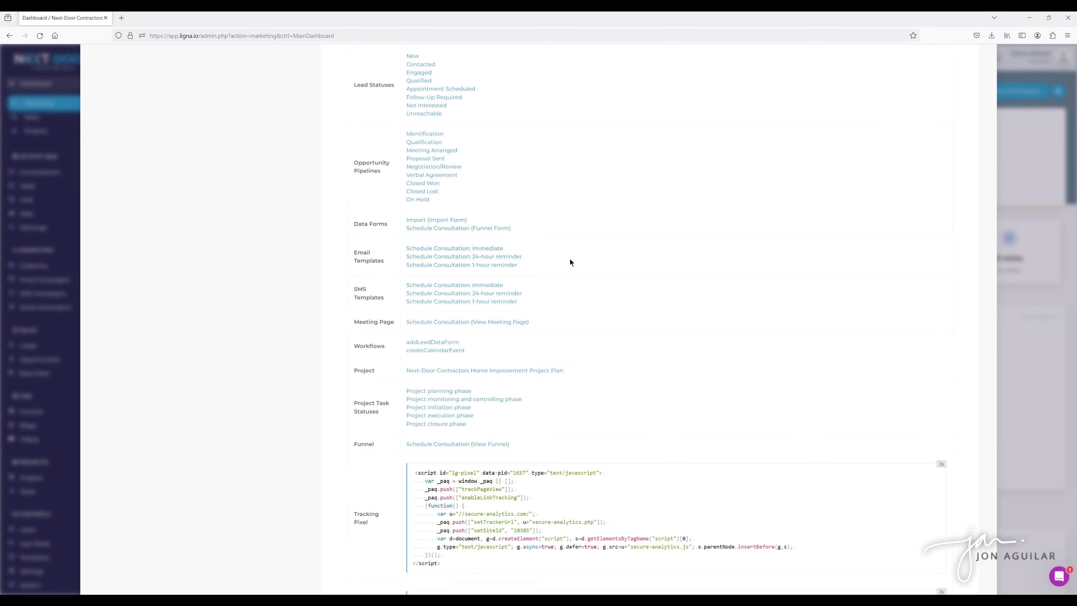
# Review the Immediate email, 24-hour reminder SMS and 24-hour reminder email templates, then reveal the Data Pixel.
pyautogui.click(477, 251)
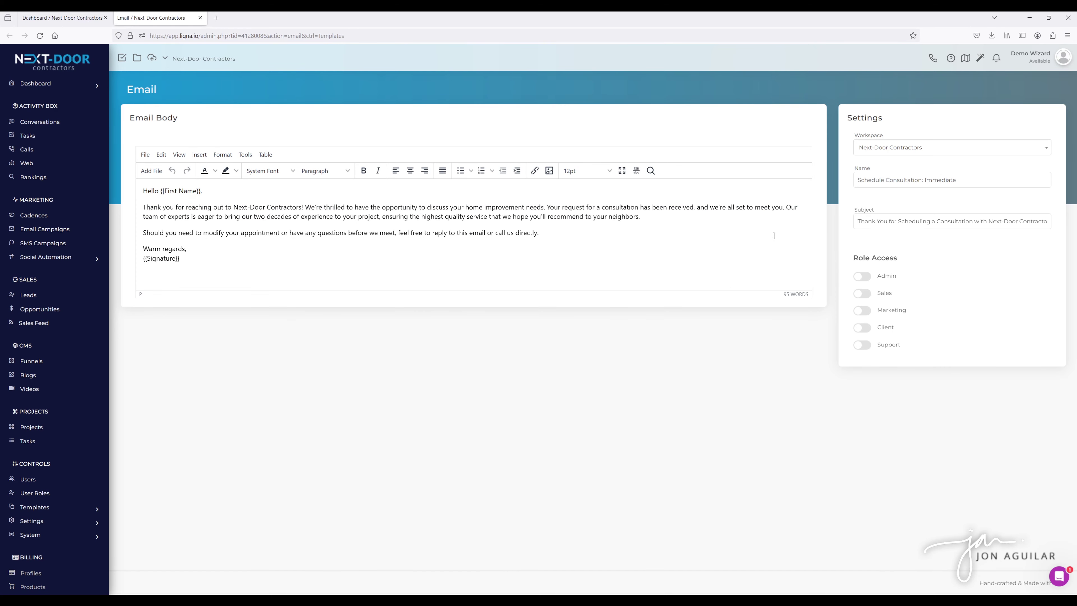
pyautogui.click(201, 18)
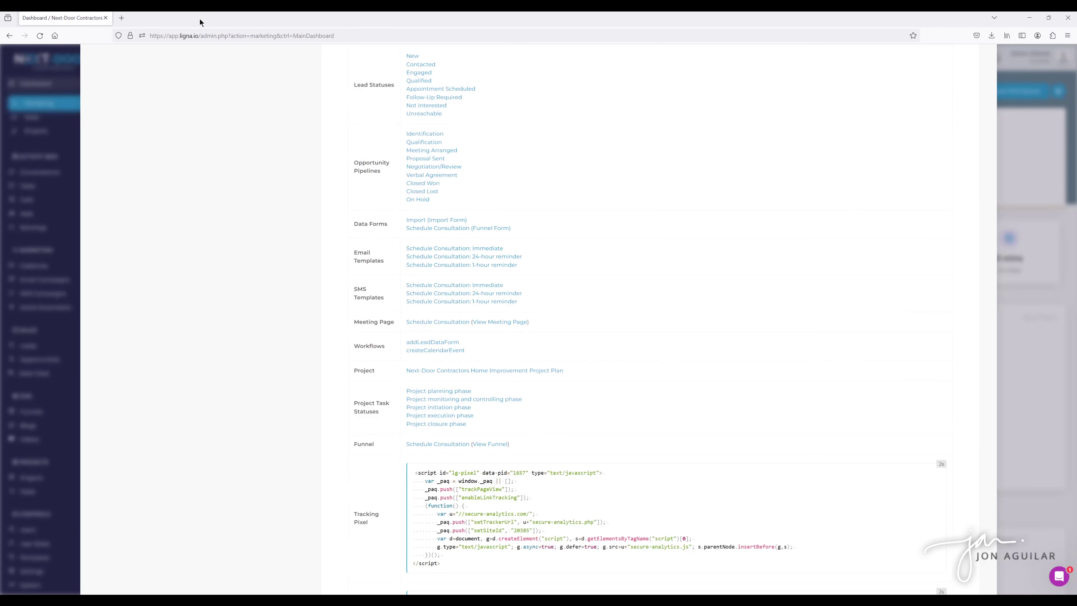
pyautogui.click(488, 297)
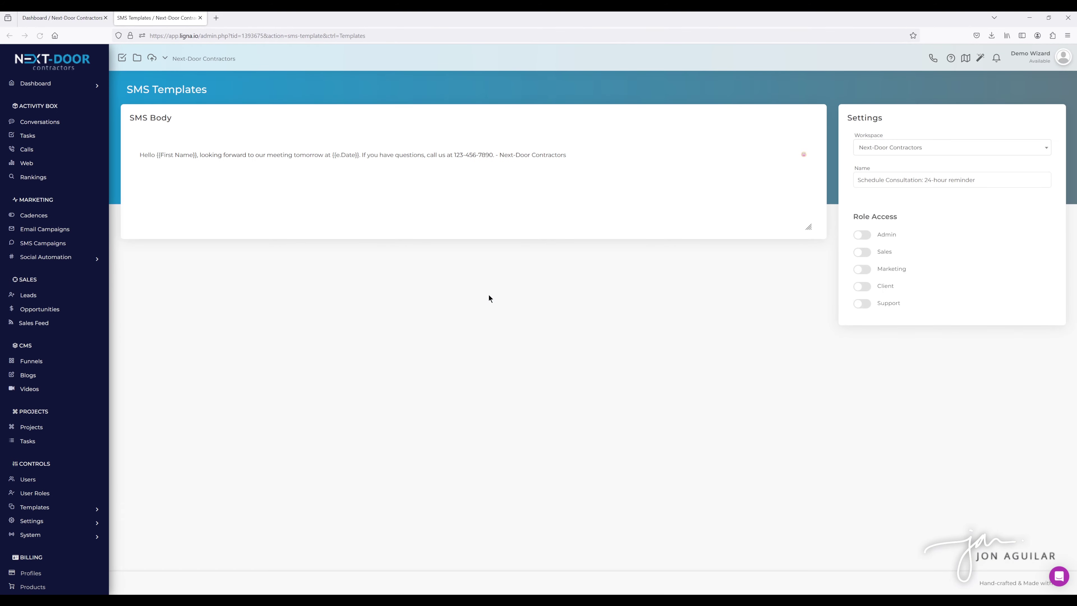
pyautogui.click(200, 18)
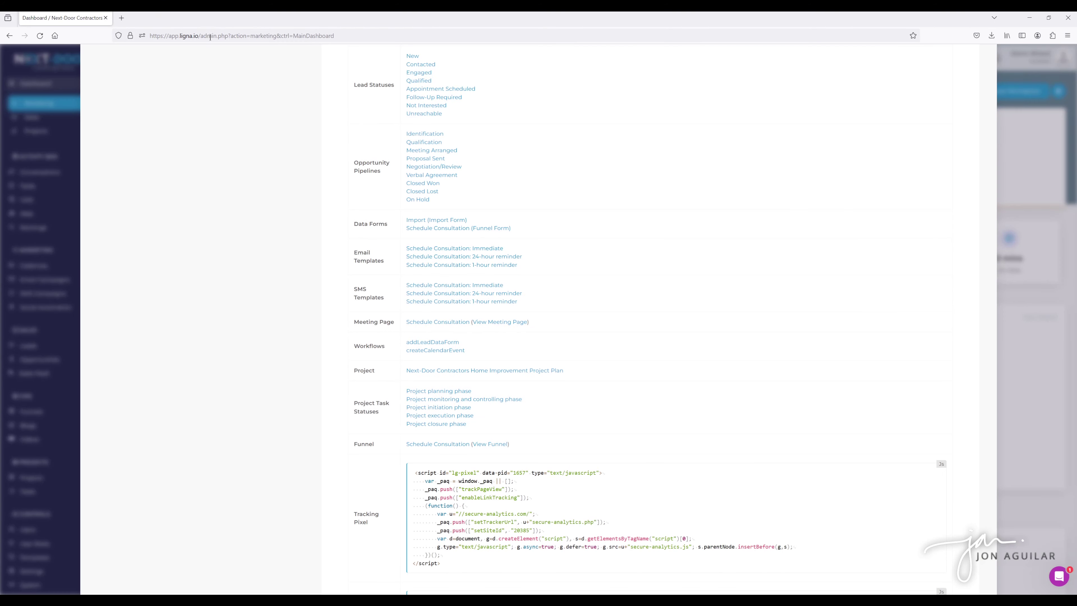
pyautogui.click(462, 257)
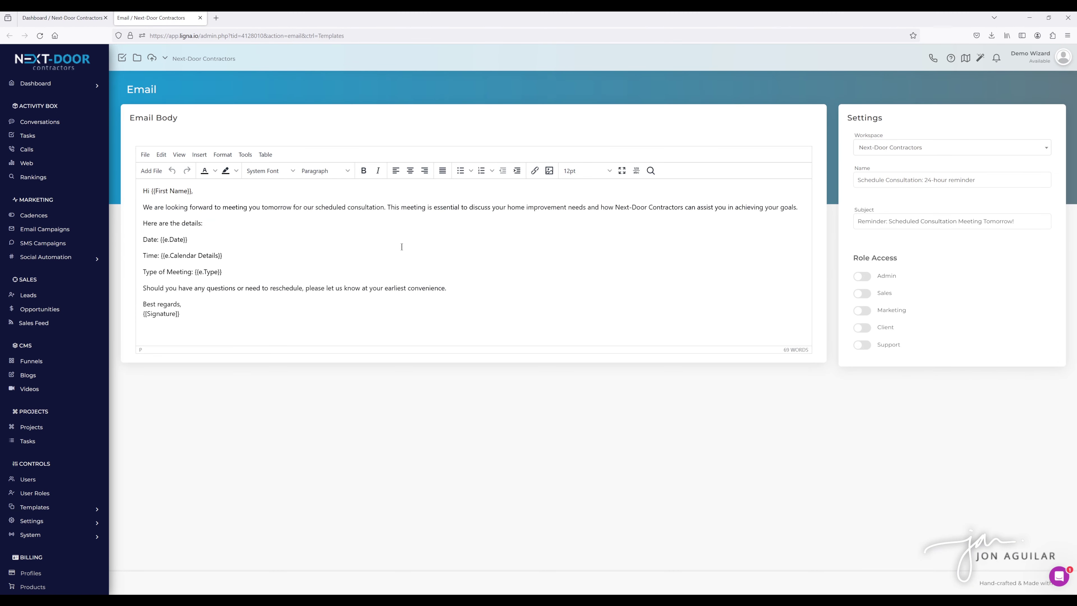
pyautogui.click(201, 18)
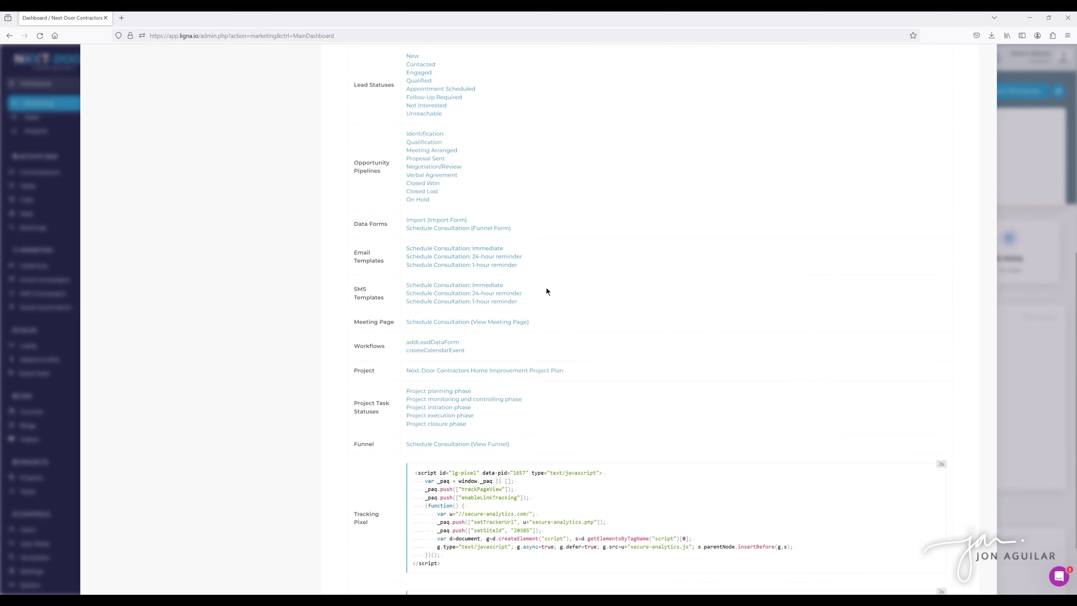
pyautogui.scroll(-1, 546, 292)
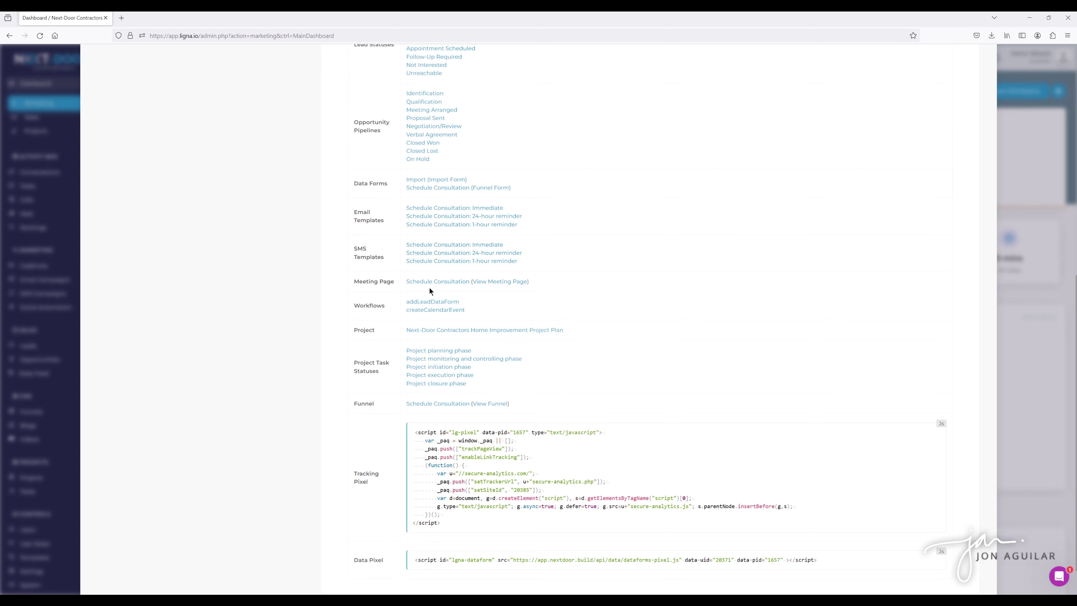
# Check the booking page: March 27 has no slots, March 28 shows 30-minute slots; then close it.
pyautogui.click(495, 281)
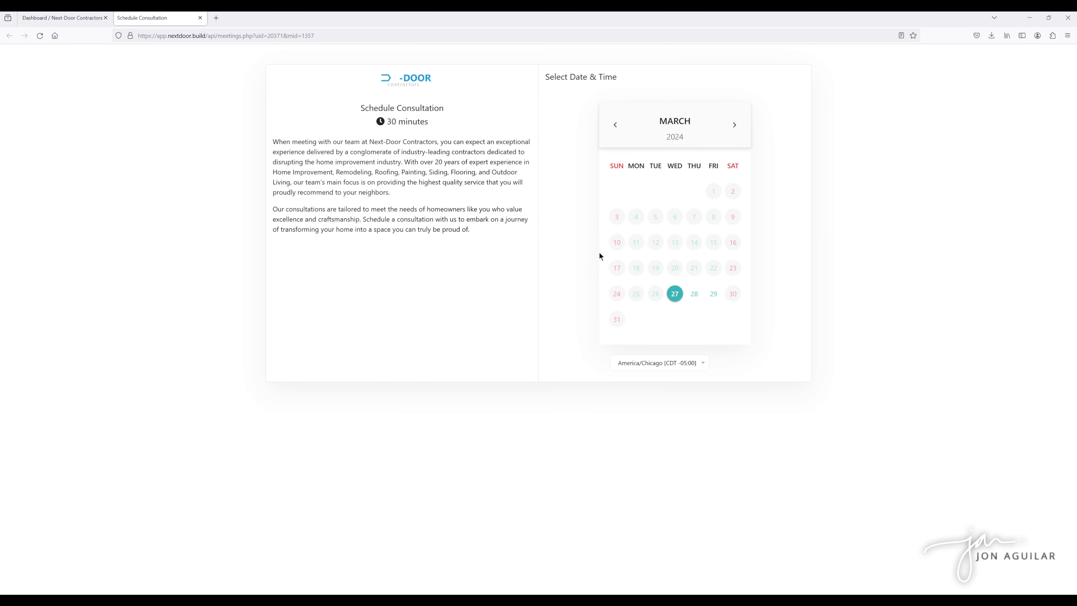
pyautogui.click(675, 296)
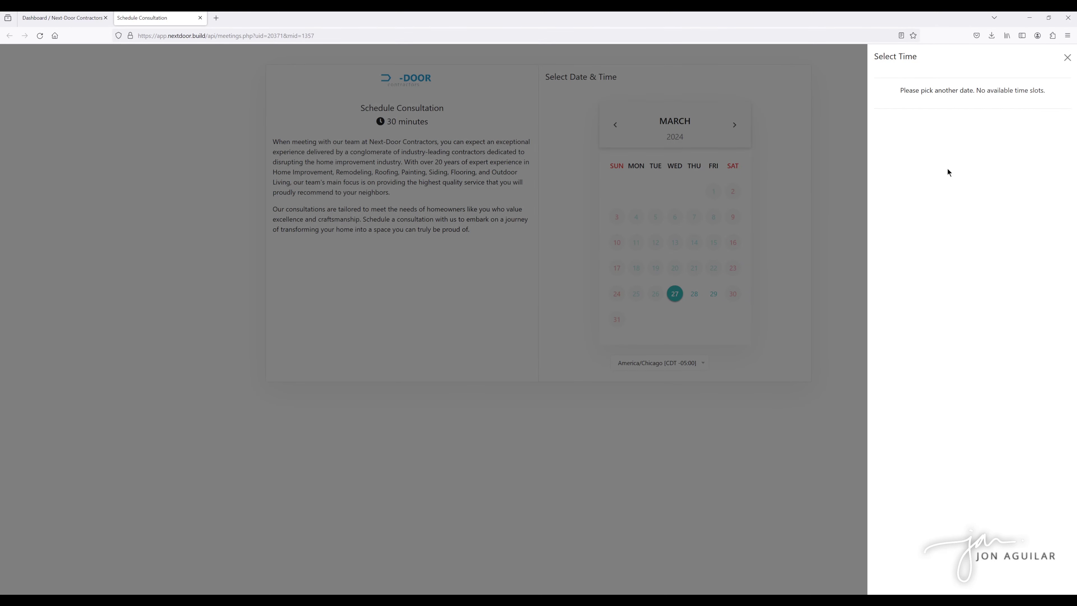
pyautogui.click(1066, 57)
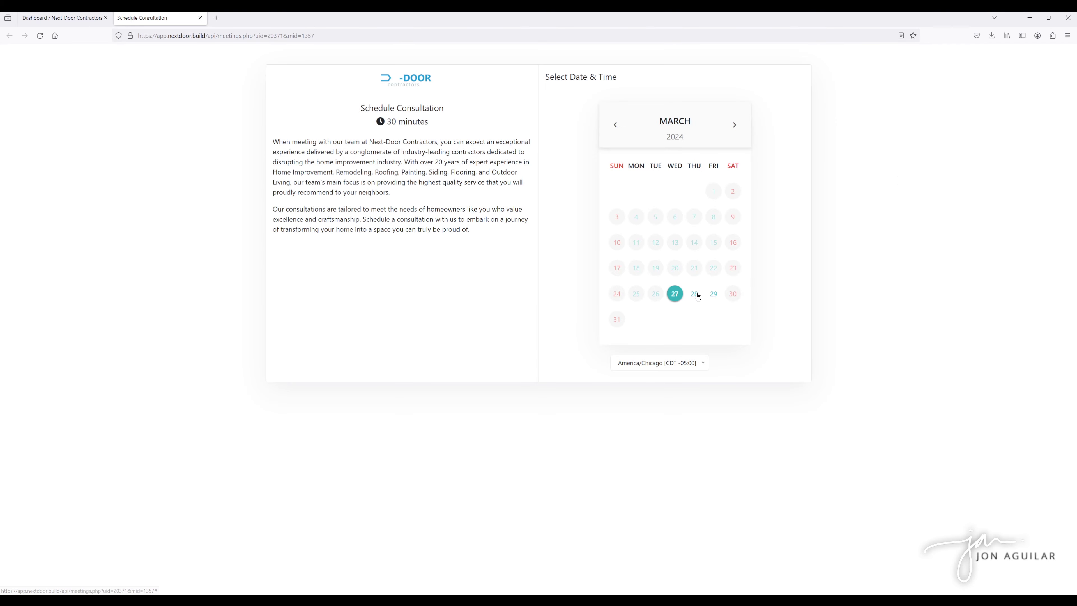
pyautogui.click(696, 296)
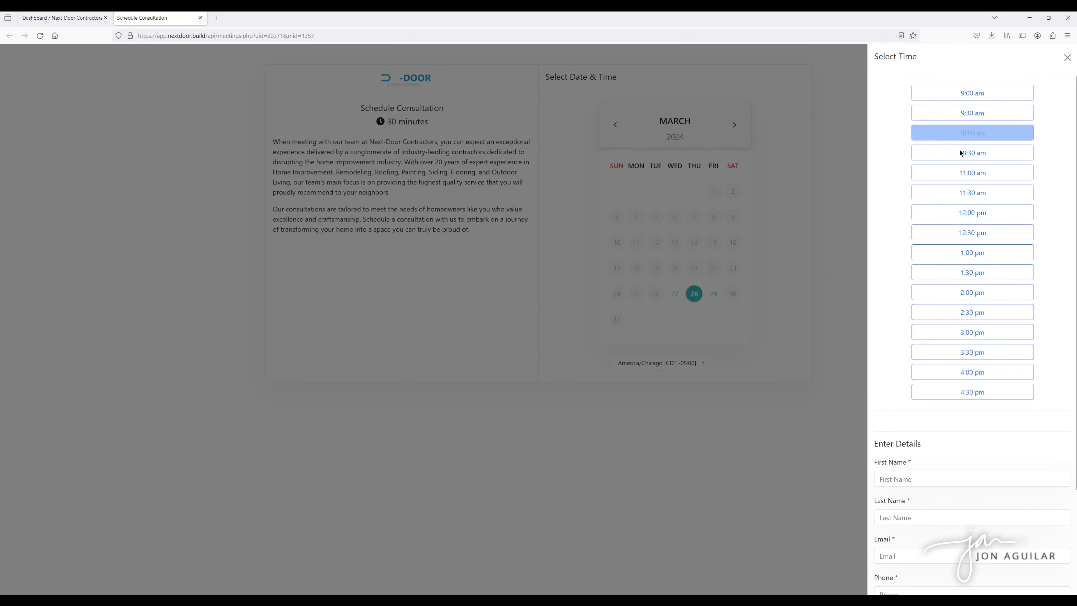
pyautogui.click(1067, 57)
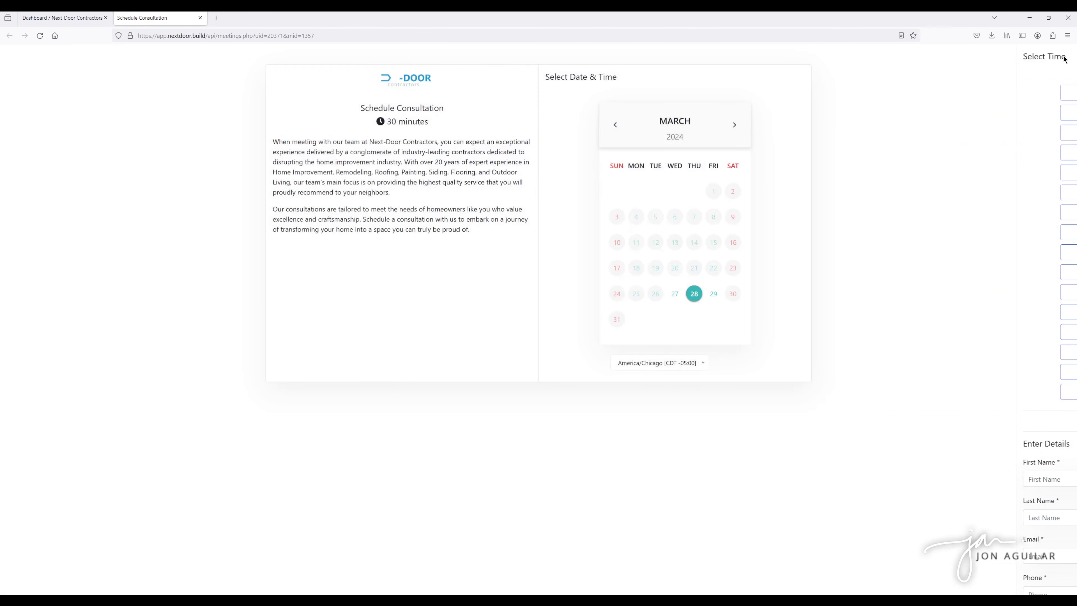
pyautogui.click(201, 18)
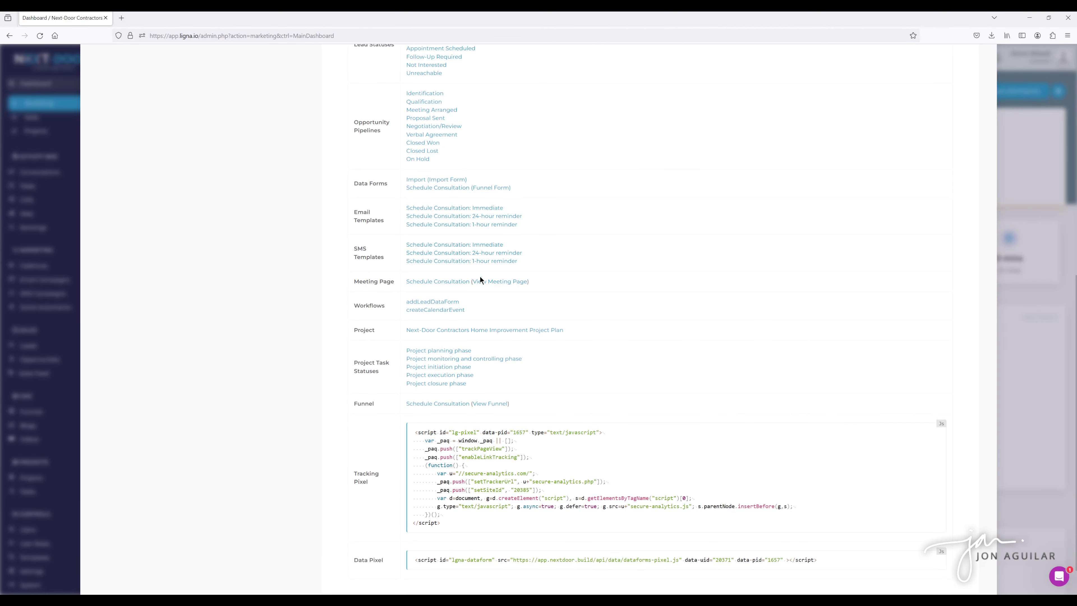
pyautogui.click(435, 283)
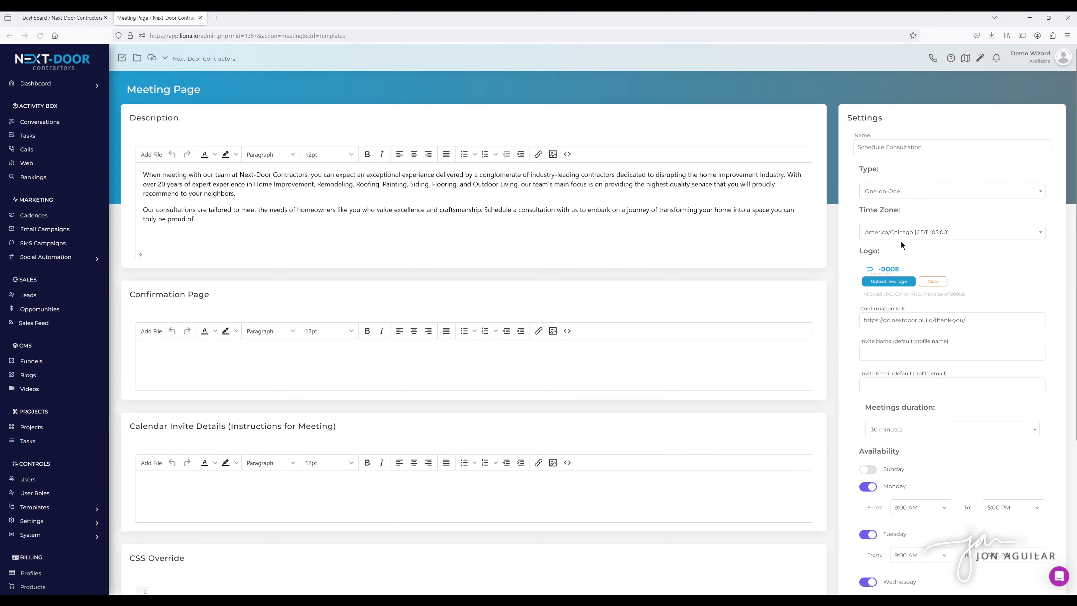
pyautogui.scroll(-3, 891, 339)
pyautogui.scroll(3, 866, 425)
pyautogui.click(201, 17)
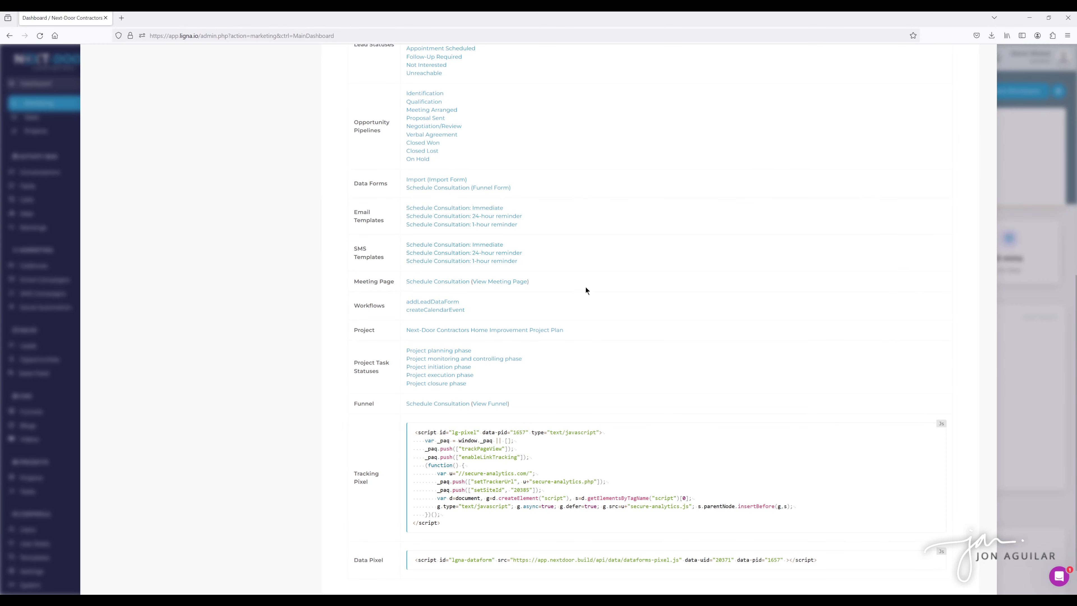
pyautogui.scroll(-2, 586, 290)
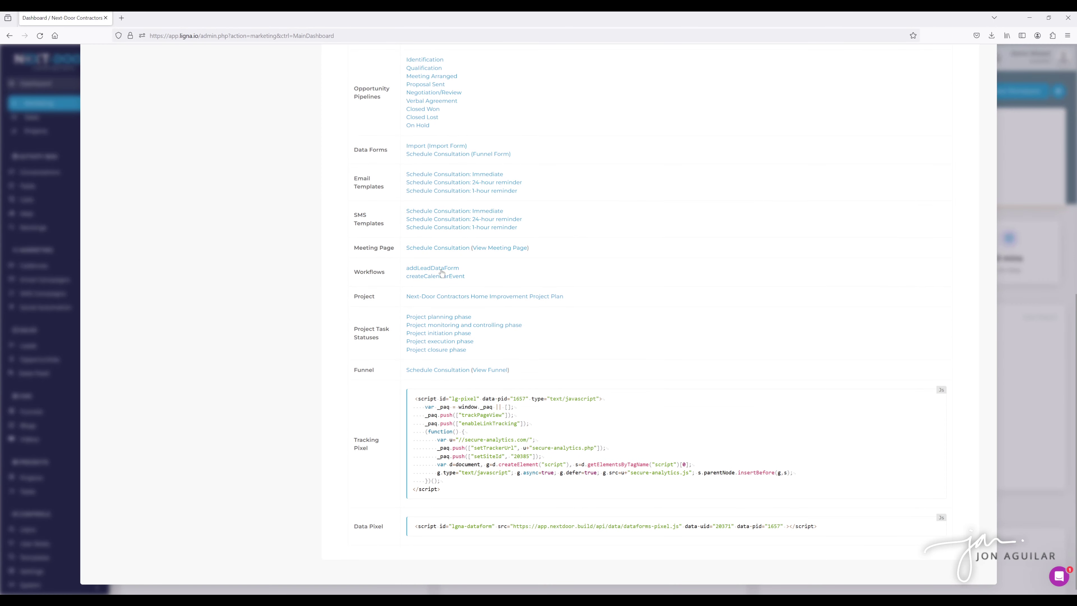
pyautogui.click(440, 269)
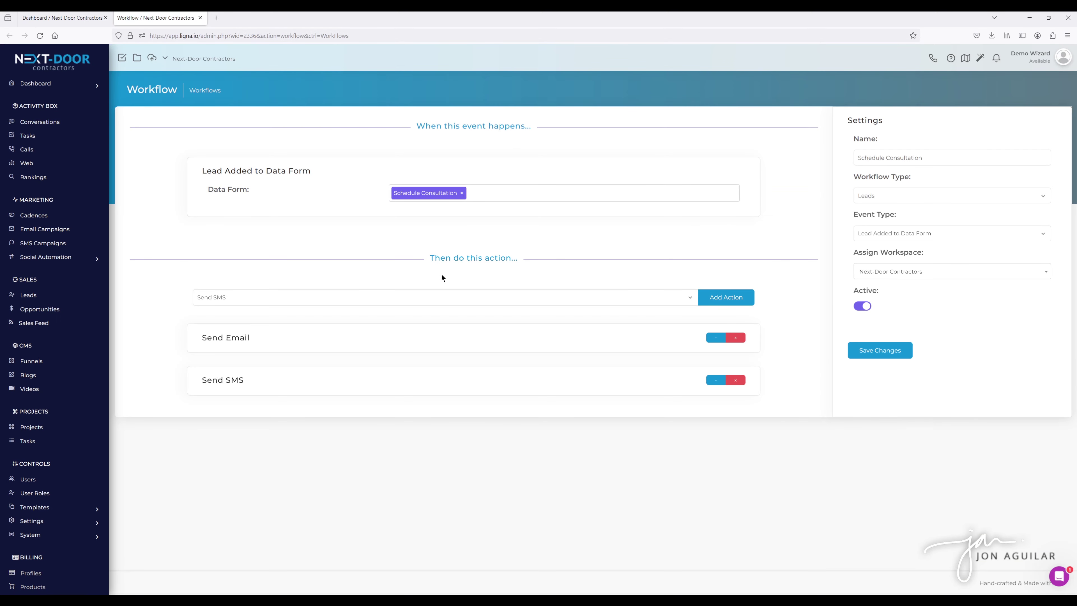
pyautogui.click(716, 337)
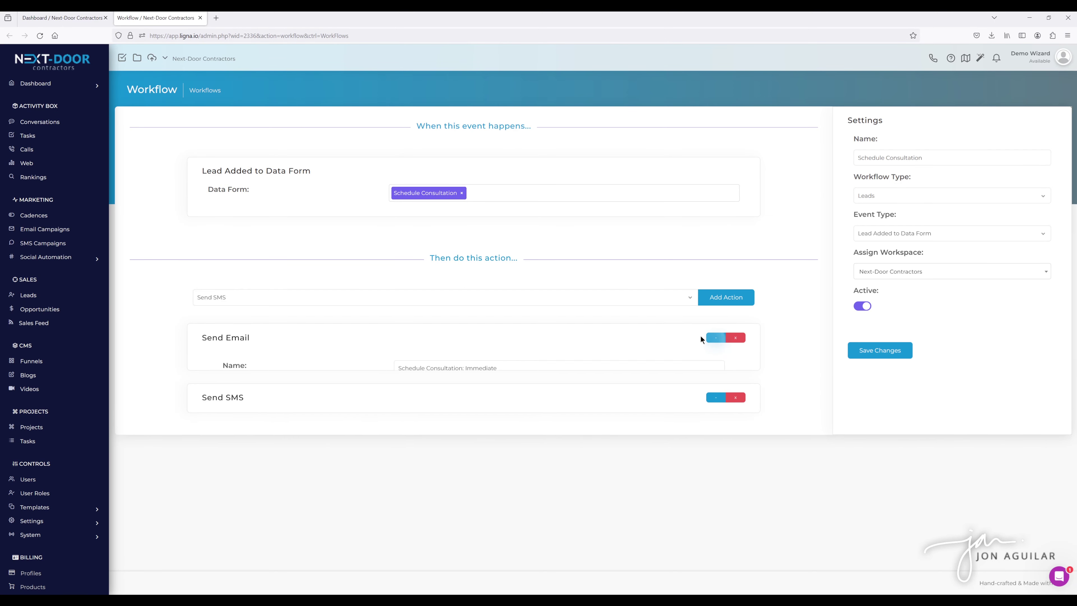
pyautogui.scroll(-2, 598, 302)
pyautogui.scroll(2, 598, 303)
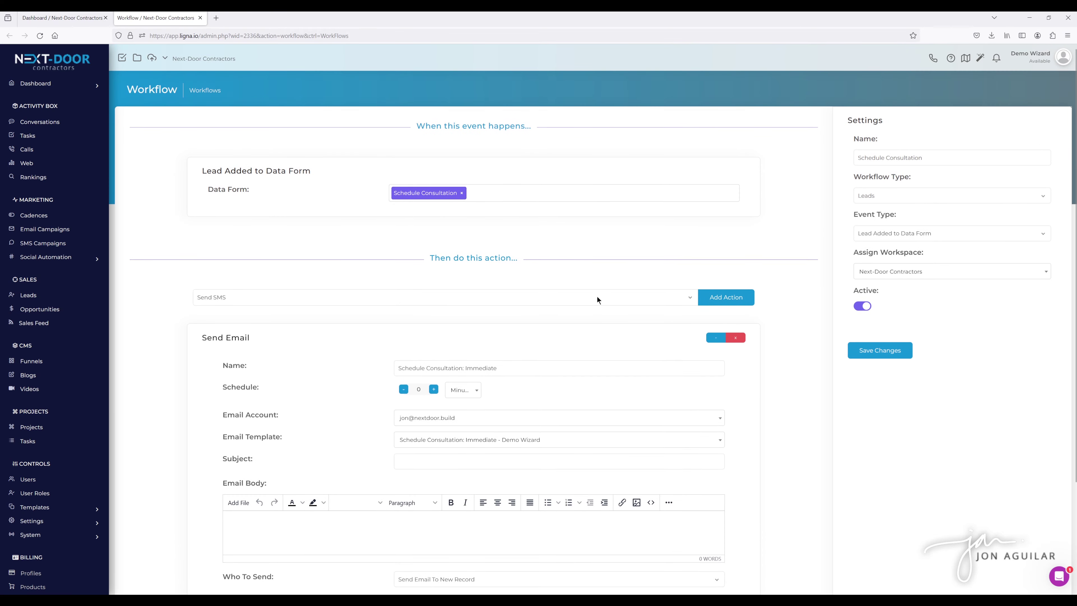
pyautogui.click(715, 338)
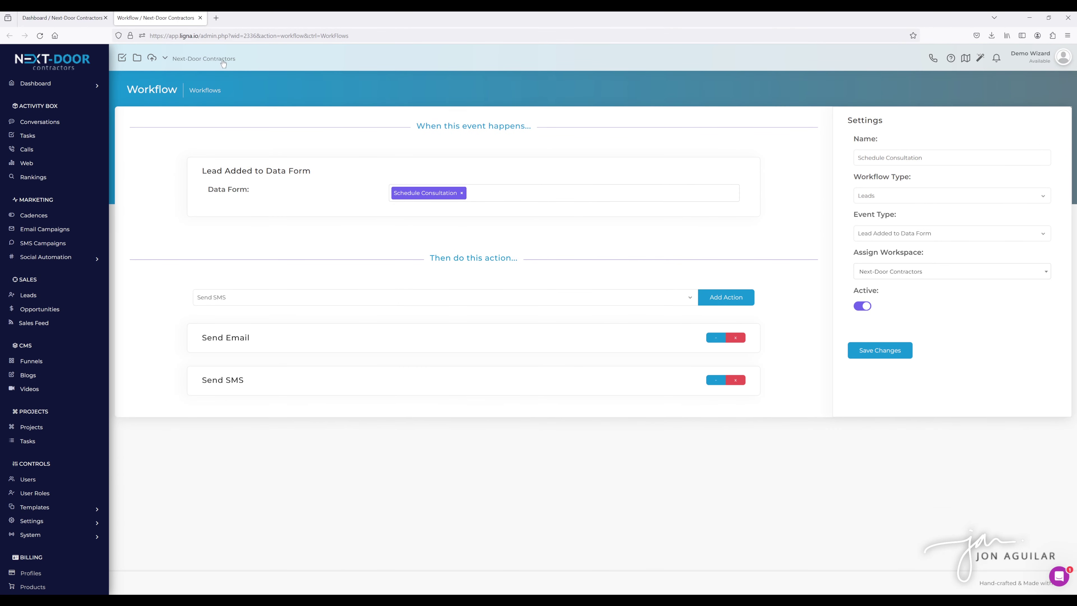
pyautogui.click(199, 18)
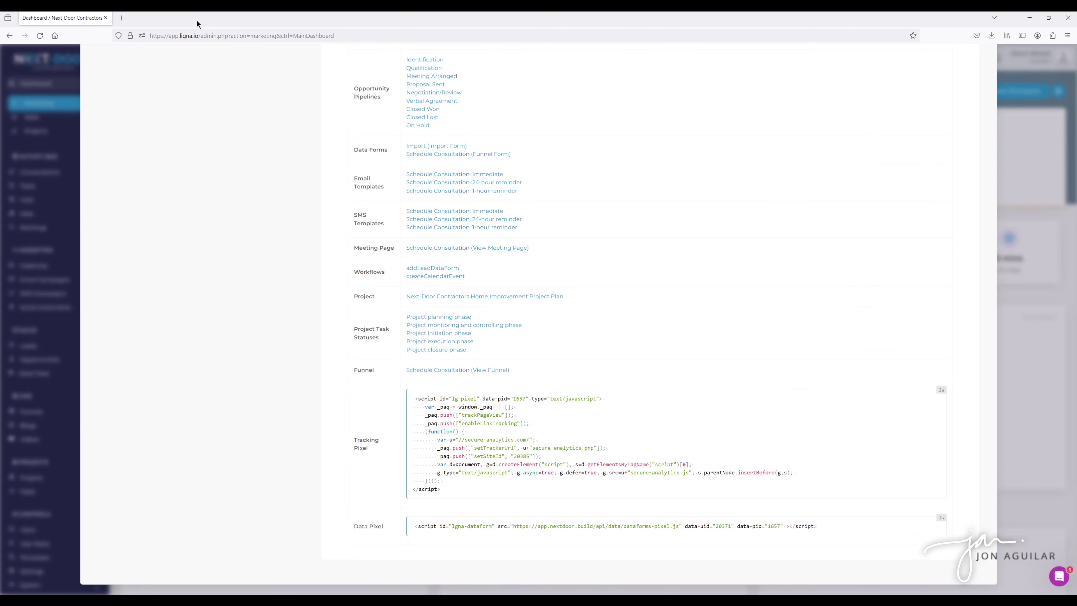
# Open the createCalendarEvent workflow and inspect its two Send Email actions.
pyautogui.click(429, 277)
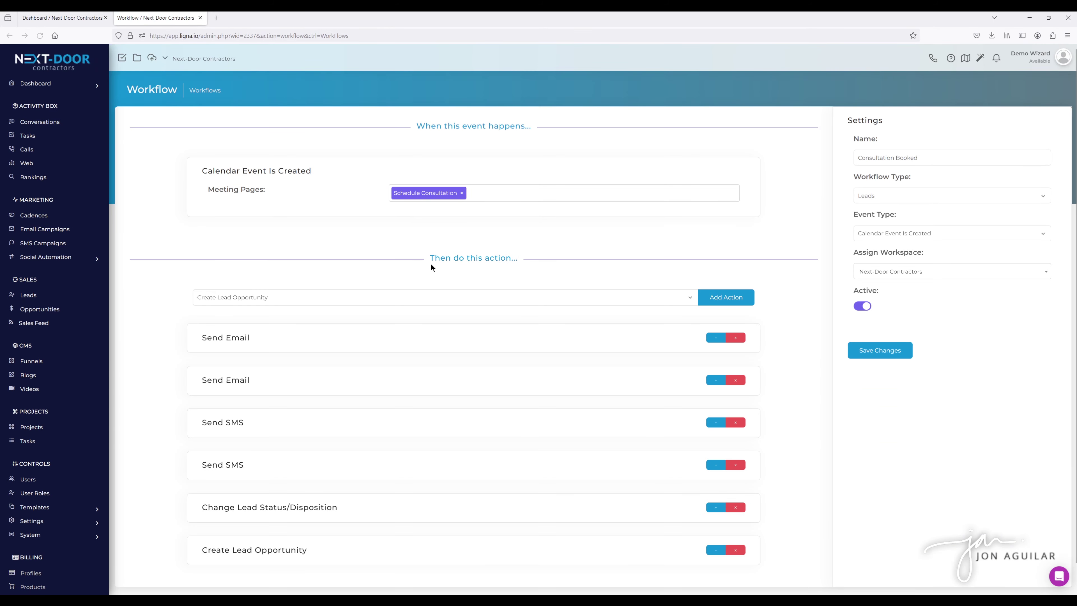
pyautogui.scroll(-1, 517, 247)
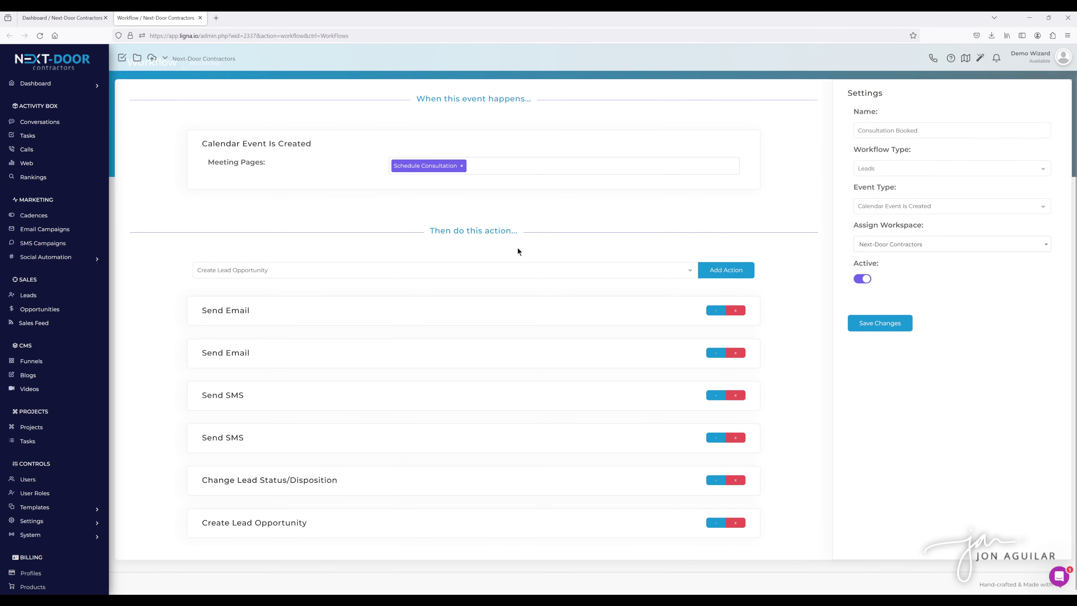
pyautogui.click(697, 302)
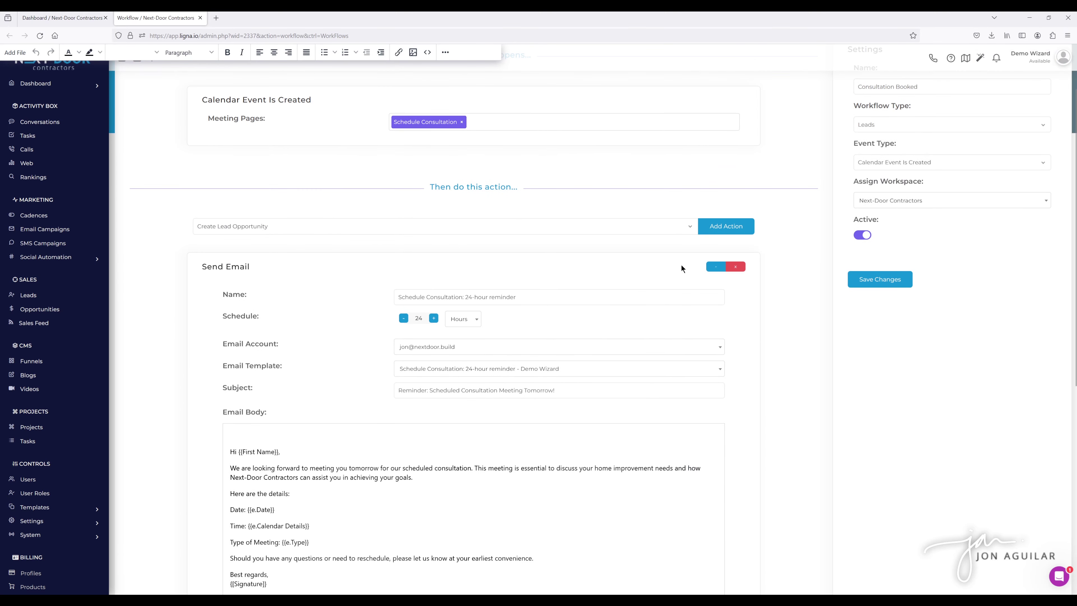
pyautogui.click(715, 267)
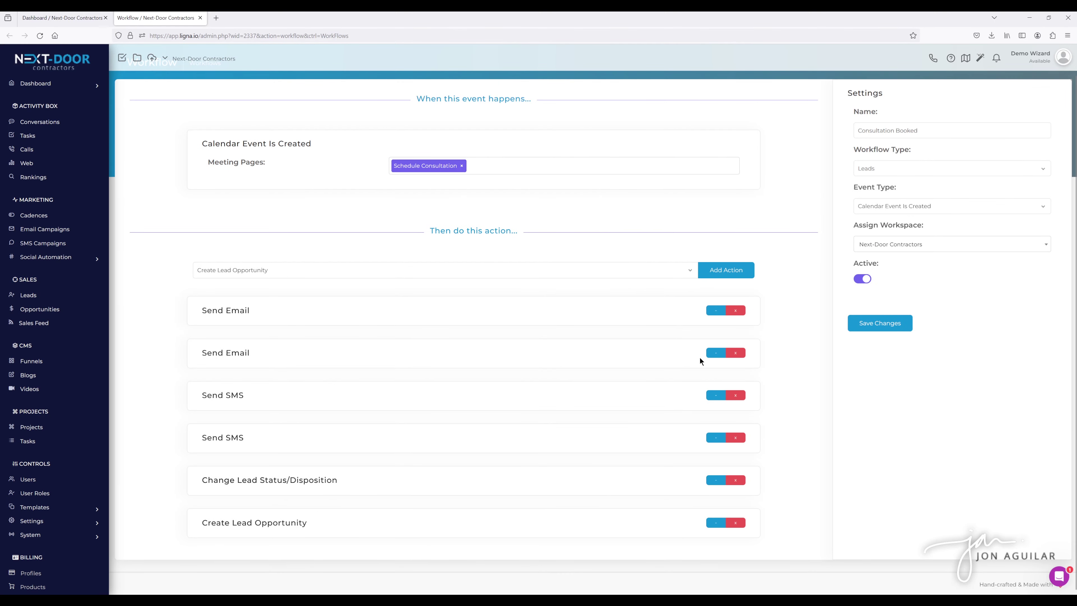
pyautogui.click(710, 355)
pyautogui.click(710, 356)
# Inspect the Appointment Scheduled status change and Meeting Arranged opportunity actions, then close the workflow.
pyautogui.click(716, 480)
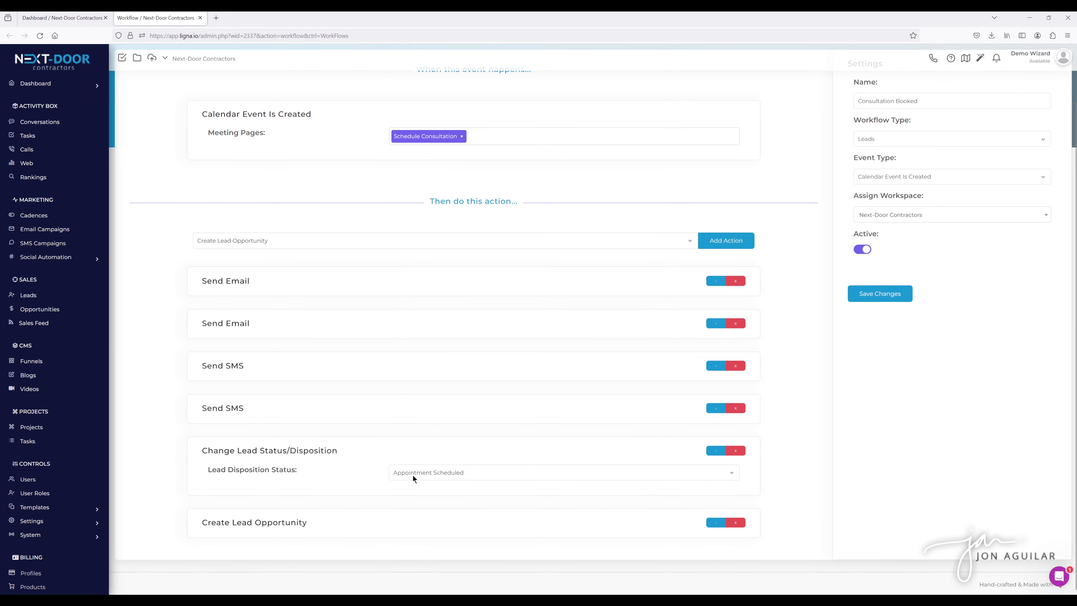
pyautogui.click(711, 524)
pyautogui.scroll(-5, 551, 424)
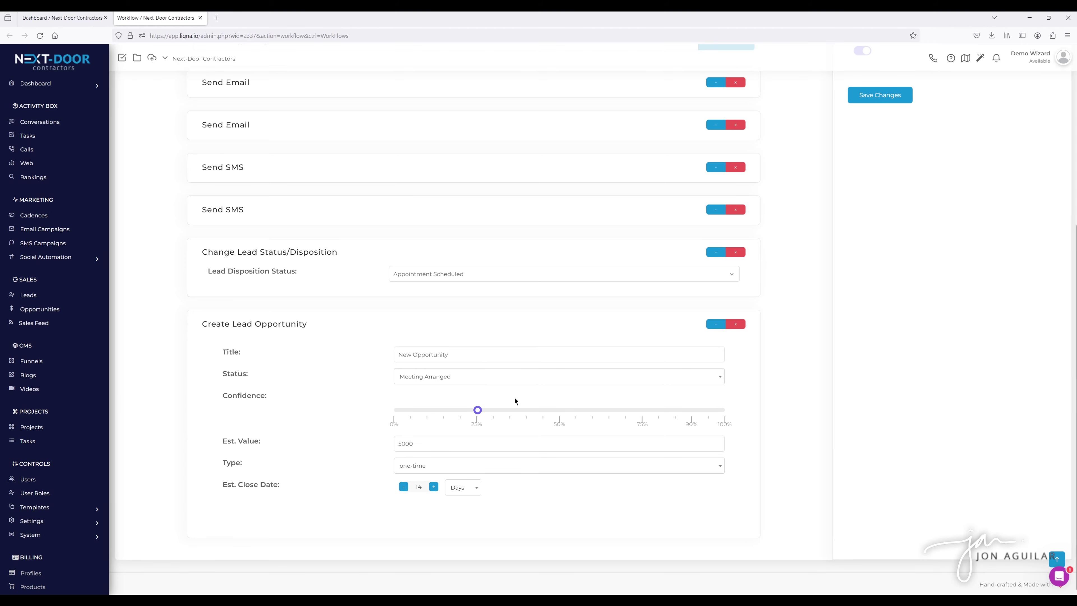
pyautogui.scroll(5, 565, 398)
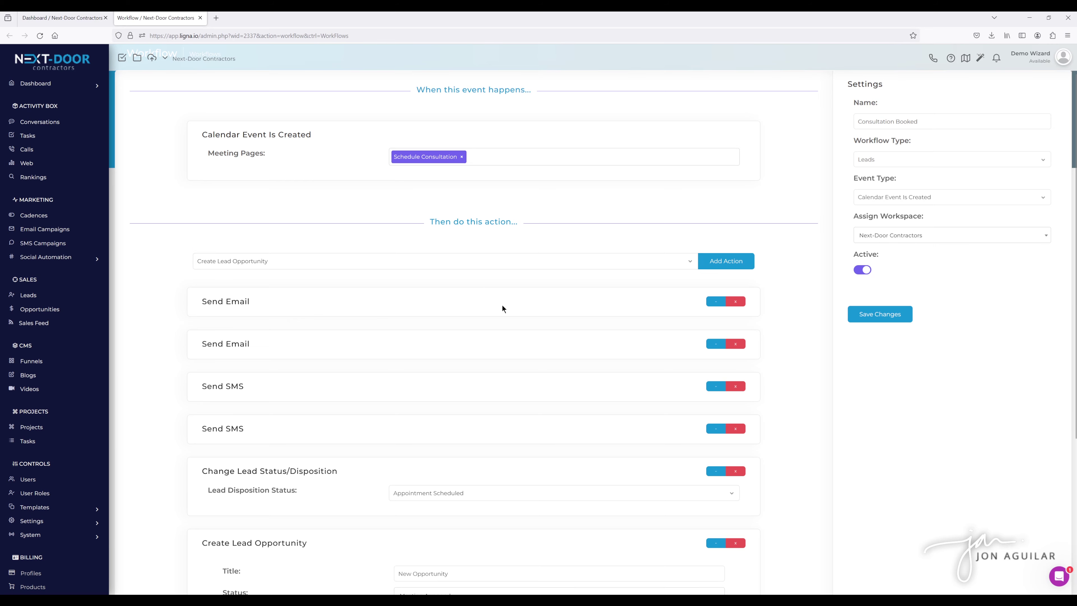
pyautogui.scroll(1, 502, 305)
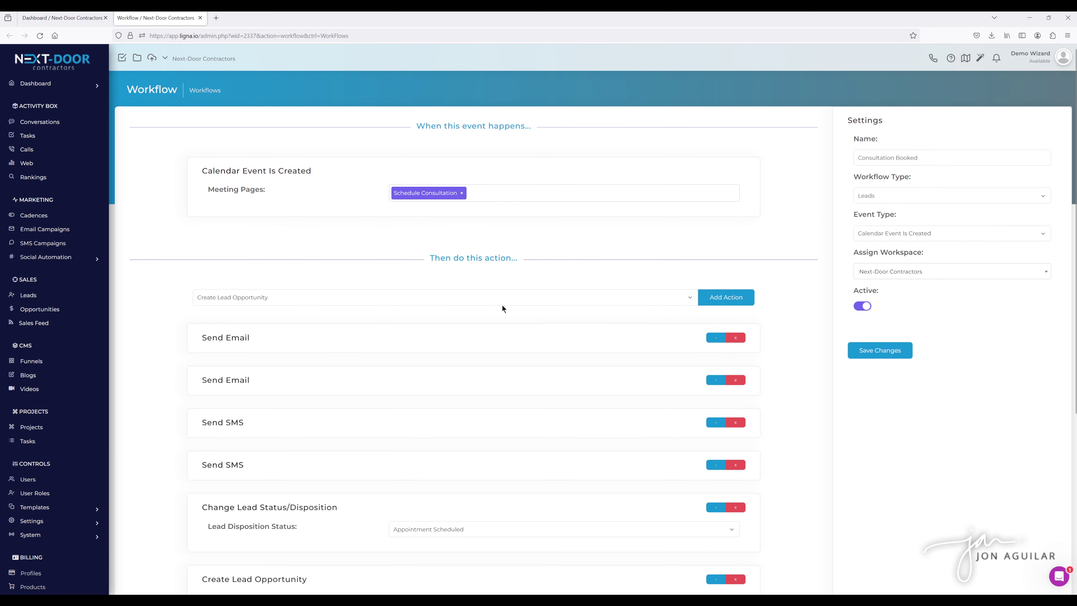
pyautogui.click(201, 17)
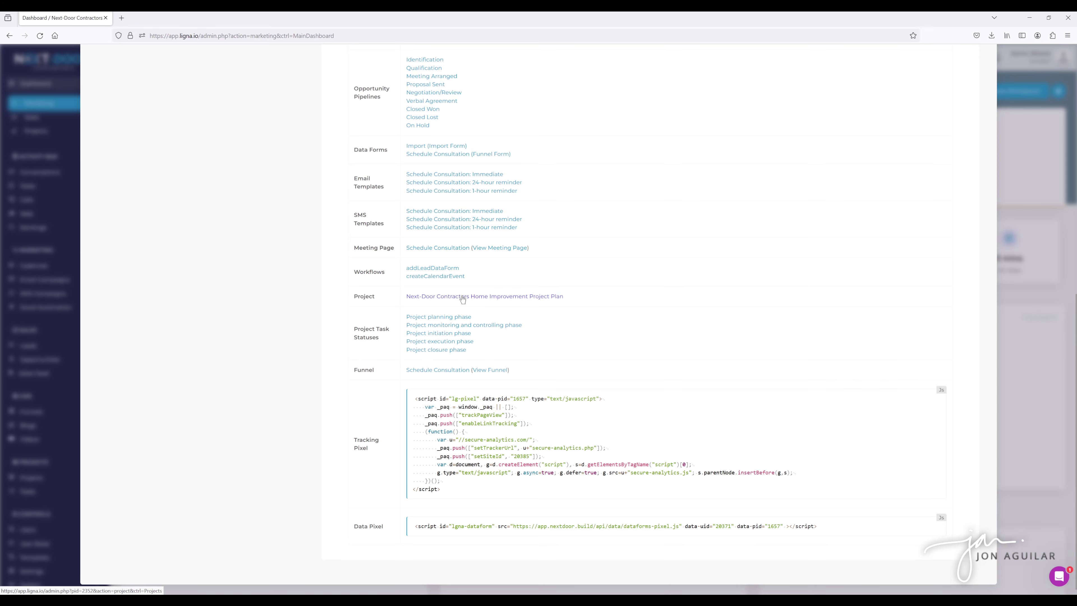
pyautogui.click(462, 297)
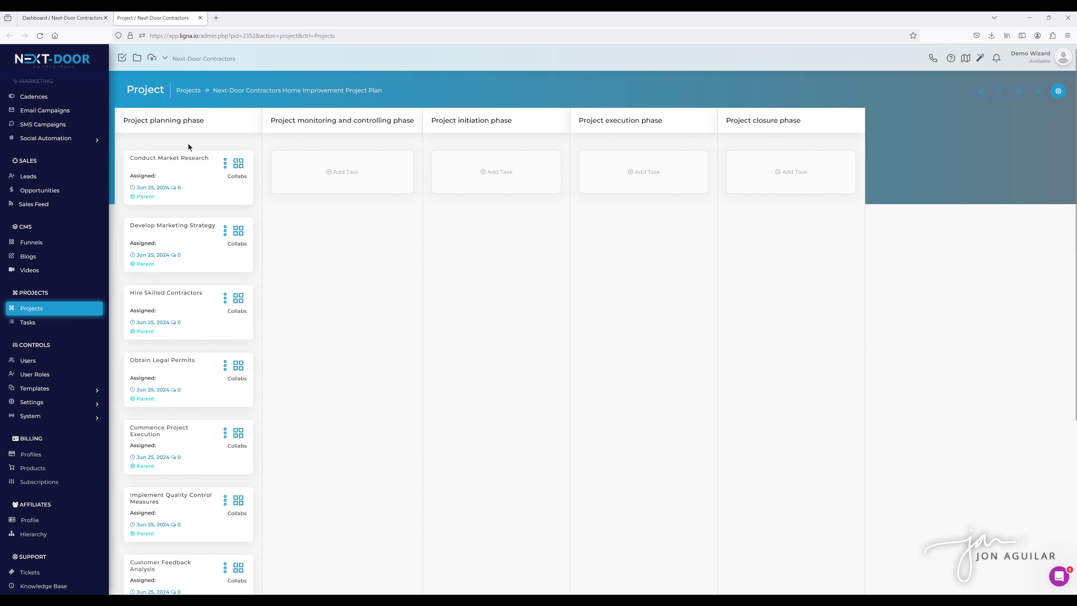
pyautogui.scroll(-5, 189, 161)
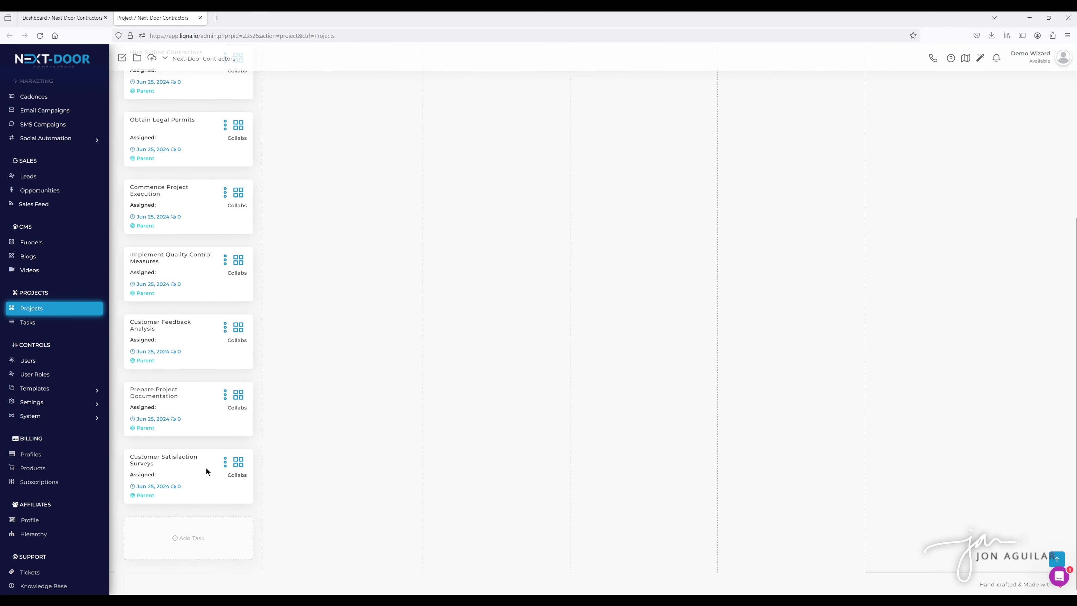
pyautogui.scroll(5, 206, 468)
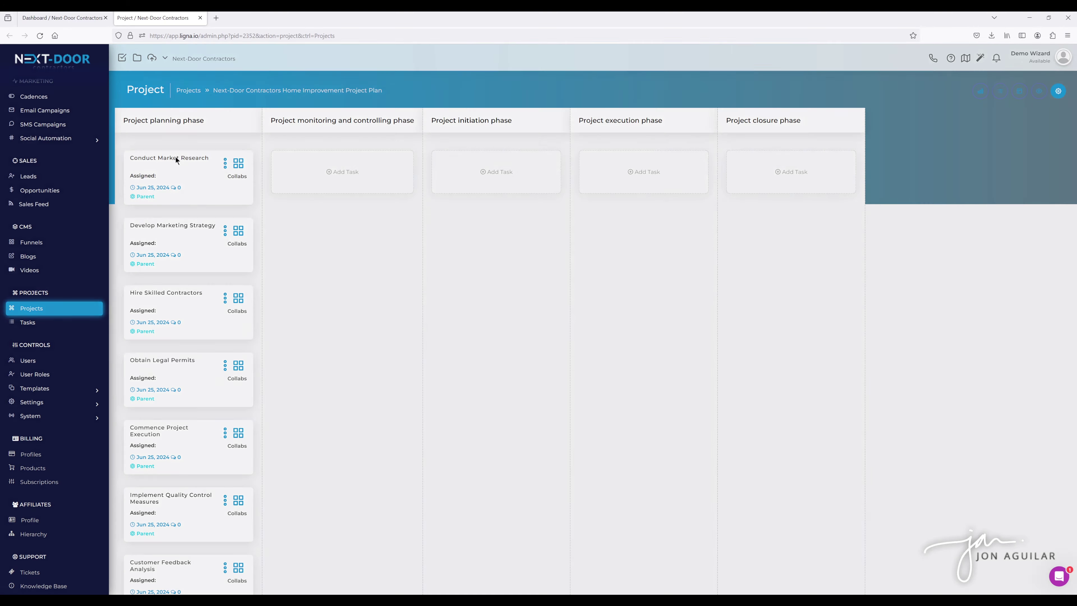
pyautogui.click(175, 160)
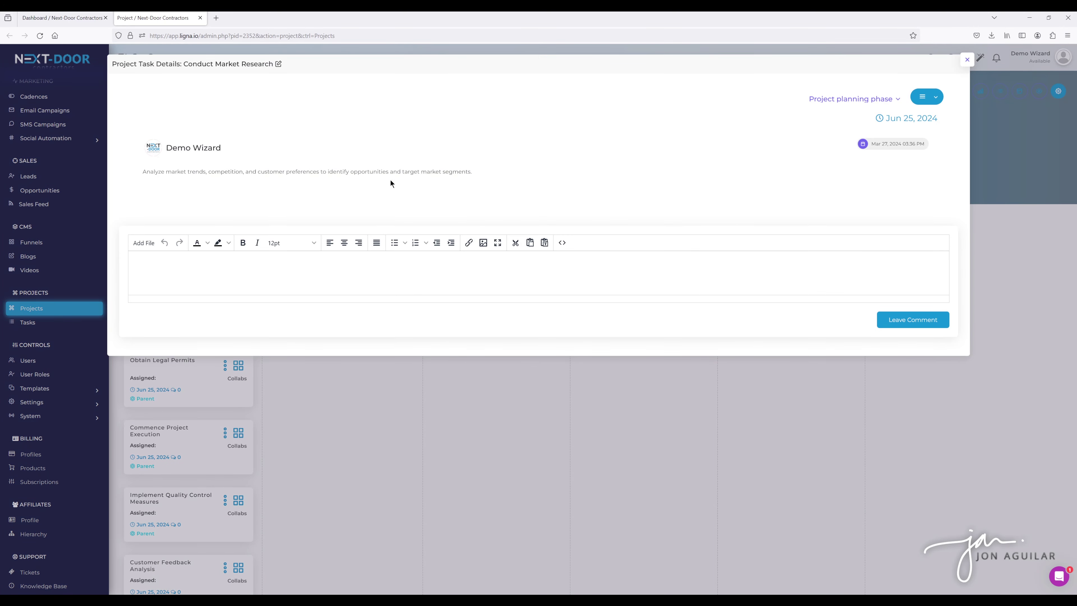
pyautogui.click(967, 59)
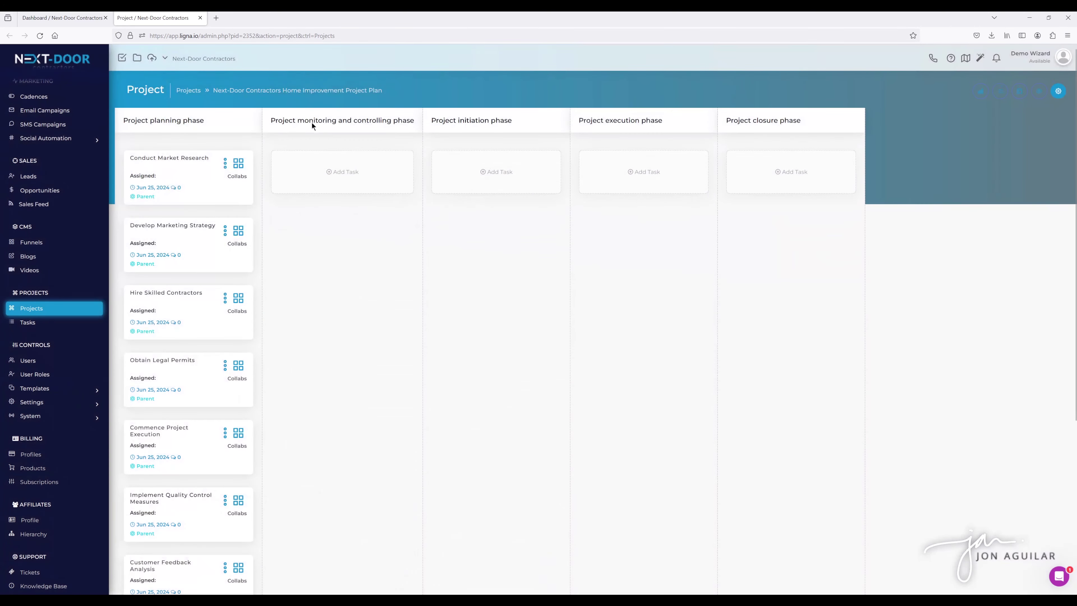
pyautogui.click(200, 17)
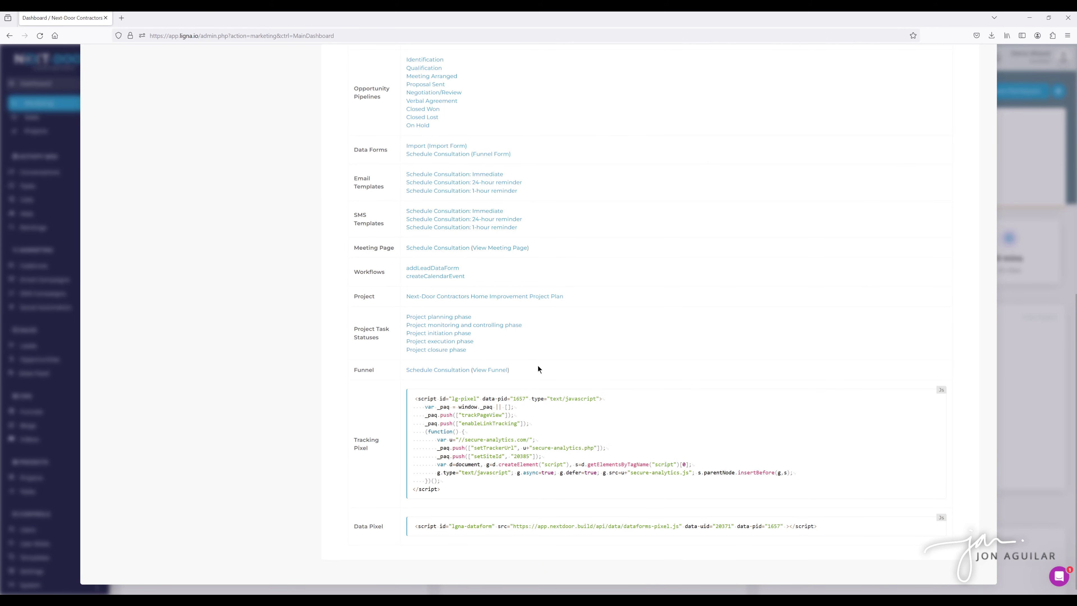
# Preview the live funnel landing page, then open the Schedule Consultation funnel in the builder.
pyautogui.click(498, 370)
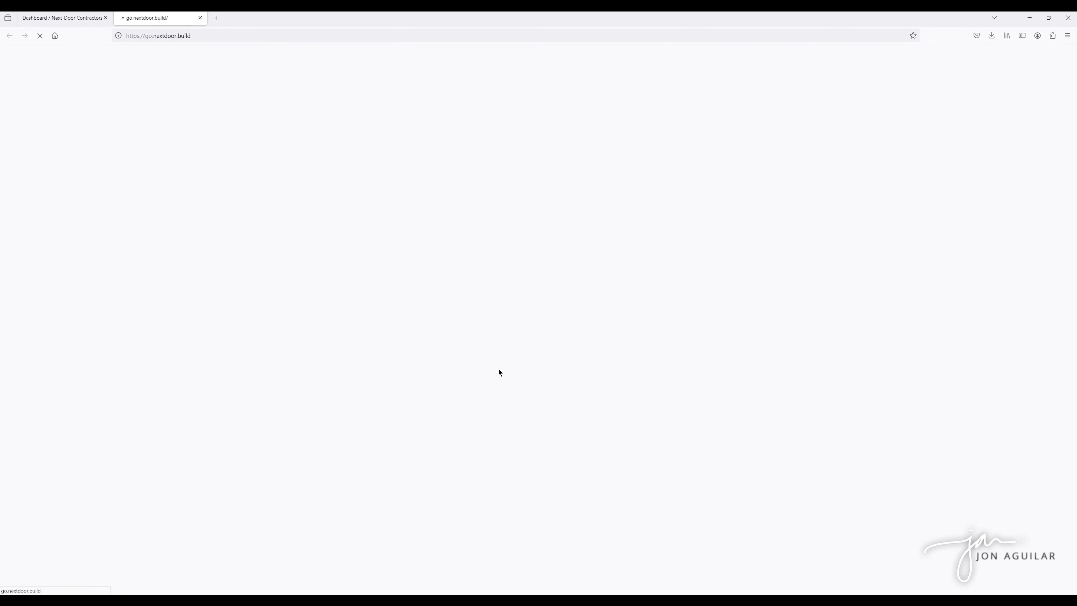
pyautogui.scroll(-8, 436, 335)
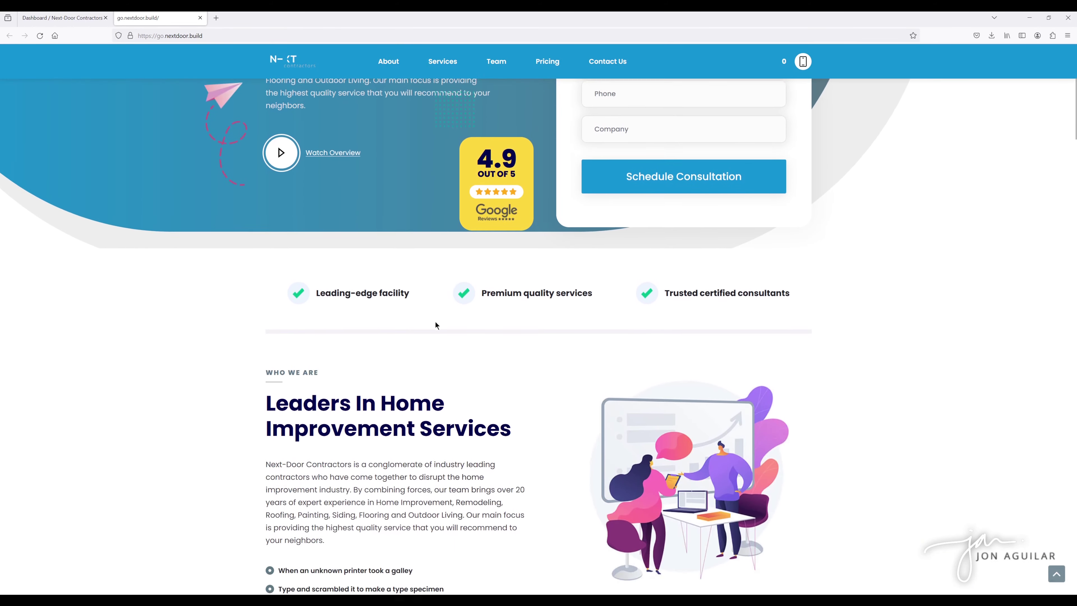
pyautogui.scroll(8, 333, 174)
pyautogui.click(64, 18)
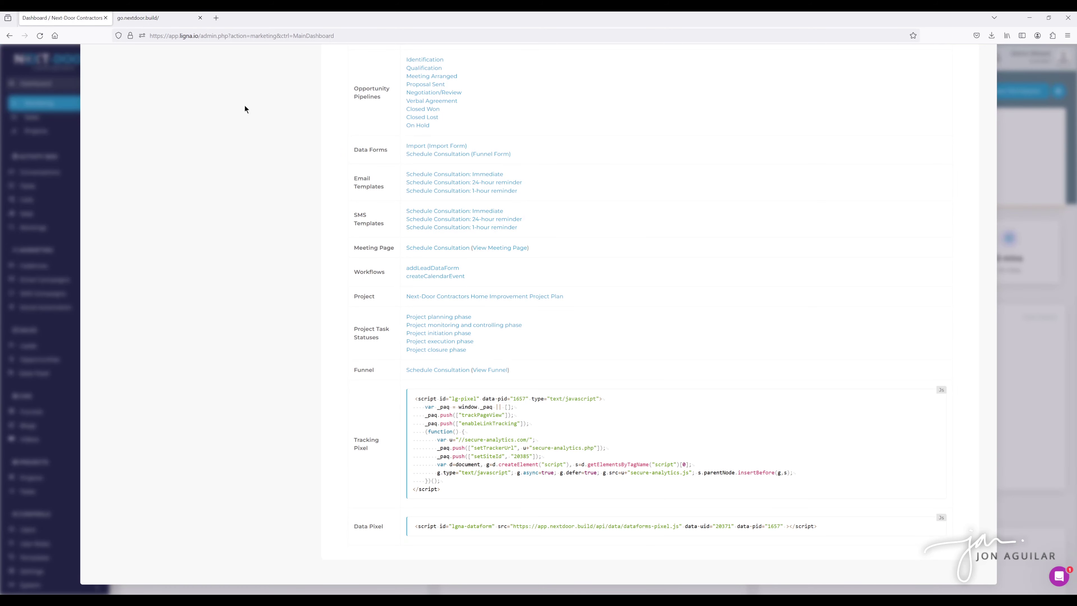
pyautogui.click(451, 369)
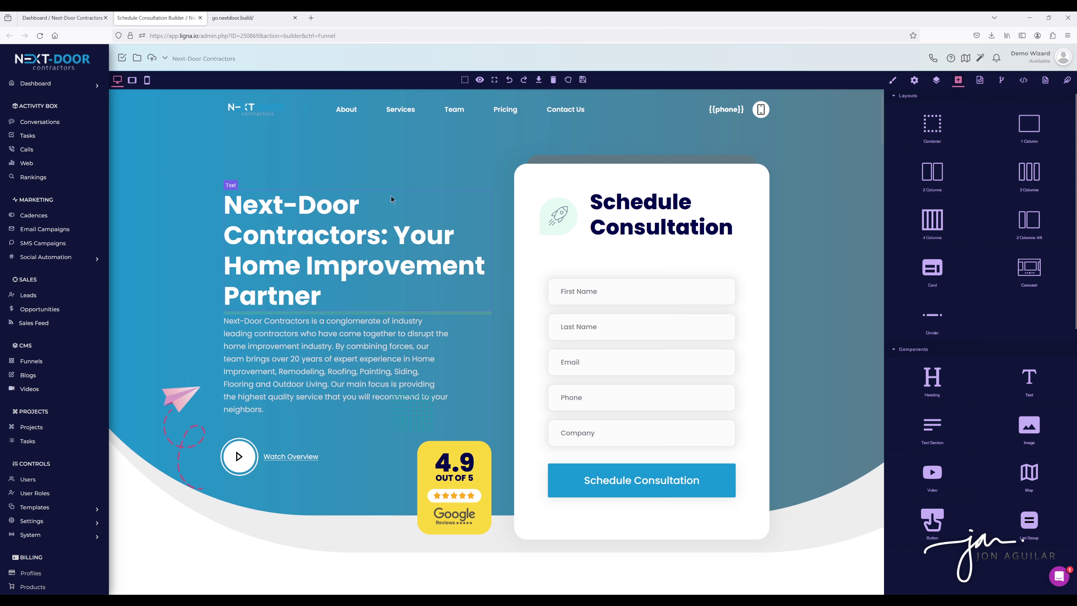
# Inspect the hero paragraph and Schedule Consultation heading in the builder, then switch to the live page.
pyautogui.scroll(-10, 424, 314)
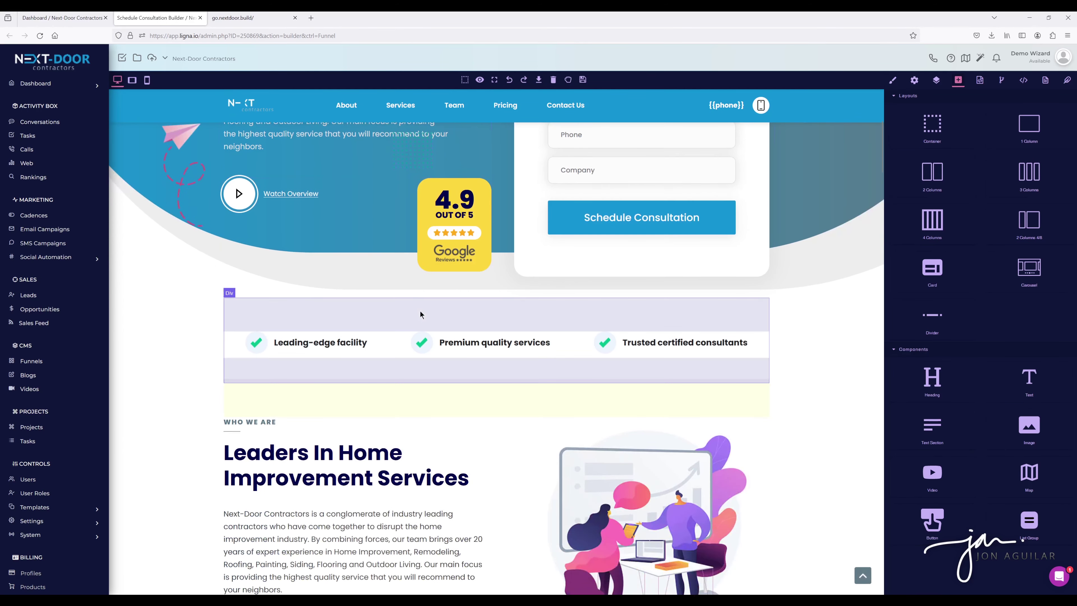
pyautogui.scroll(7, 421, 314)
pyautogui.click(347, 225)
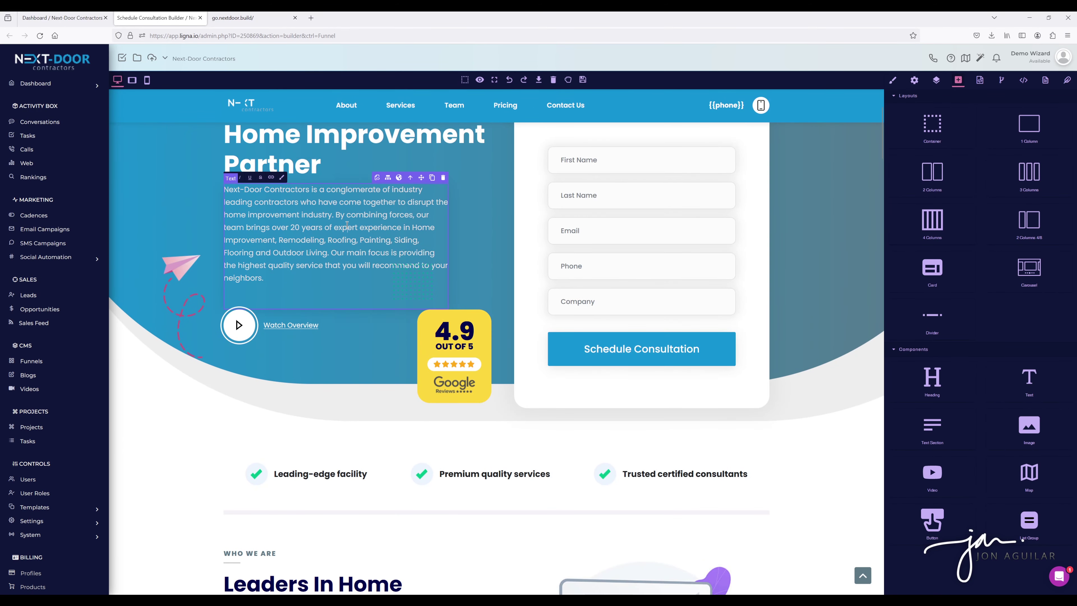
pyautogui.scroll(3, 422, 254)
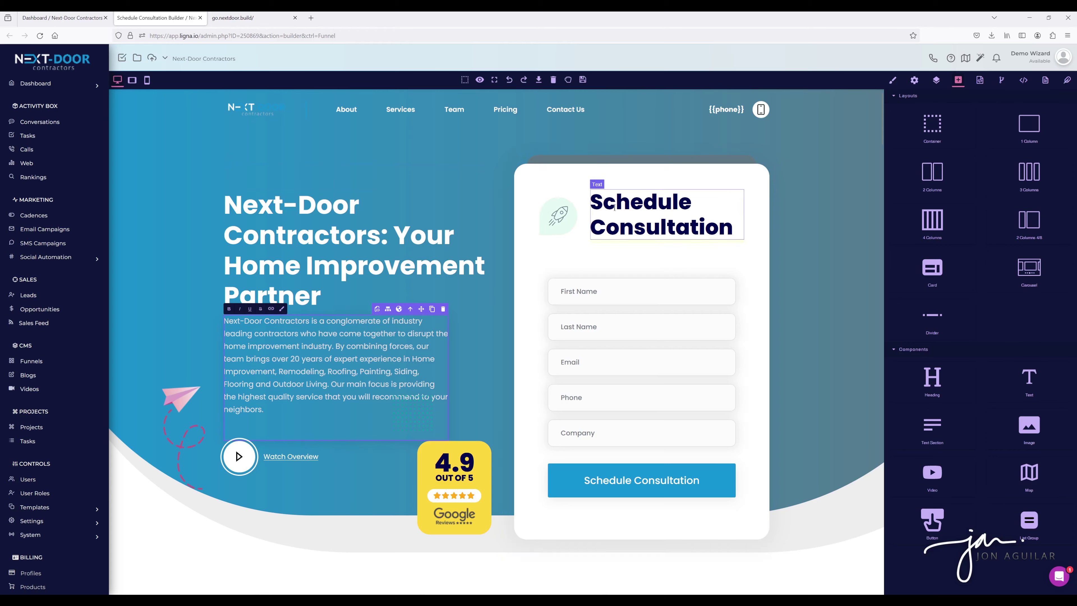
pyautogui.click(620, 205)
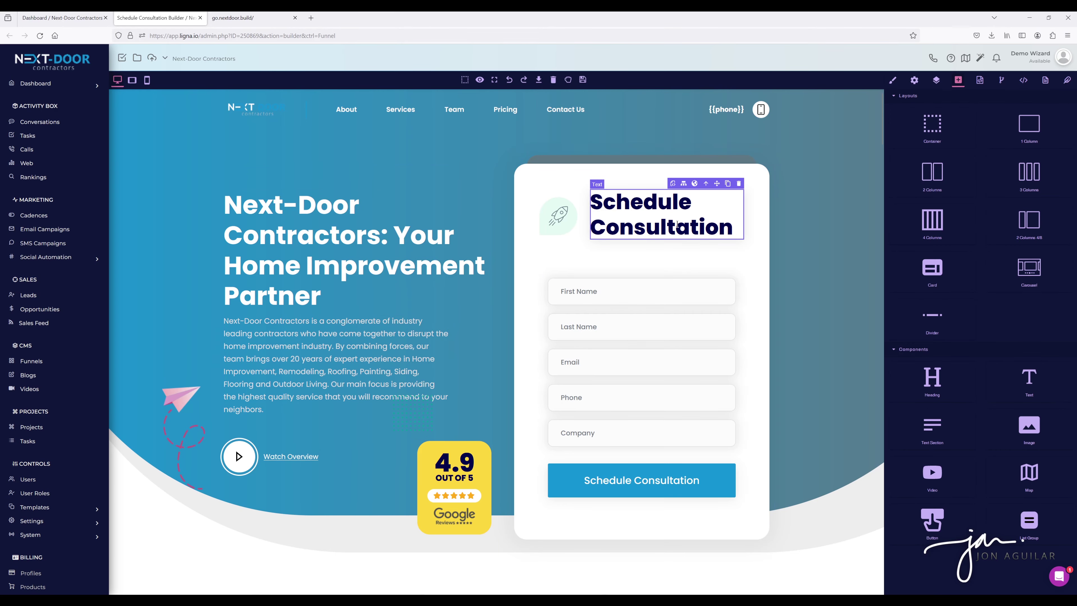
pyautogui.scroll(-5, 410, 232)
pyautogui.scroll(5, 331, 170)
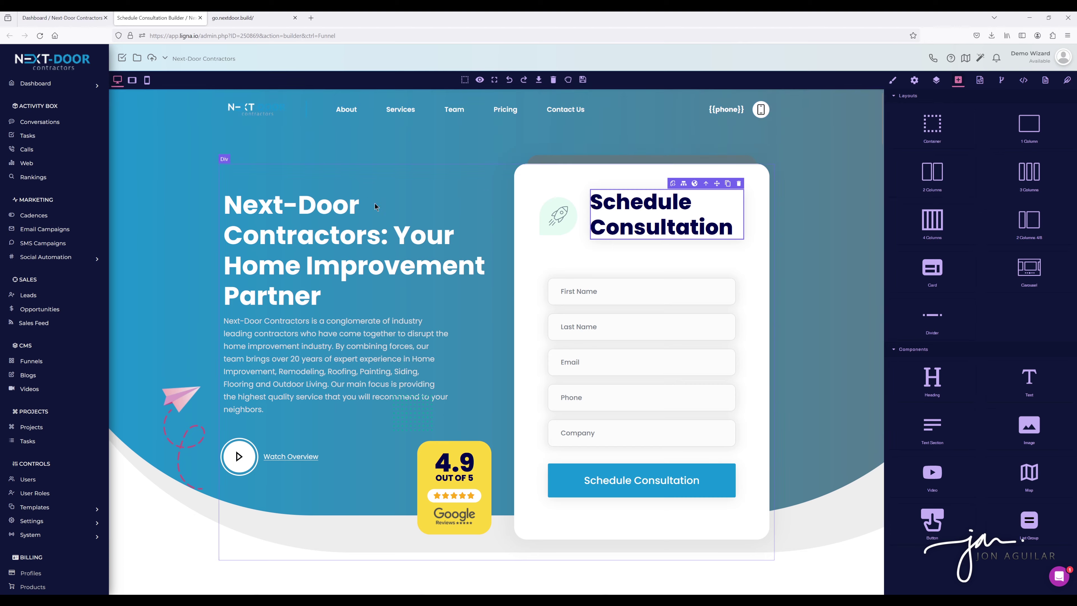
pyautogui.scroll(-6, 472, 294)
pyautogui.scroll(-6, 471, 296)
pyautogui.scroll(12, 469, 297)
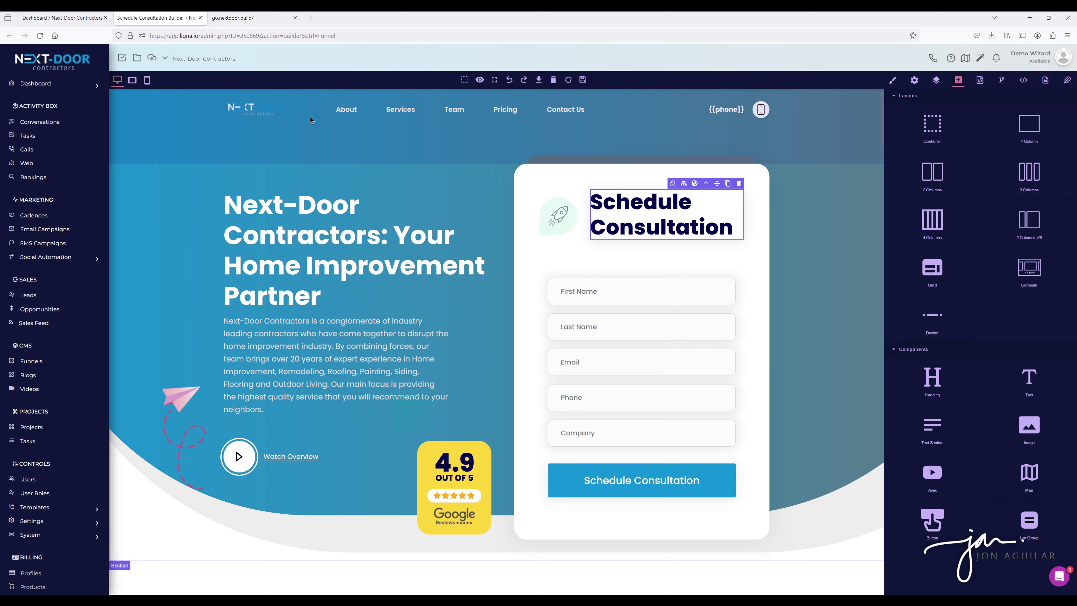
pyautogui.click(240, 24)
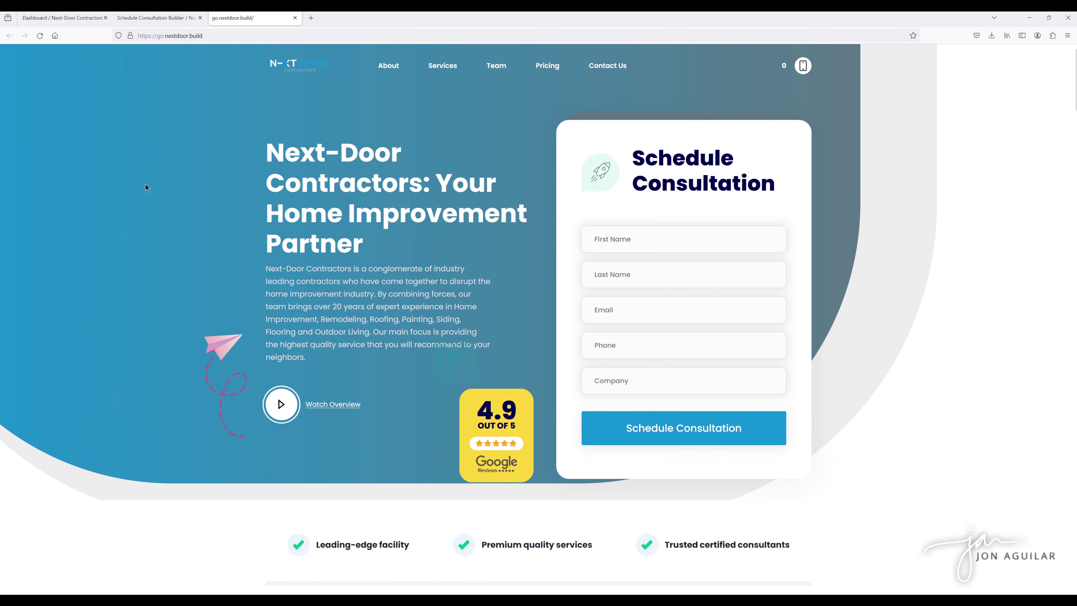
# Enter the test contact's first and last name in the form.
pyautogui.click(626, 234)
pyautogui.press('Tab')
pyautogui.press('Tab')
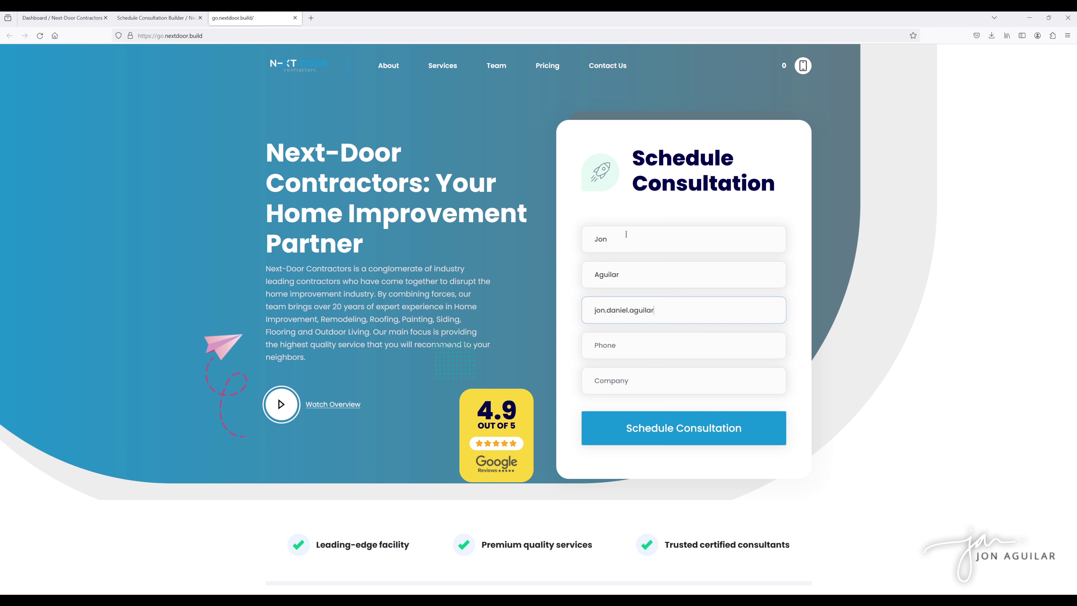
# Fill in the contact's e-mail, phone number and the company Next Door.
pyautogui.press('Tab')
pyautogui.write('5558887777')
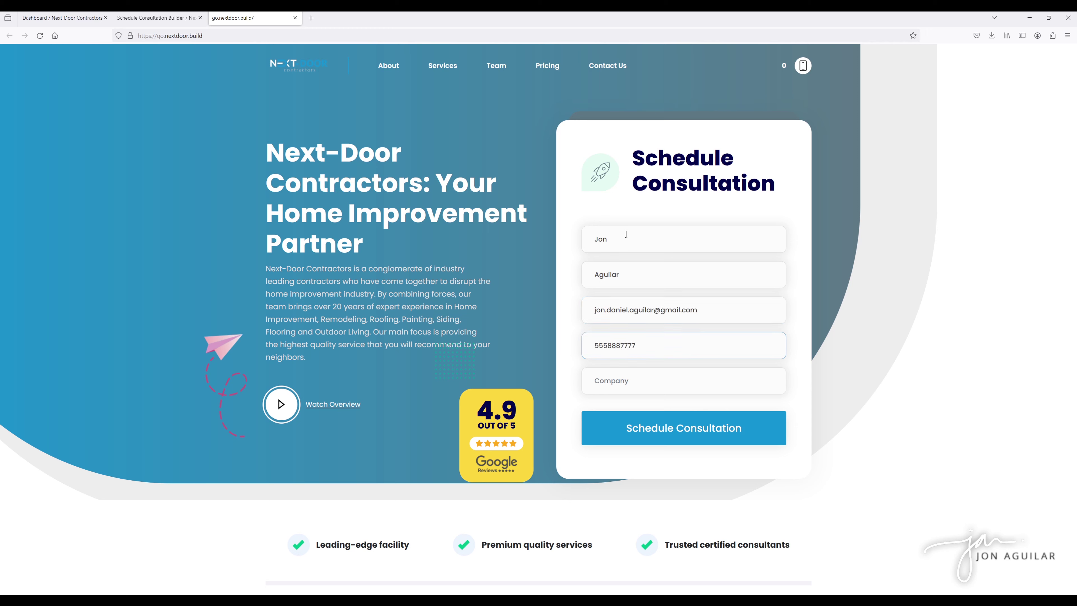
pyautogui.press('Tab')
pyautogui.write('Next Door')
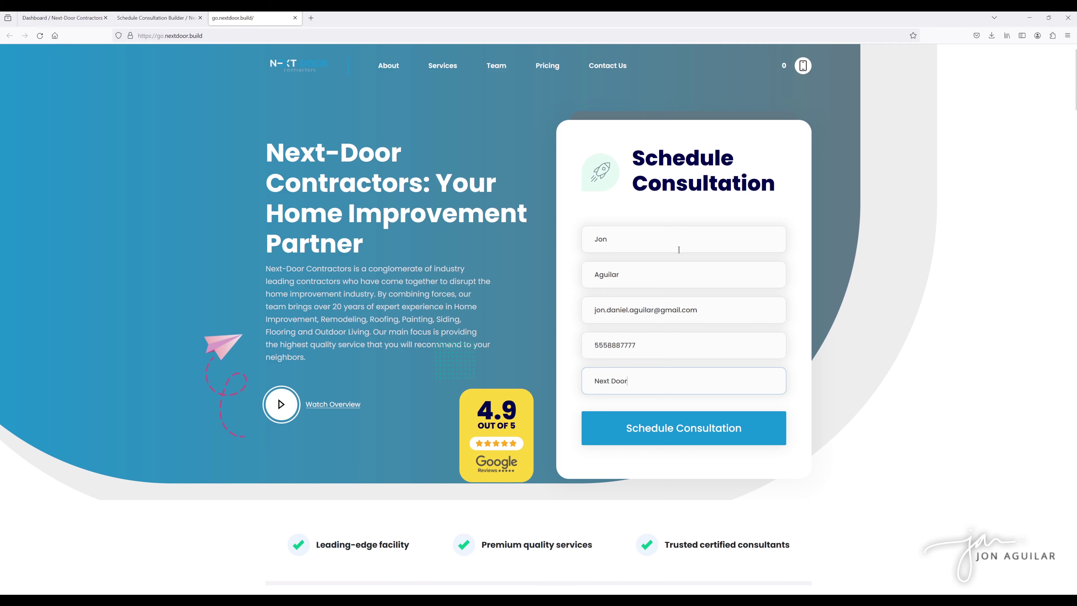
# Book a test consultation for 11:00 am on March 28, then return to the setup summary.
pyautogui.click(697, 431)
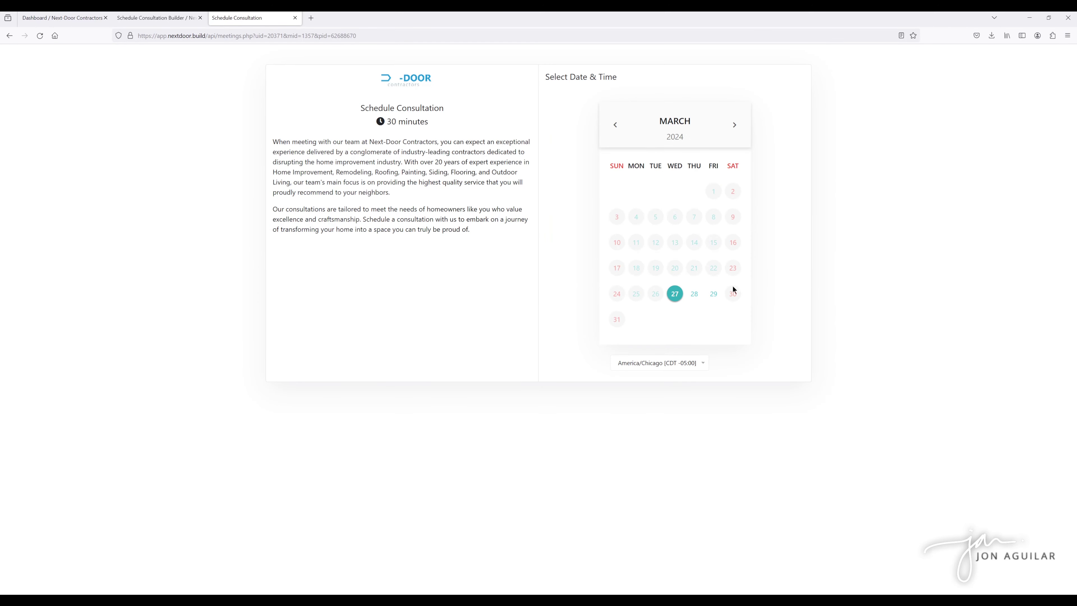
pyautogui.click(694, 294)
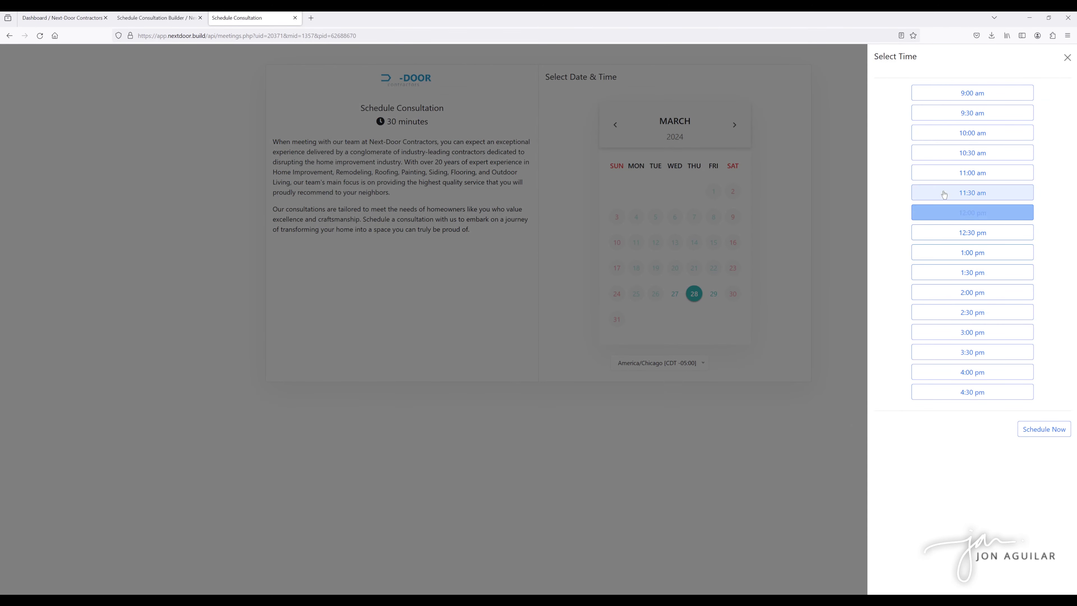
pyautogui.click(966, 173)
pyautogui.click(1053, 429)
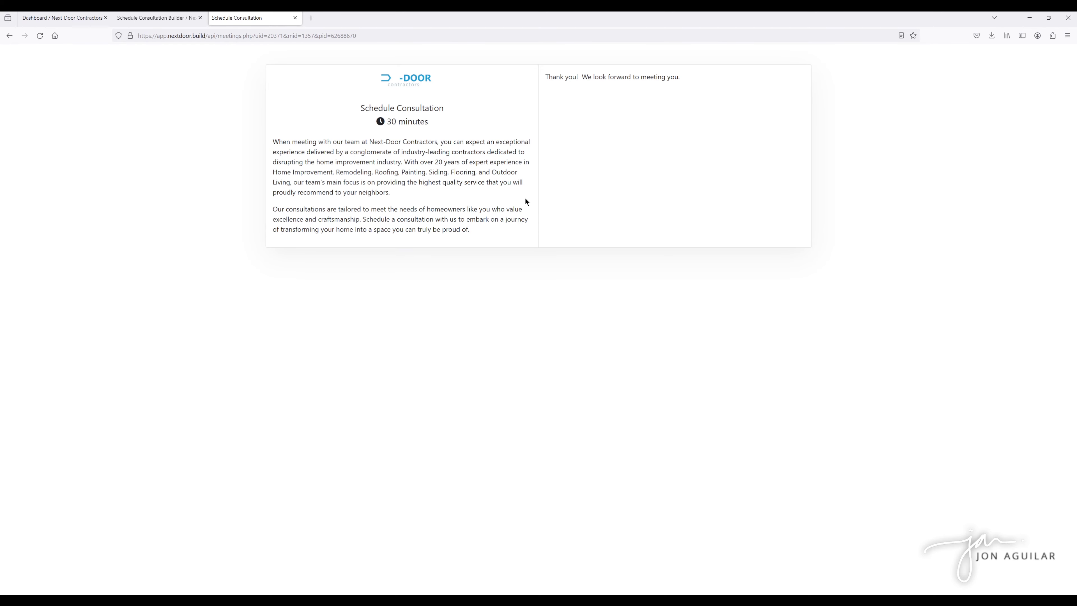
pyautogui.click(66, 19)
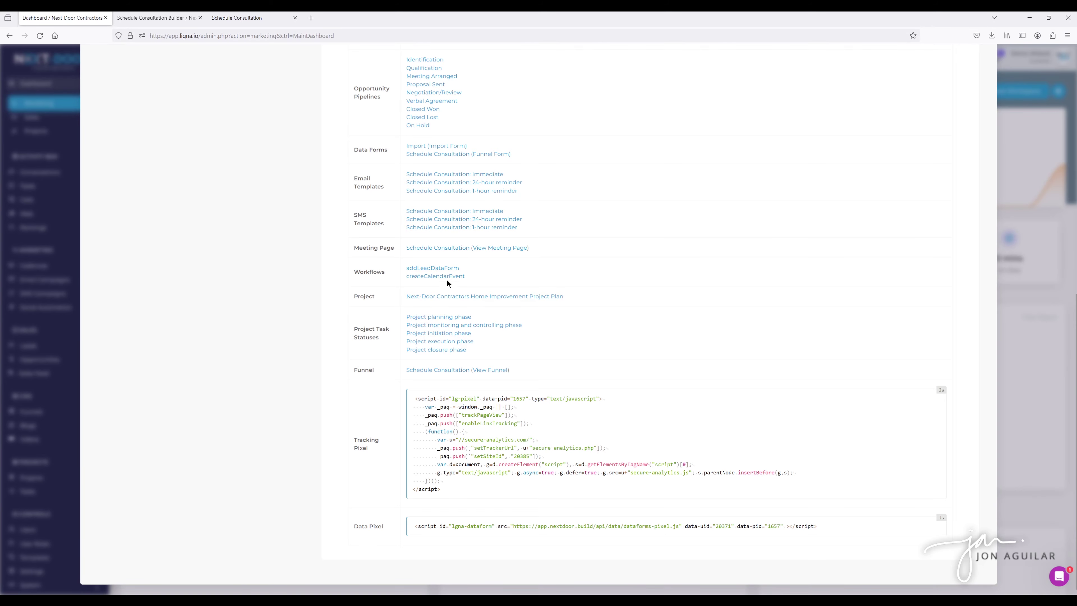
# Check the Schedule Consultation meeting page settings and its thank-you page, then go to Tasks.
pyautogui.click(438, 249)
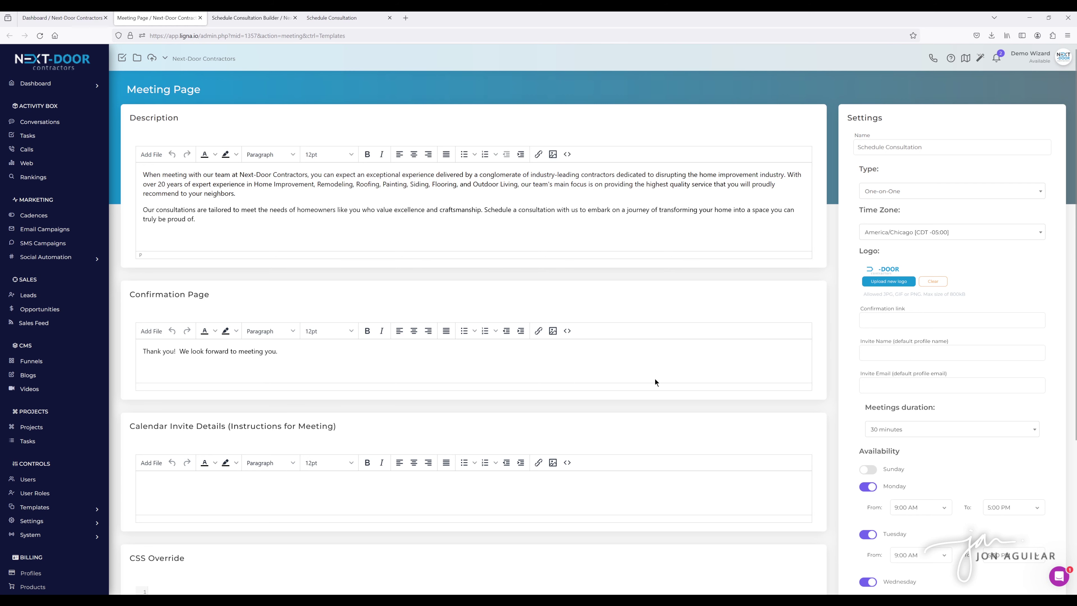
pyautogui.click(200, 18)
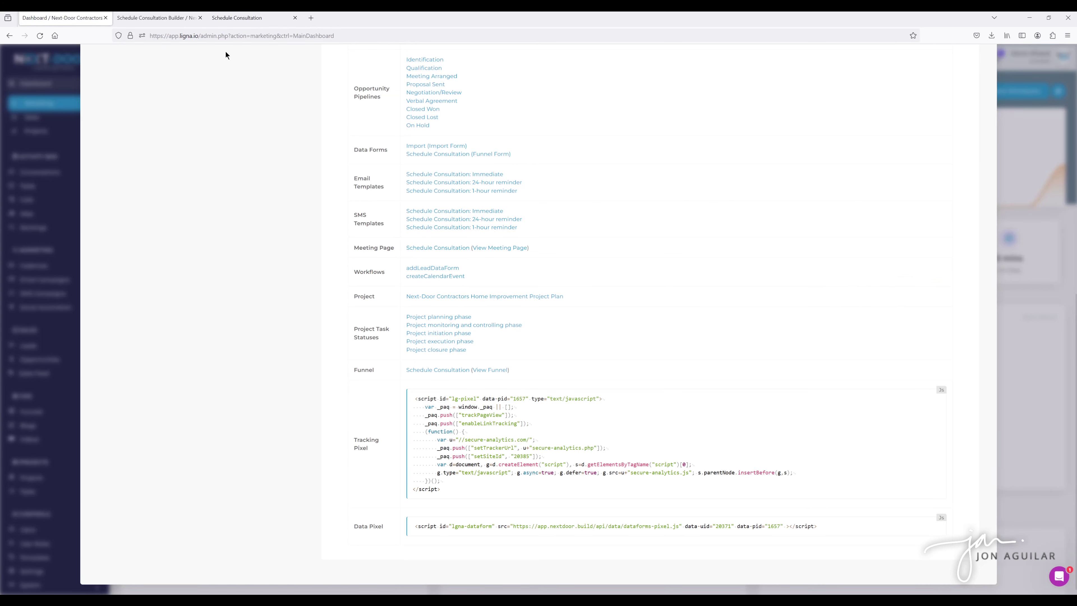
pyautogui.click(230, 21)
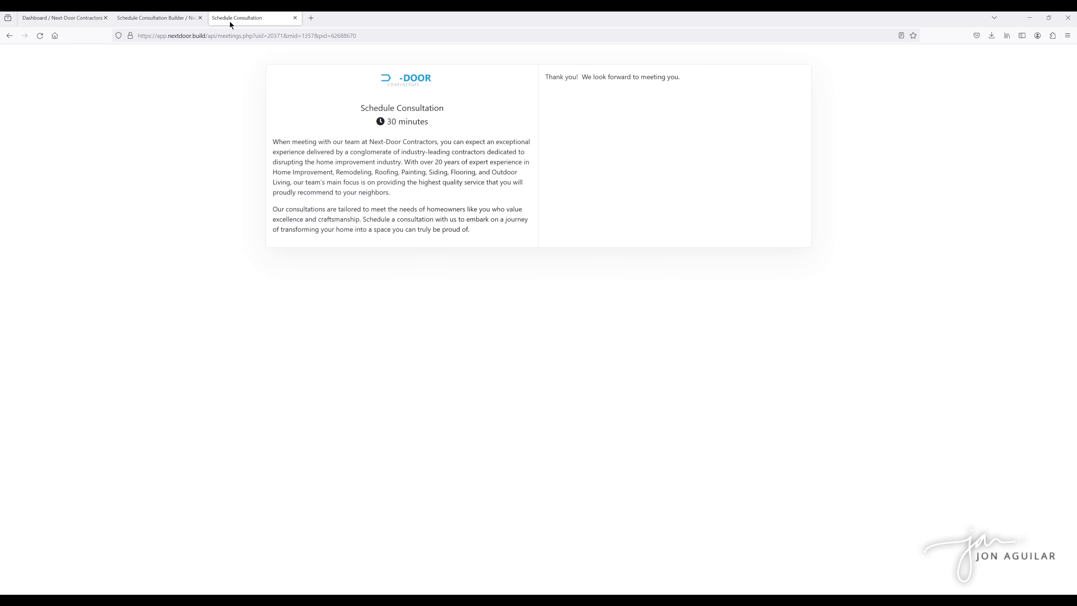
pyautogui.click(156, 21)
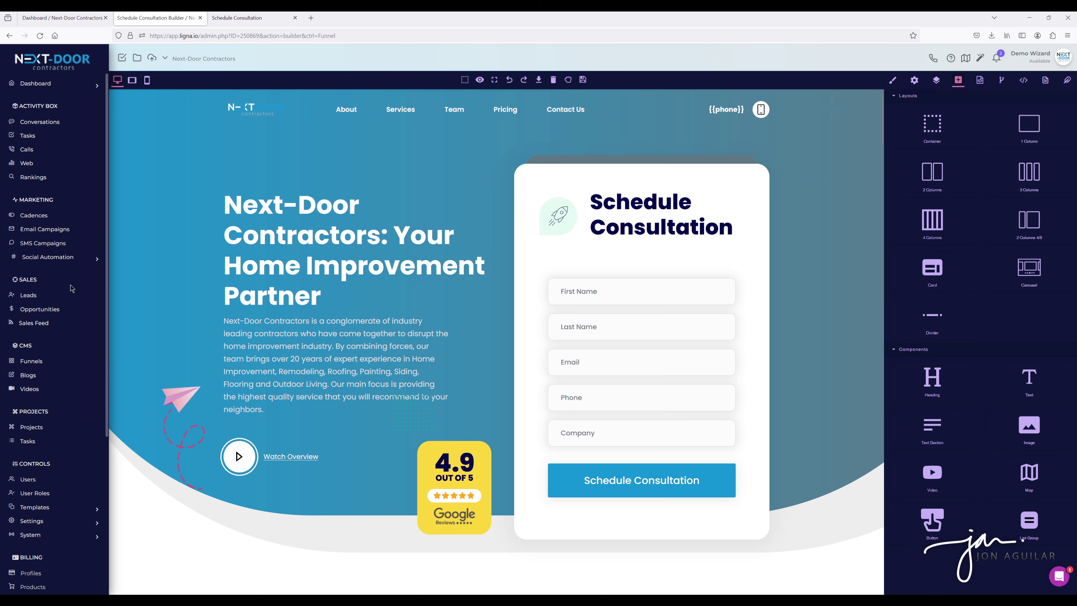
pyautogui.click(37, 135)
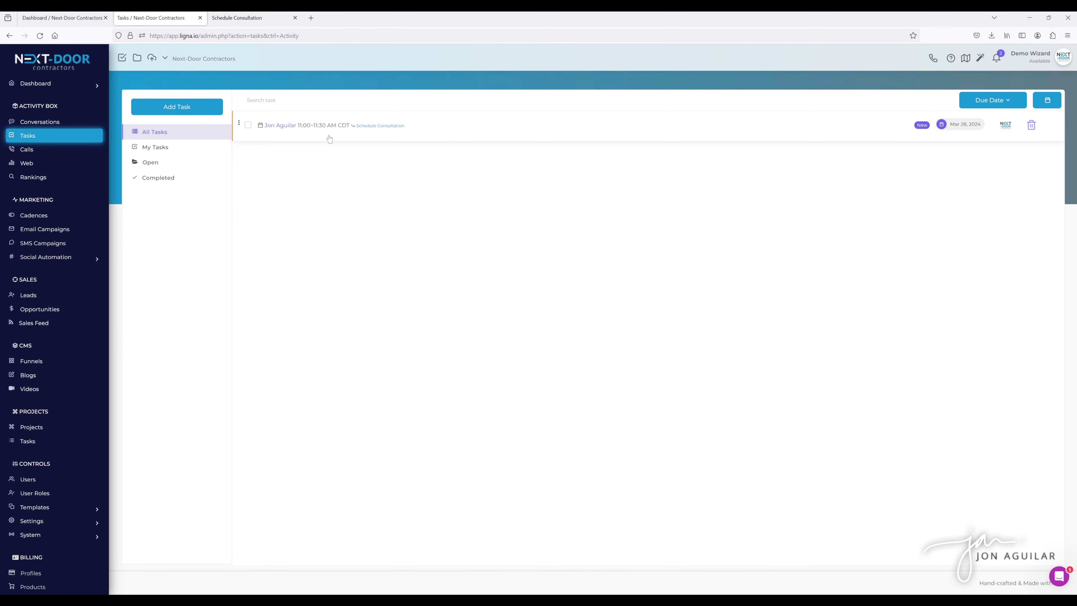
# Check the Mar 28 consultation task in calendar Week, Day and Month views, then view its lead.
pyautogui.click(1047, 104)
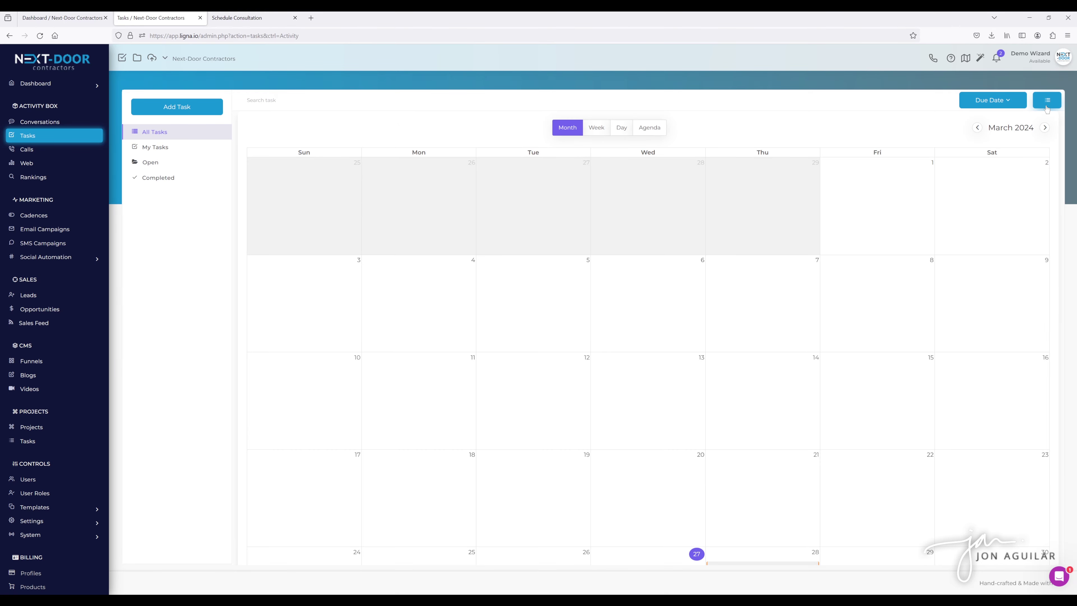
pyautogui.scroll(-5, 969, 231)
pyautogui.scroll(5, 890, 212)
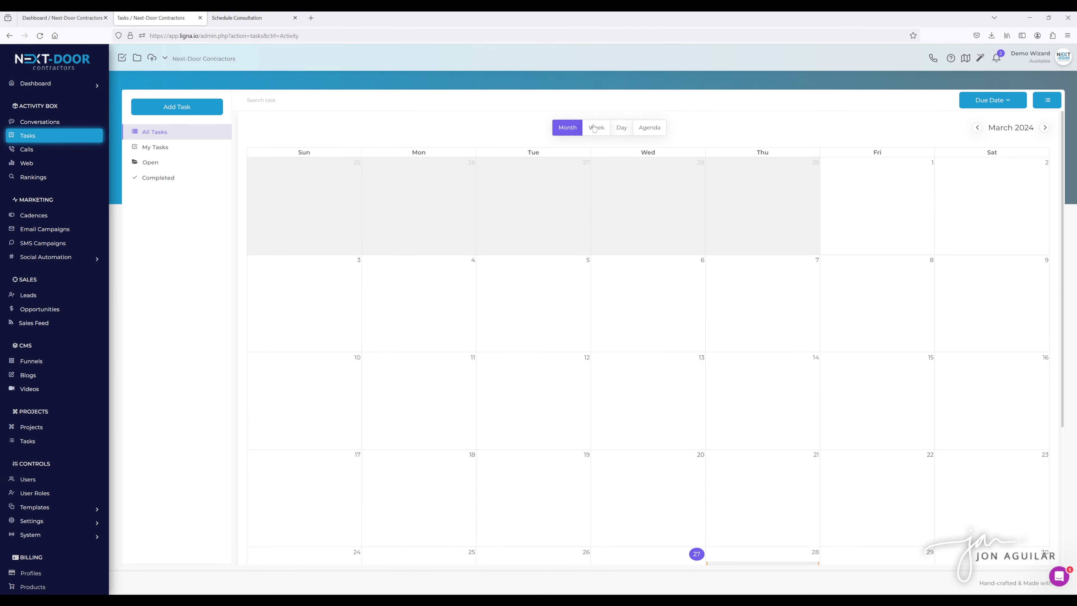
pyautogui.click(594, 129)
pyautogui.click(615, 132)
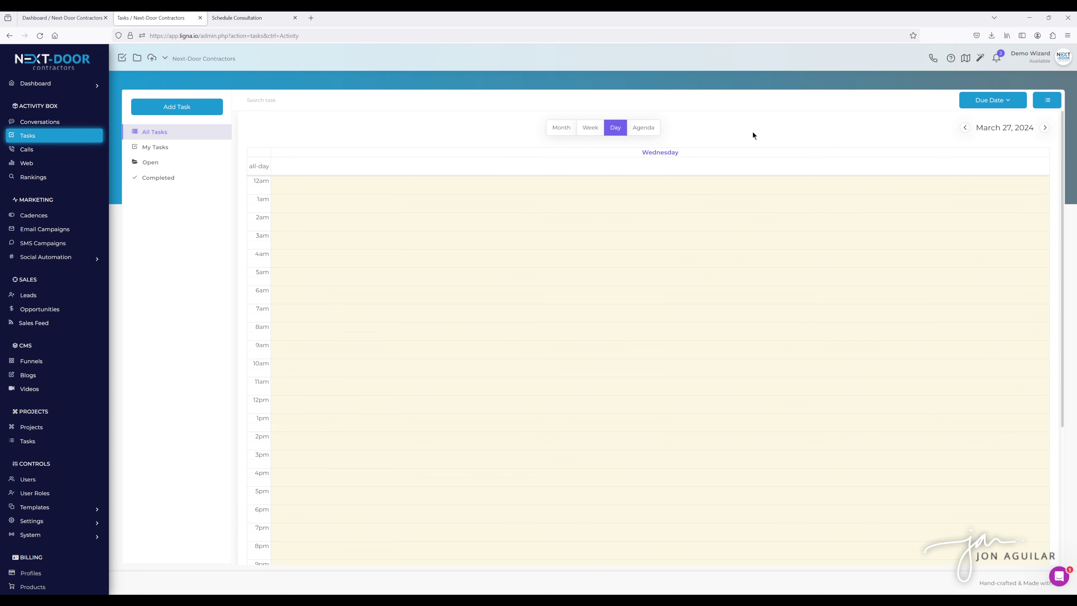
pyautogui.click(561, 127)
pyautogui.scroll(-3, 941, 293)
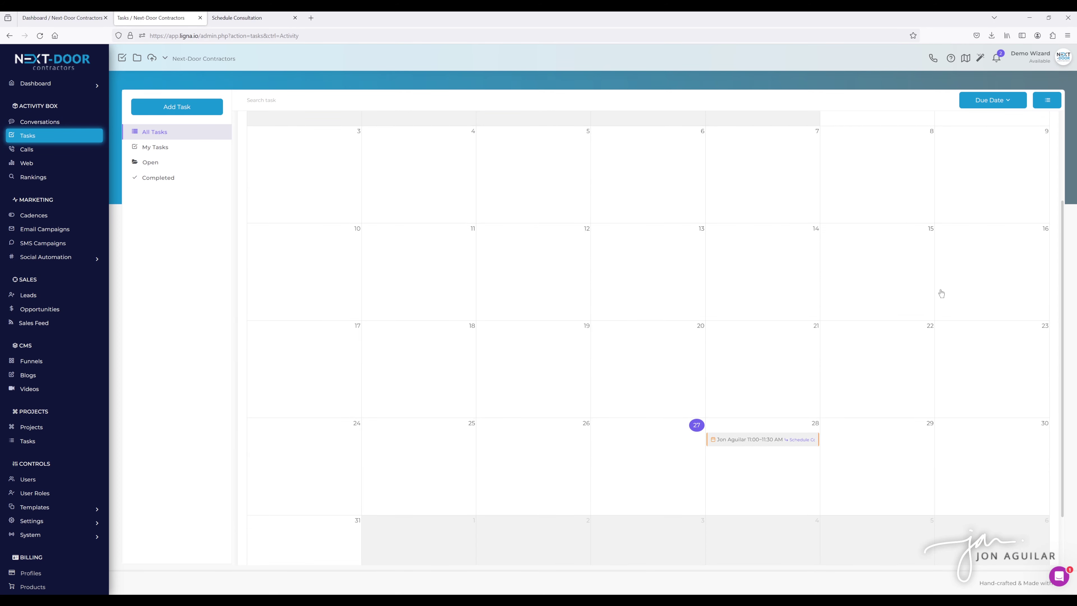
pyautogui.scroll(3, 966, 255)
pyautogui.click(1047, 100)
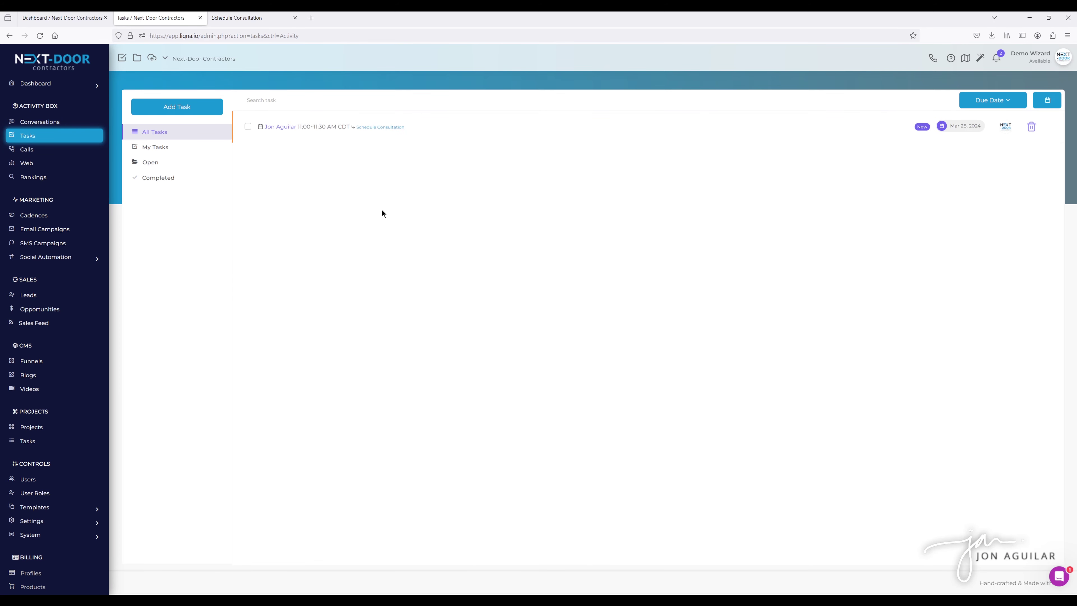
pyautogui.click(286, 127)
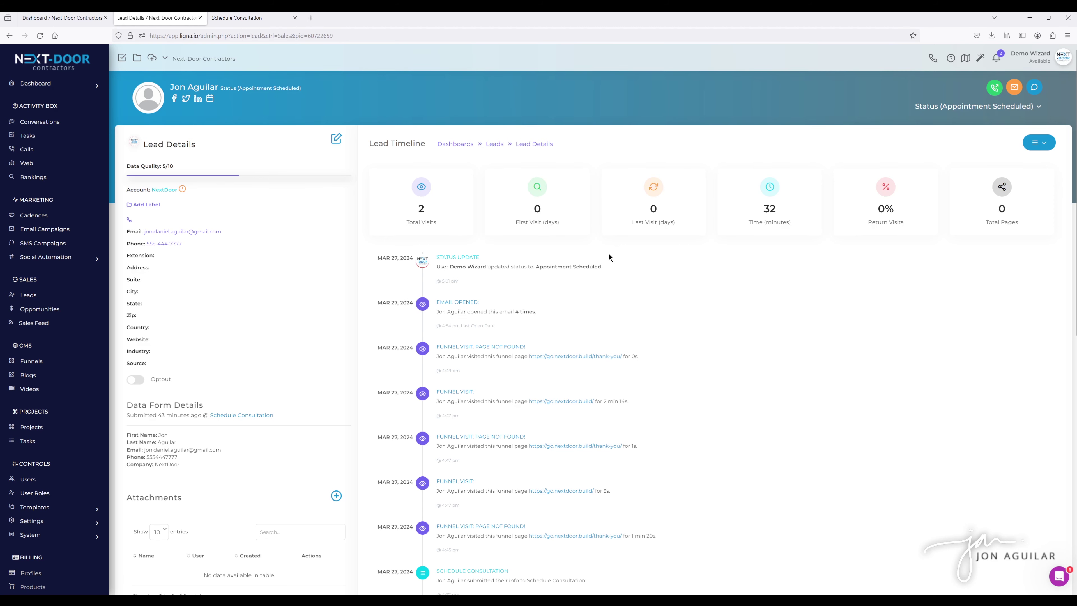
# Review the lead timeline's visits, form submission and Appointment Scheduled entries, reload, and return to the confirmation.
pyautogui.scroll(-3, 609, 255)
pyautogui.scroll(-1, 608, 257)
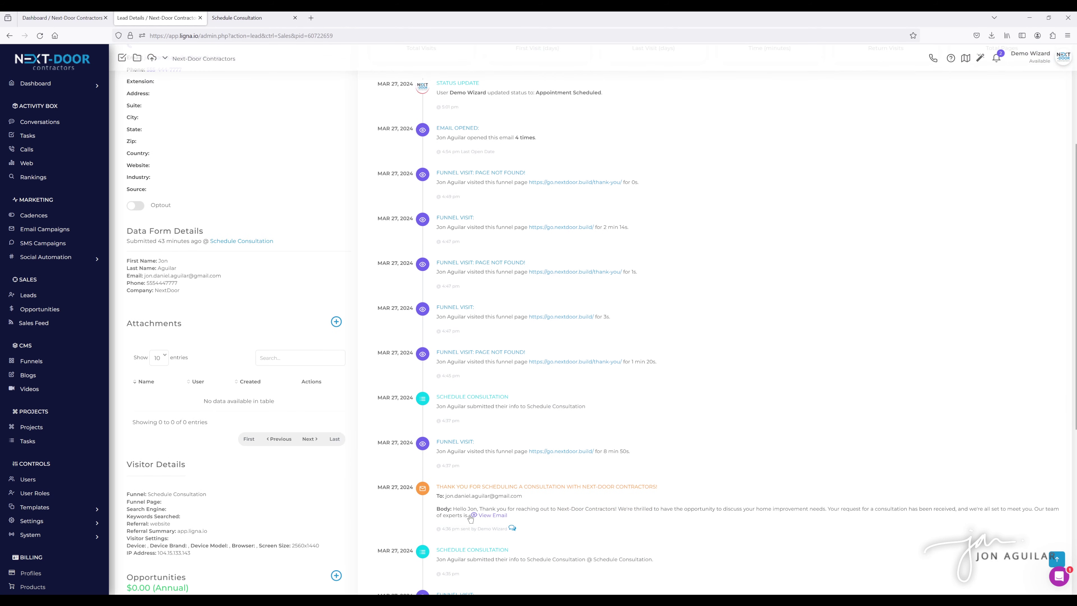
pyautogui.scroll(-1, 529, 469)
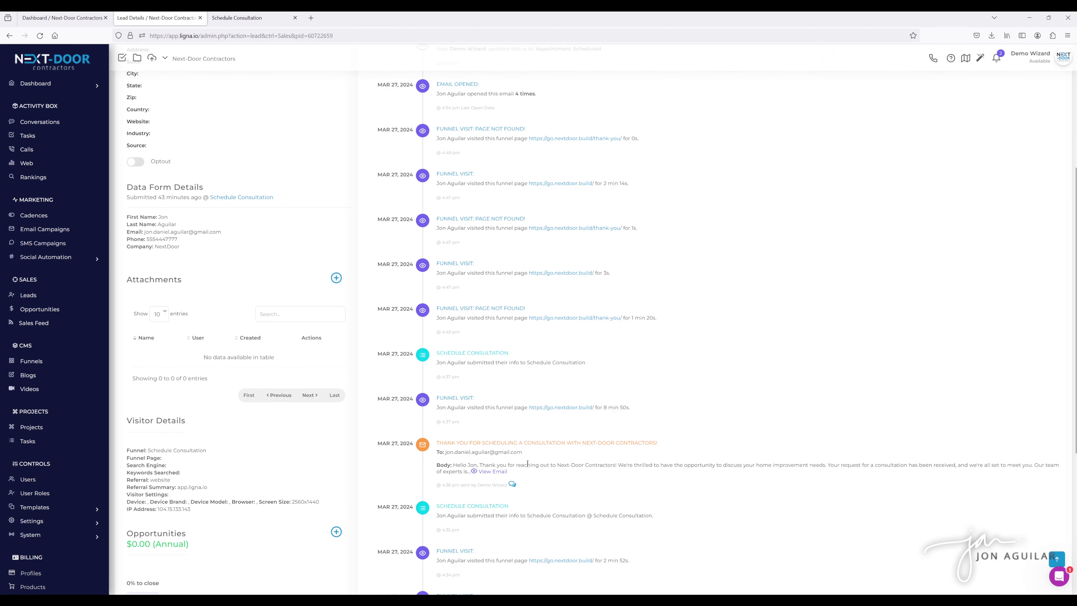
pyautogui.scroll(5, 528, 456)
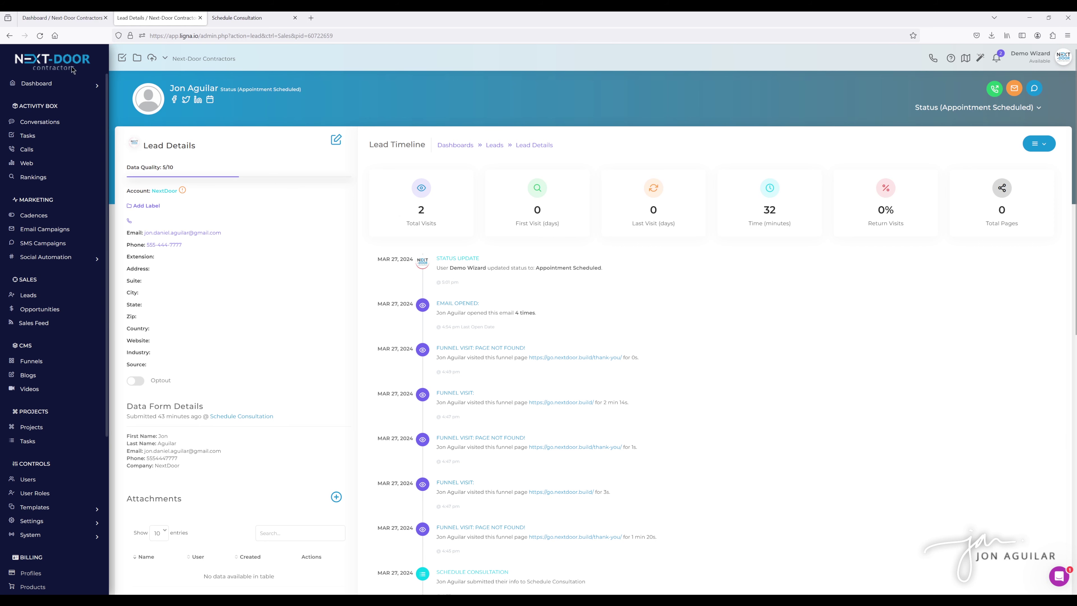
pyautogui.click(39, 35)
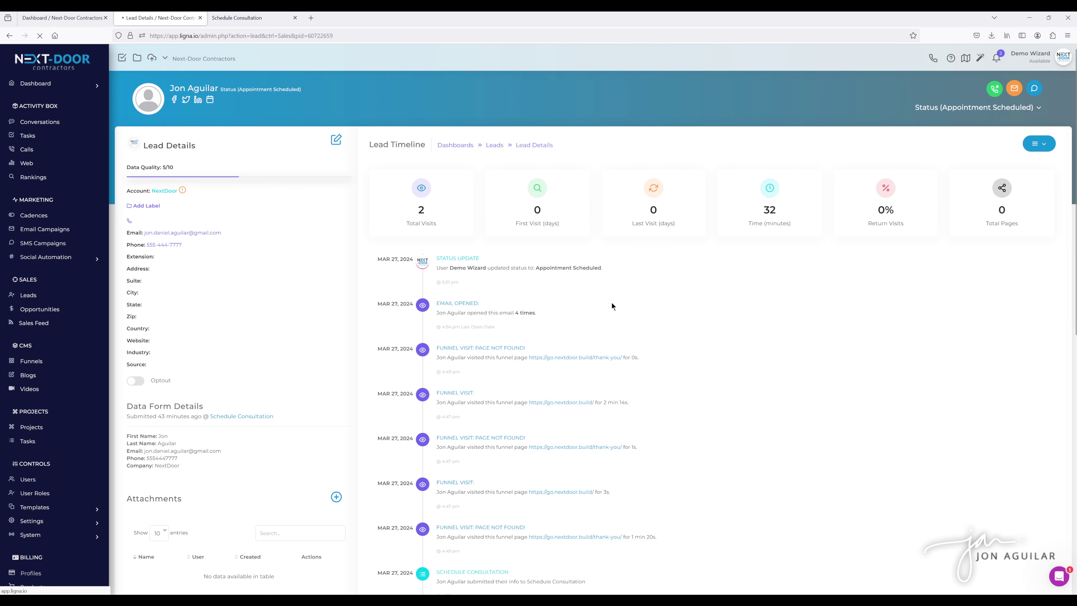
pyautogui.scroll(-4, 663, 306)
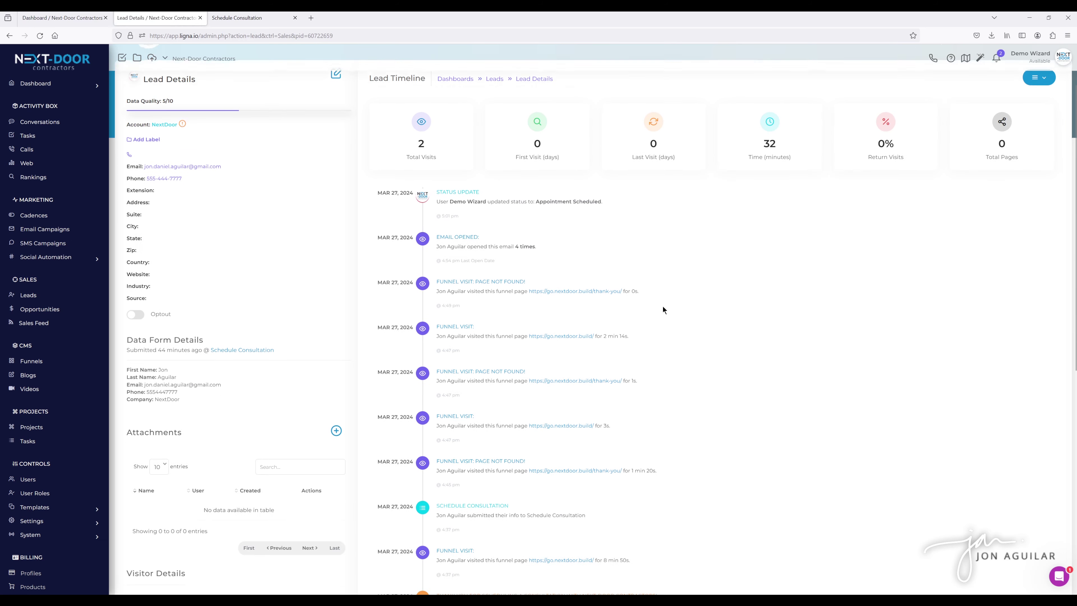
pyautogui.scroll(4, 663, 306)
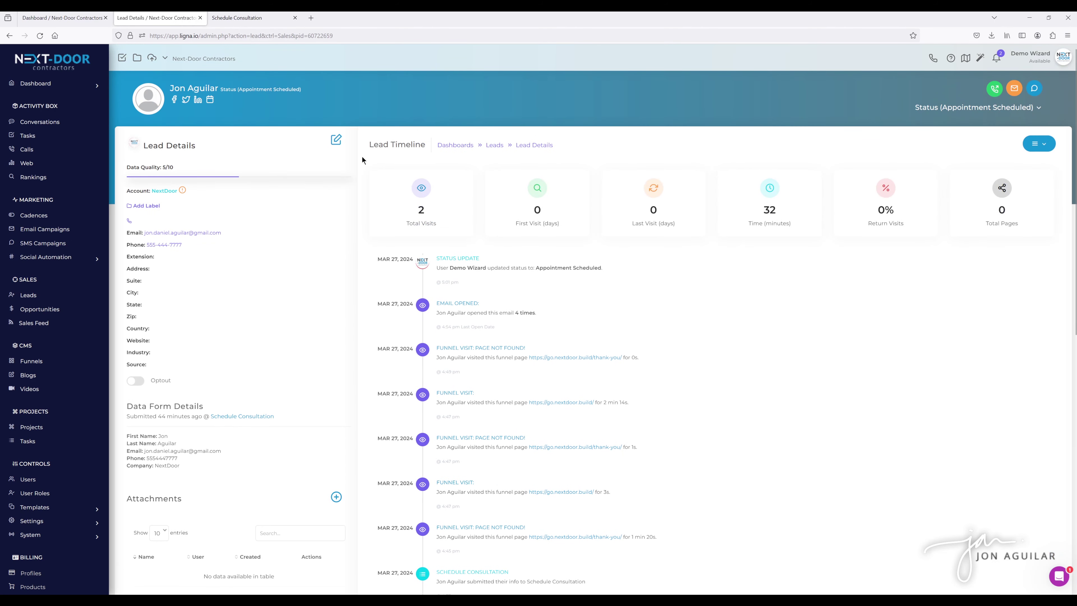
pyautogui.click(232, 24)
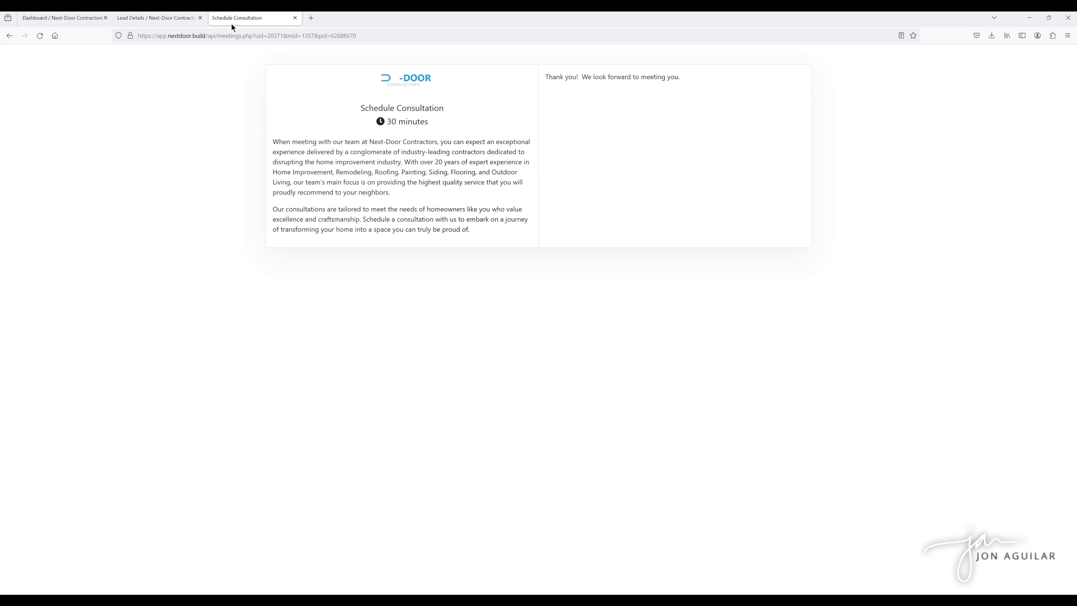
# Highlight the Tracking Pixel script in the dashboard's setup summary.
pyautogui.click(61, 19)
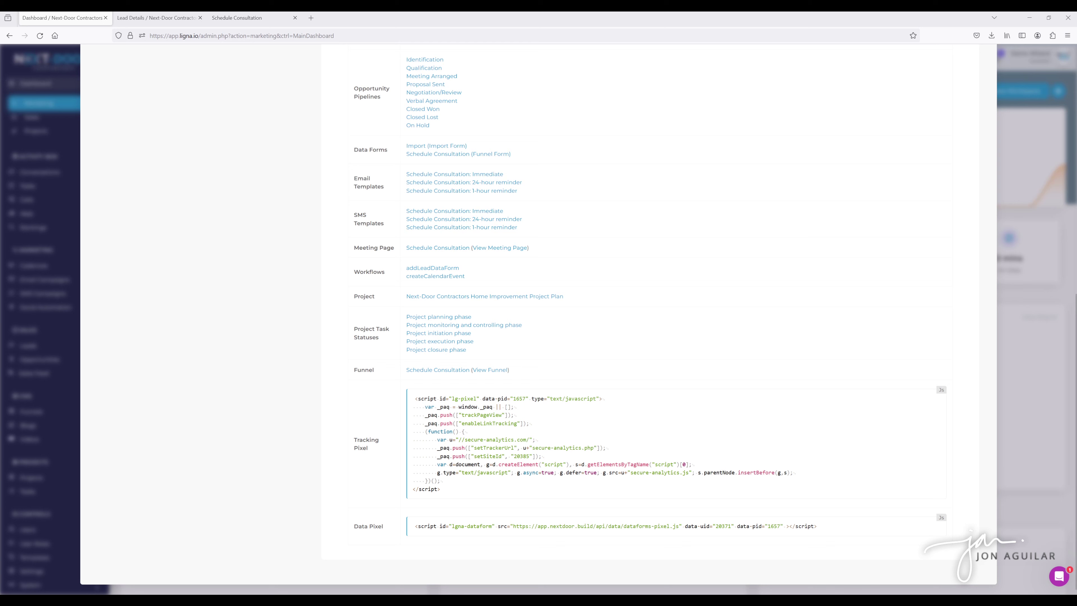
pyautogui.moveTo(441, 490); pyautogui.dragTo(415, 401)
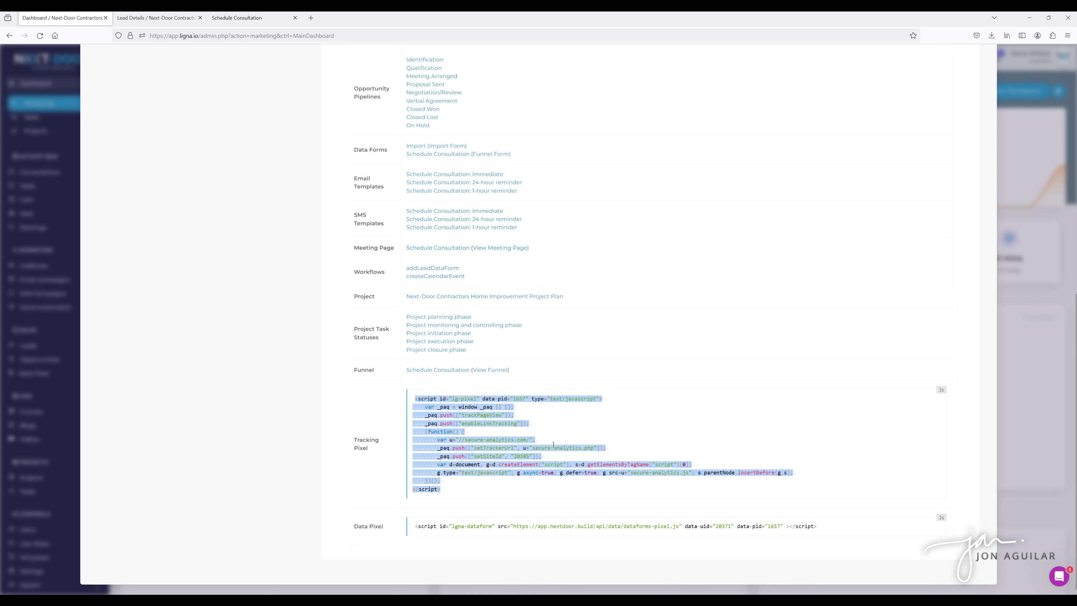
pyautogui.click(542, 433)
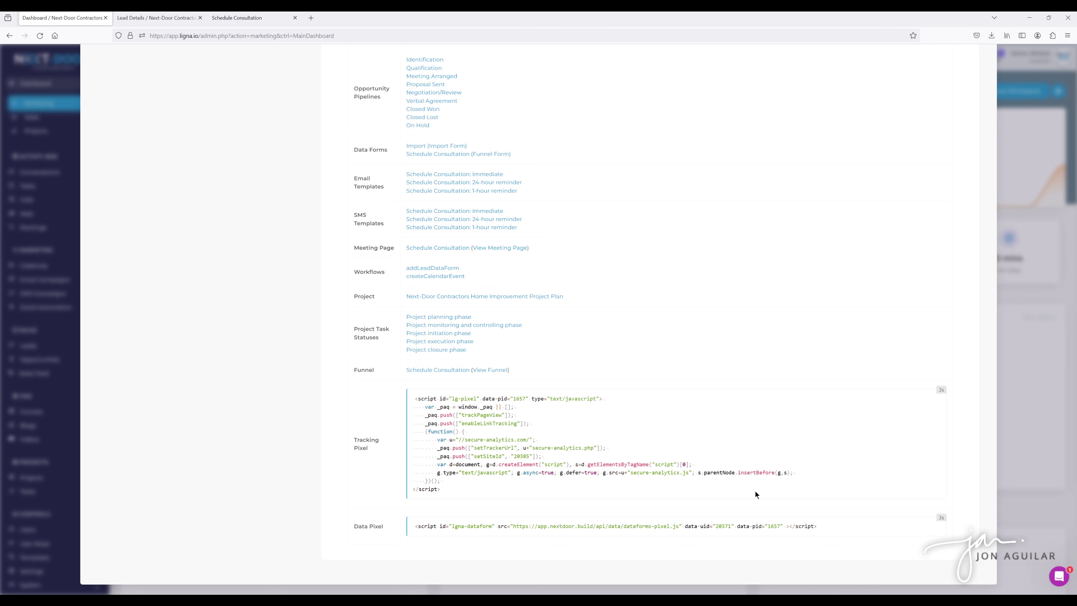
# Highlight the Data Pixel script, then reload the lead's details page for new timeline entries.
pyautogui.moveTo(828, 526); pyautogui.dragTo(414, 529)
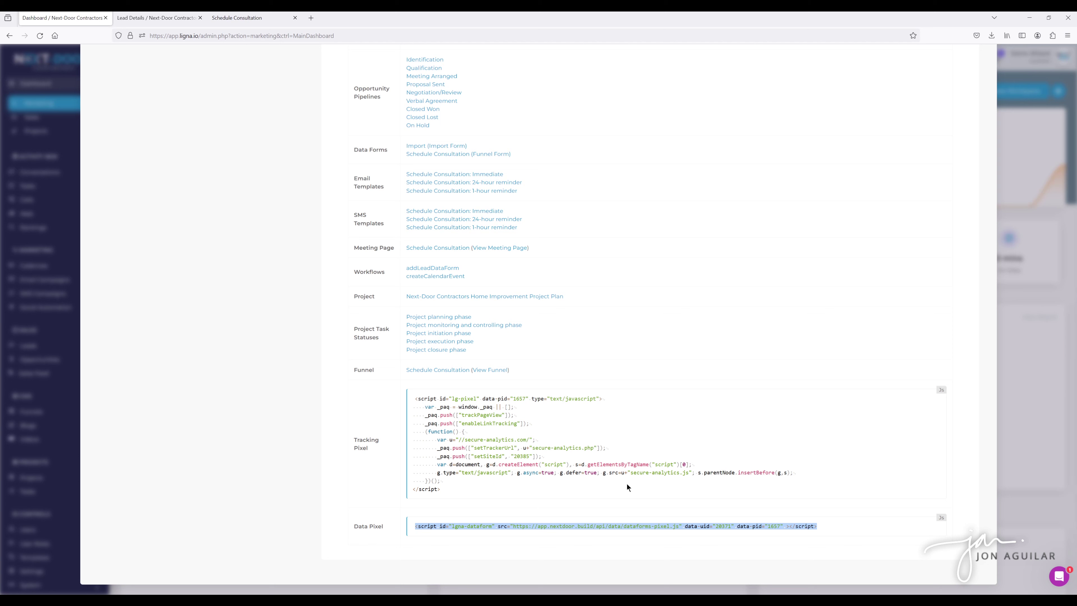
pyautogui.click(558, 500)
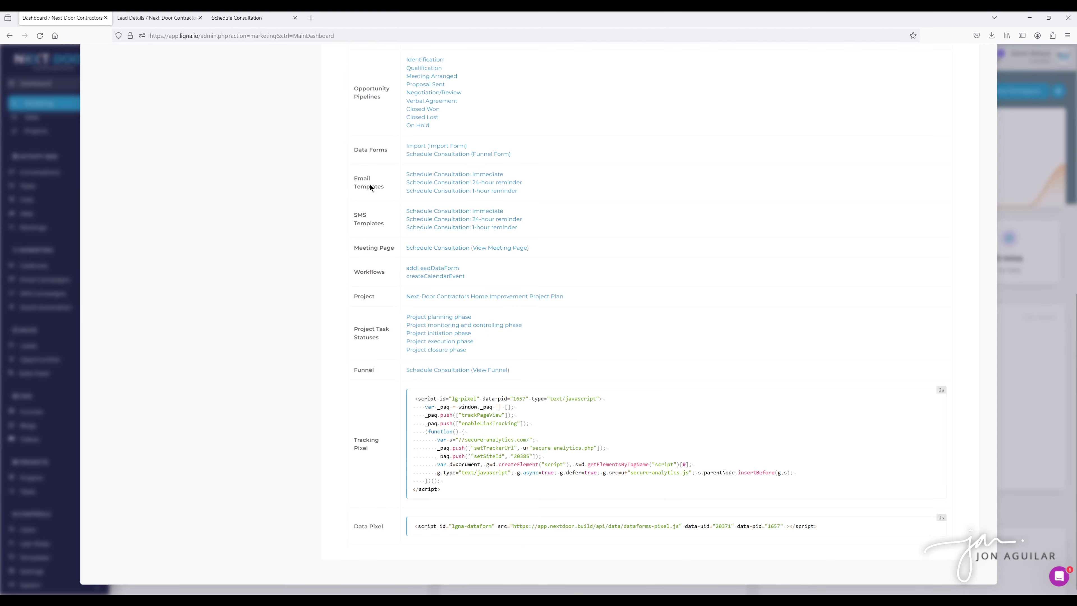
pyautogui.click(160, 18)
pyautogui.click(40, 35)
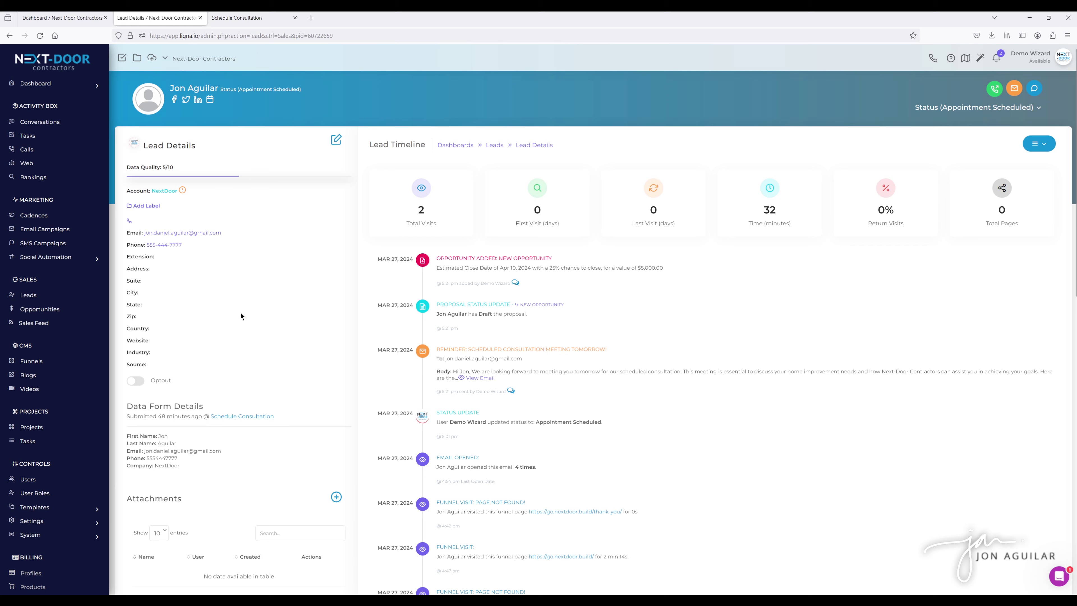
# Move the $5,000 New Opportunity card into Proposal Sent and return to the setup summary.
pyautogui.scroll(-4, 68, 334)
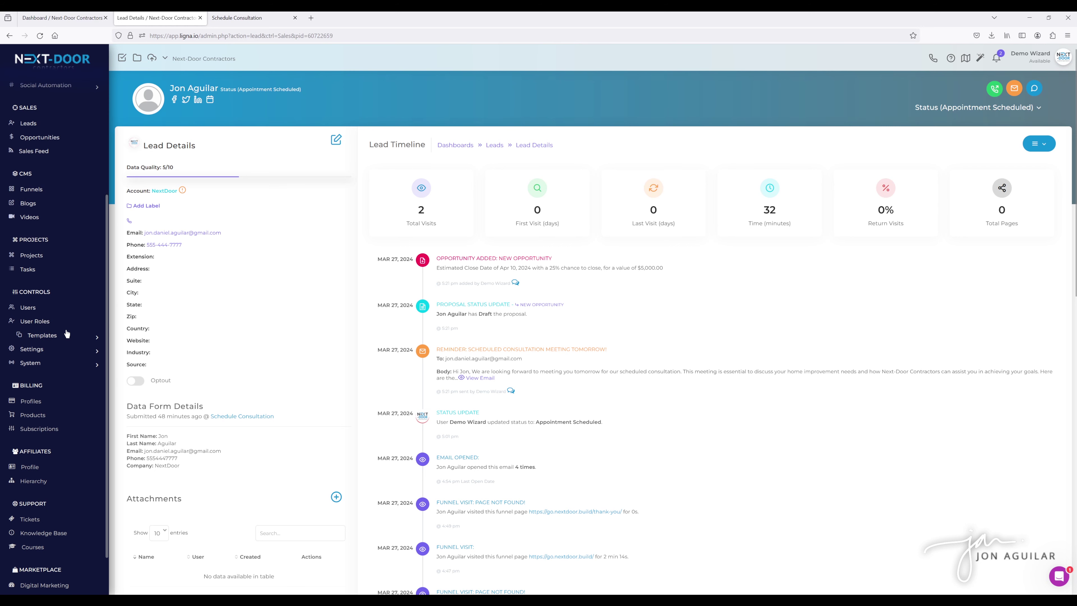
pyautogui.scroll(2, 61, 341)
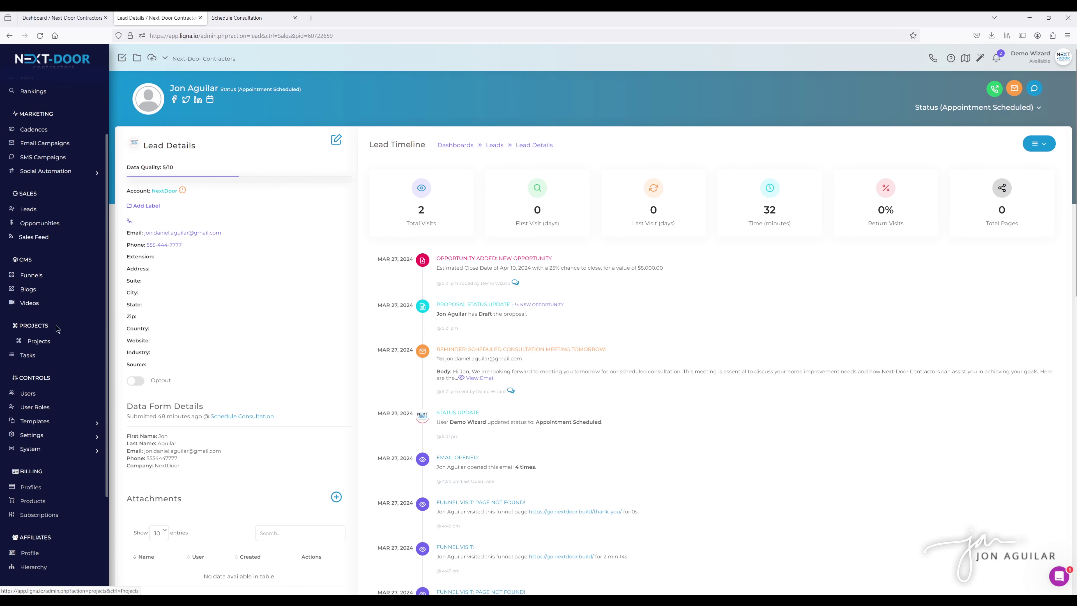
pyautogui.click(42, 223)
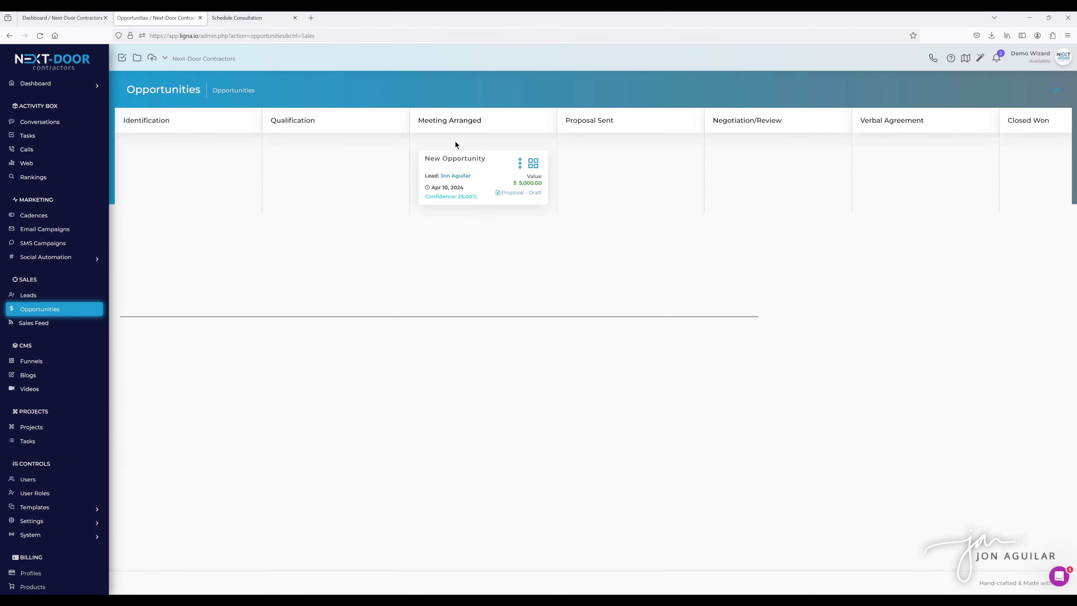
pyautogui.moveTo(535, 168); pyautogui.dragTo(678, 165)
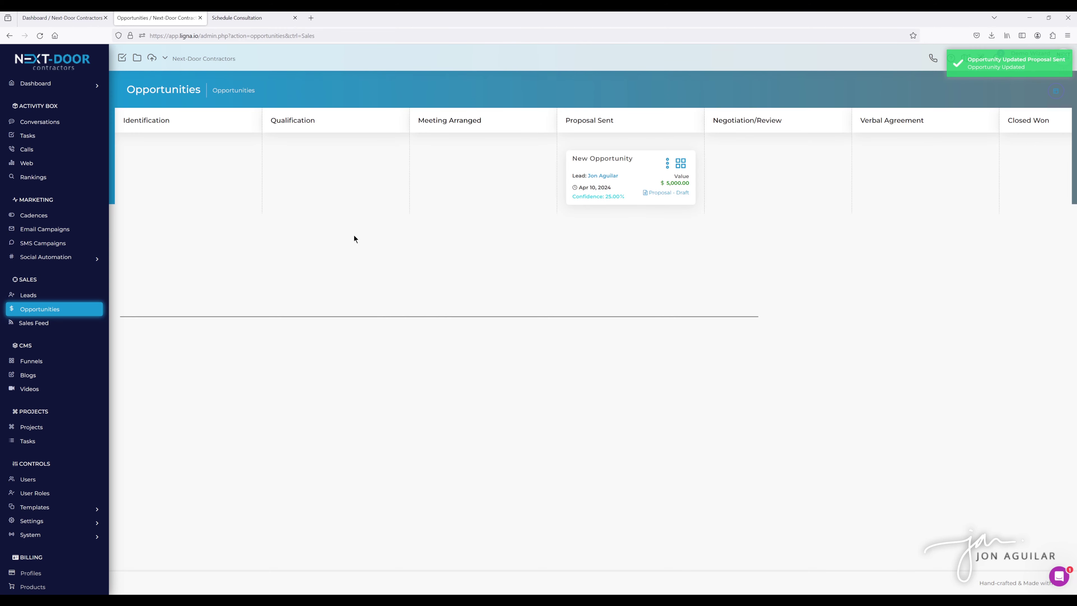
pyautogui.click(77, 20)
pyautogui.scroll(8, 620, 338)
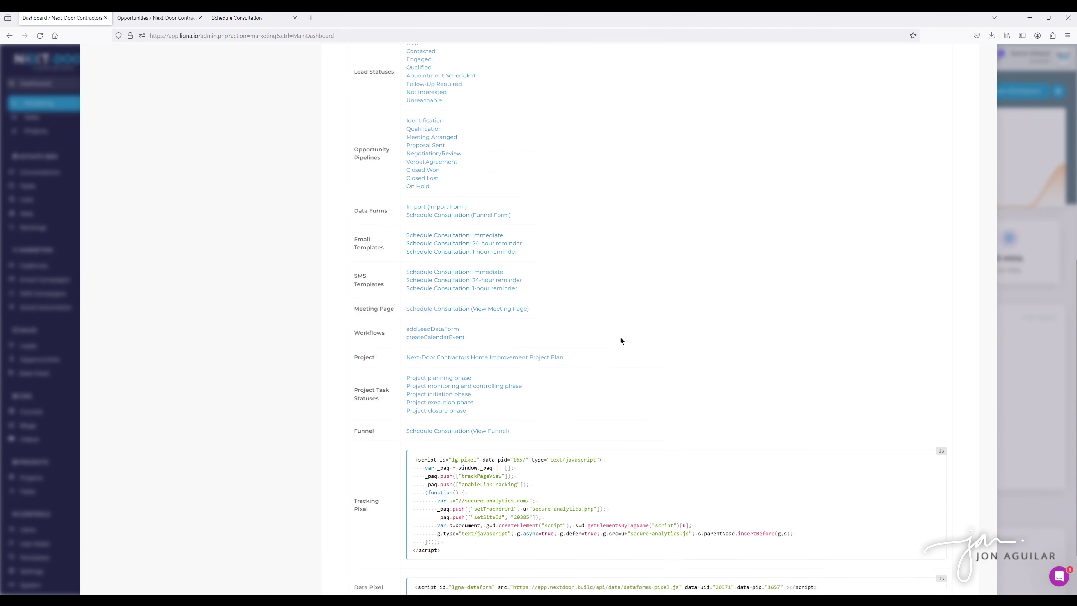
pyautogui.scroll(2, 621, 340)
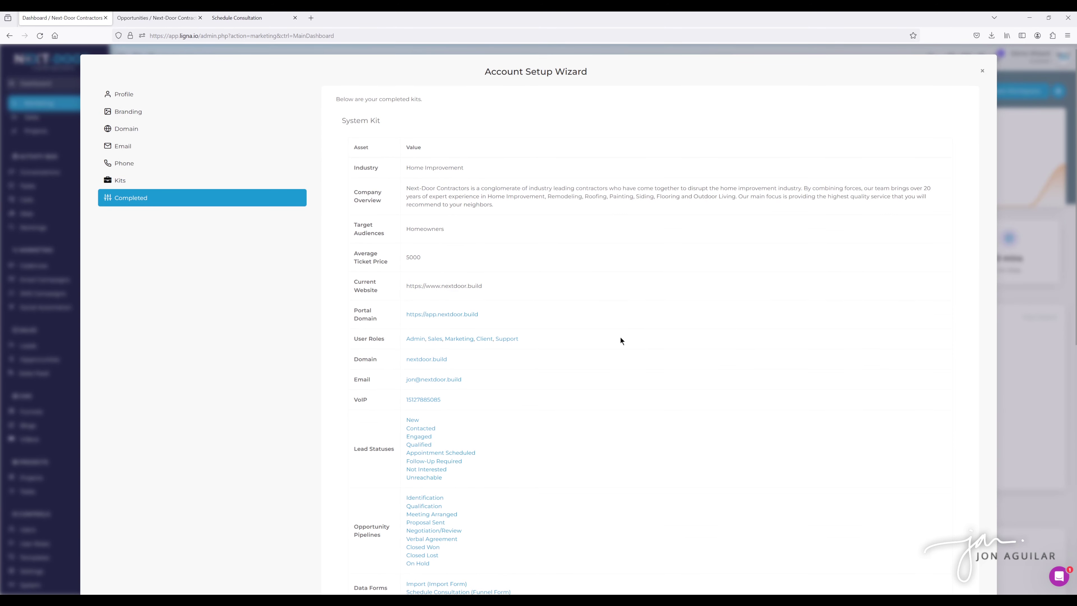